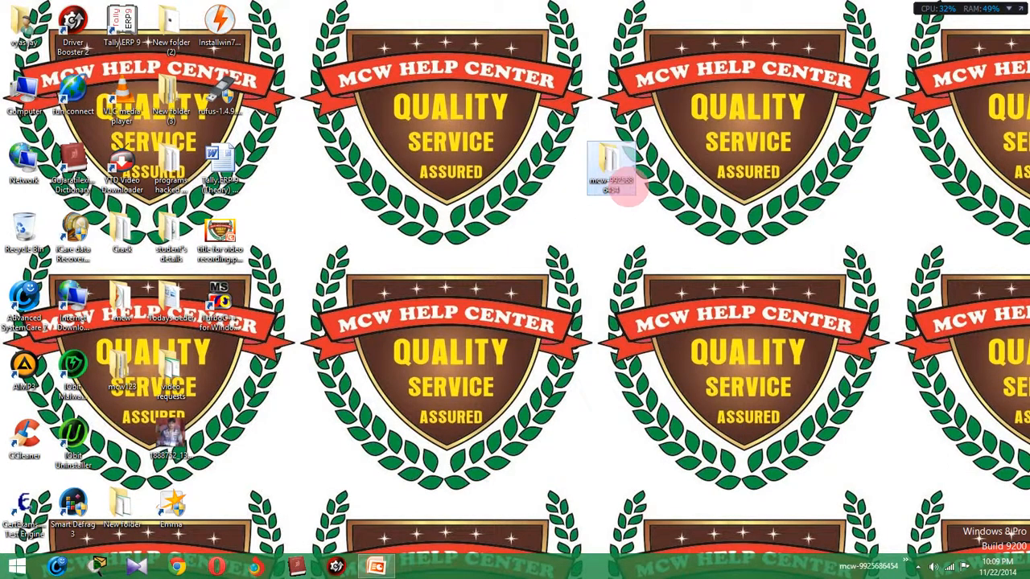
Try opening GujaratiLexiconDictionary.rar, find no app for it, then close Explorer and start Chrome.
{"action": "double_click", "coordinate": [603, 165]}
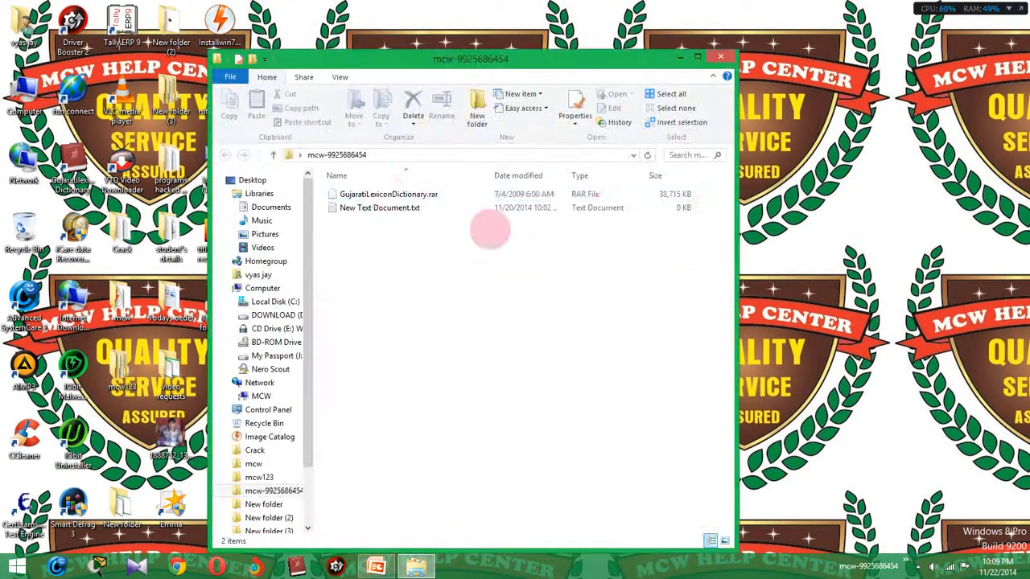
{"action": "left_click", "coordinate": [390, 194]}
{"action": "double_click", "coordinate": [368, 196]}
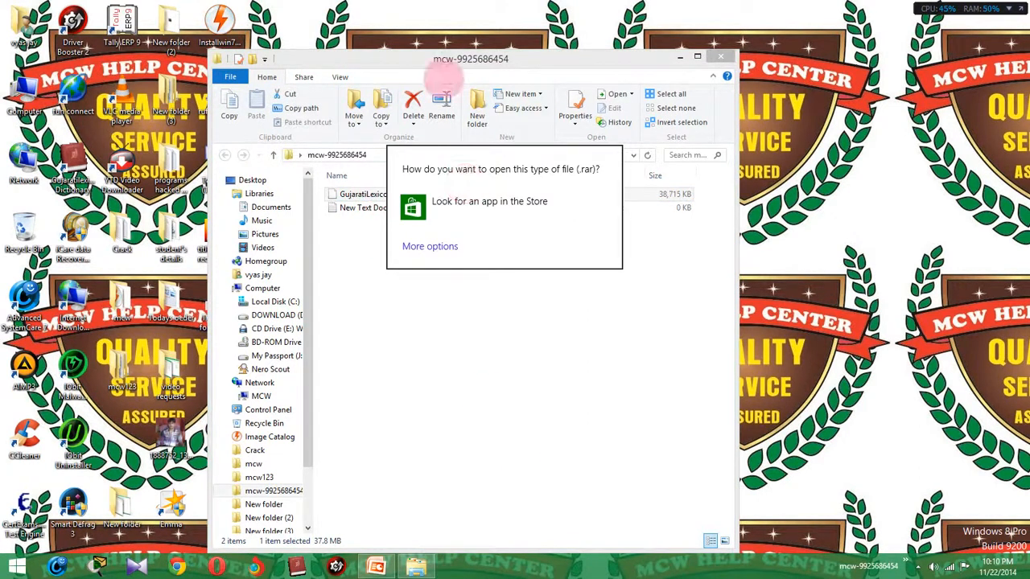
{"action": "left_click", "coordinate": [526, 378]}
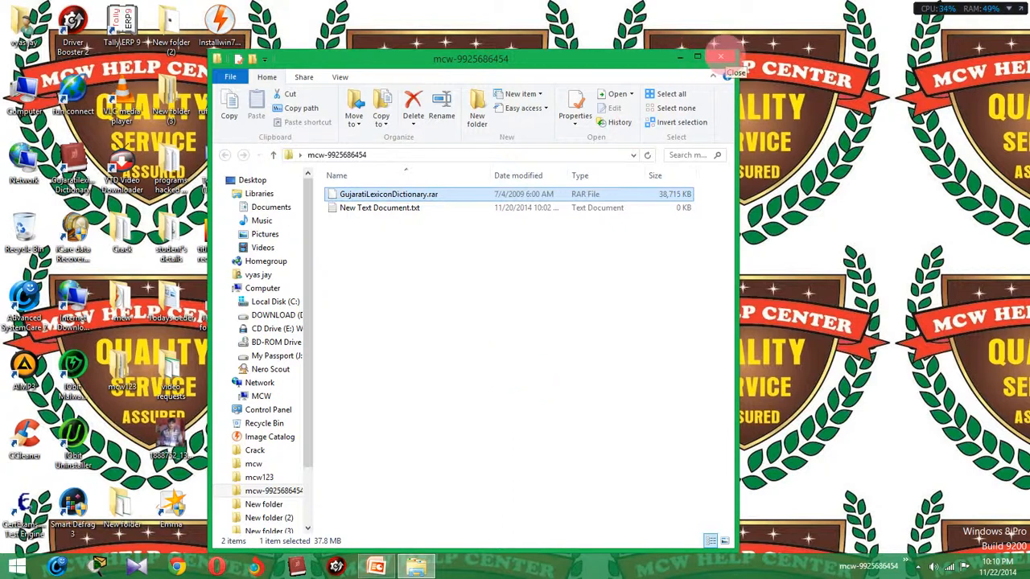
{"action": "left_click", "coordinate": [722, 55]}
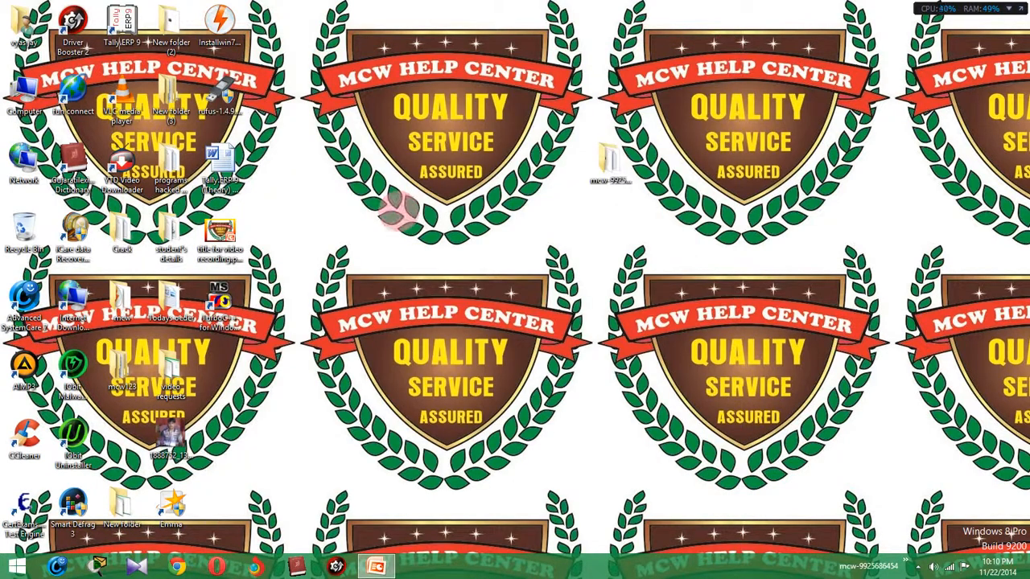
{"action": "left_click", "coordinate": [177, 563]}
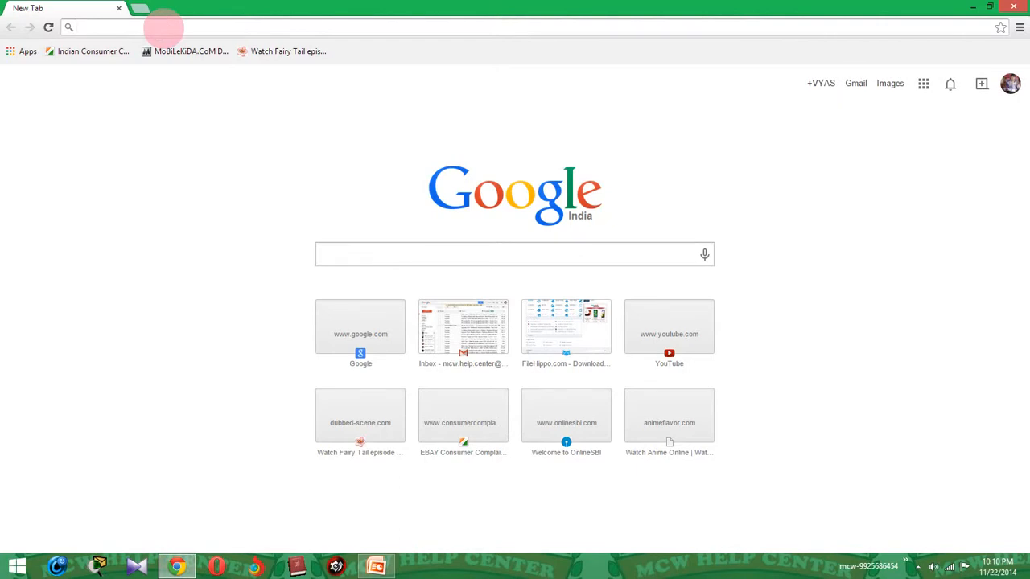
Load google.com and search for winrar.
{"action": "type", "text": "google.com"}
{"action": "key", "text": "Return"}
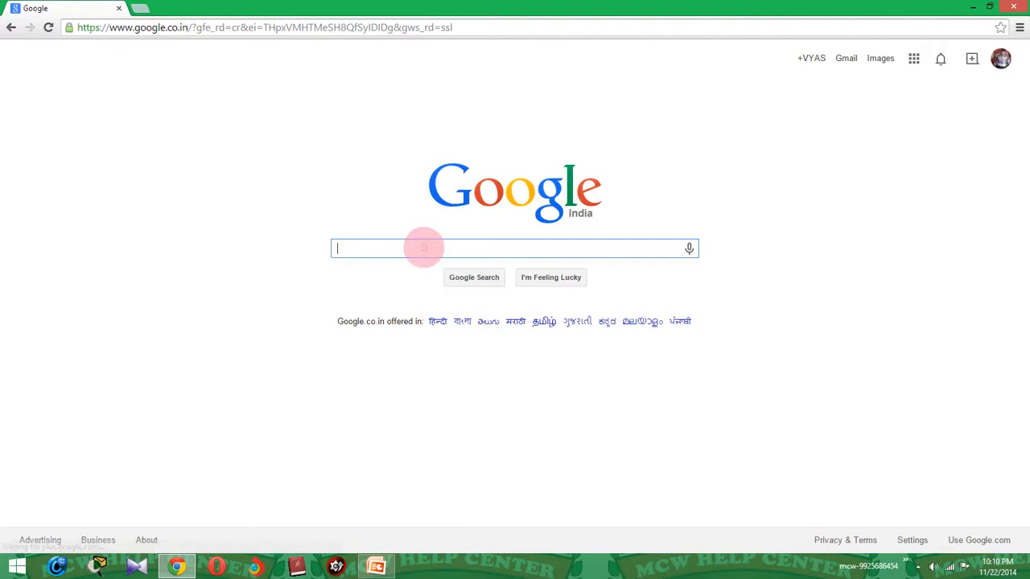
{"action": "type", "text": "winrar"}
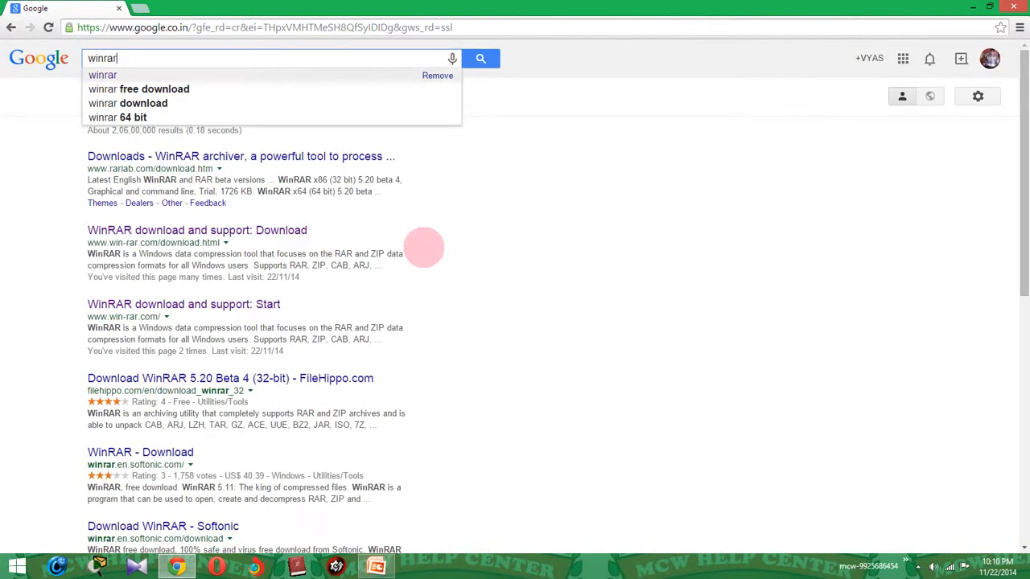
{"action": "key", "text": "Return"}
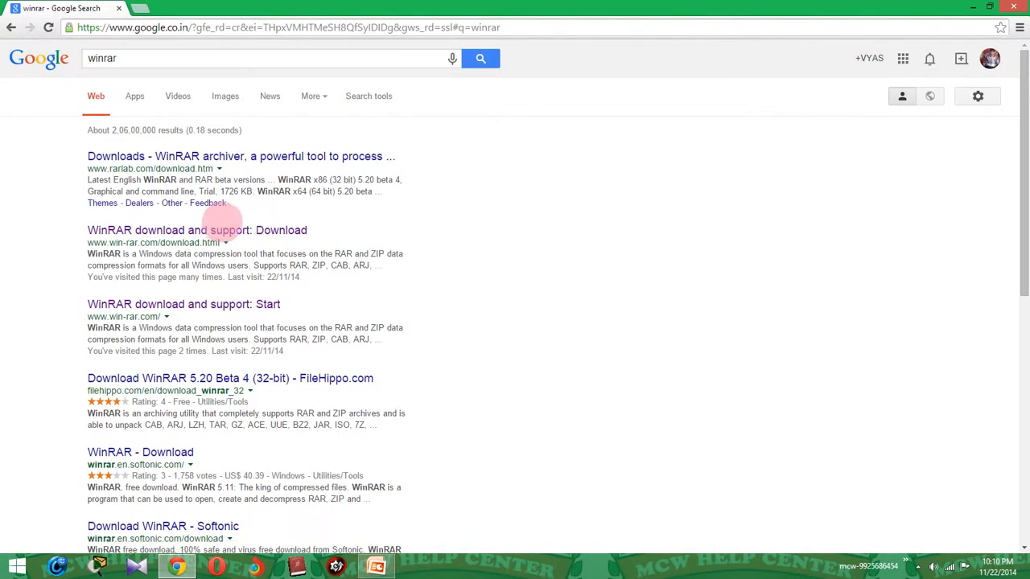
Open the 'WinRAR download and support: Start' search result.
{"action": "left_click", "coordinate": [525, 306]}
{"action": "left_click", "coordinate": [555, 353]}
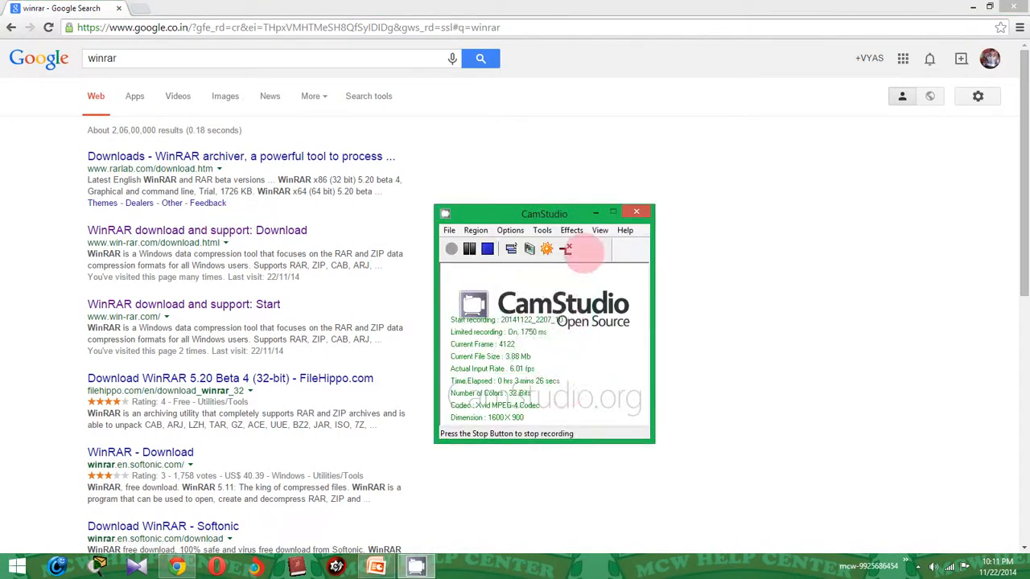
{"action": "left_click", "coordinate": [597, 213]}
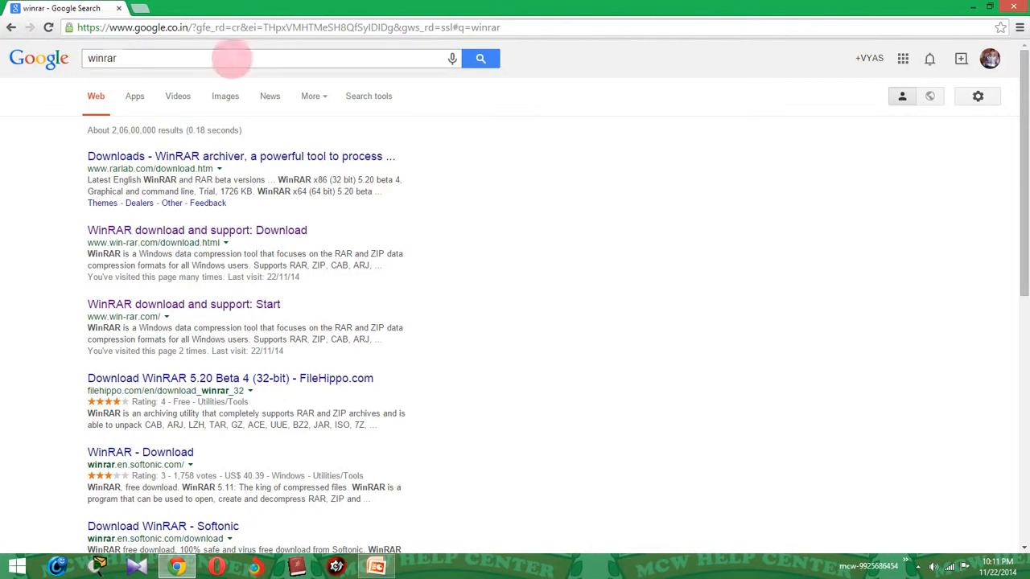
{"action": "left_click", "coordinate": [483, 60]}
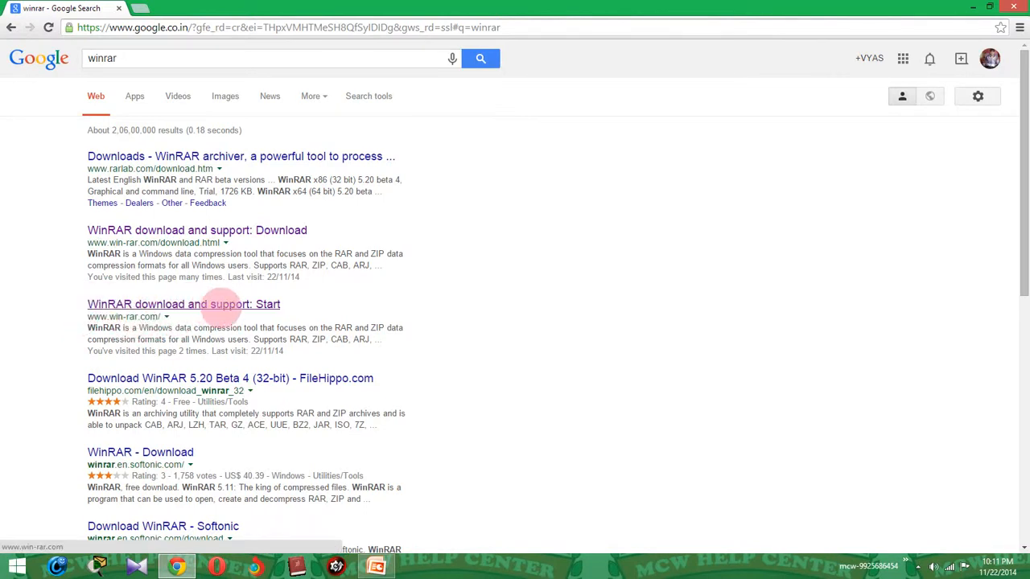
{"action": "left_click", "coordinate": [221, 308]}
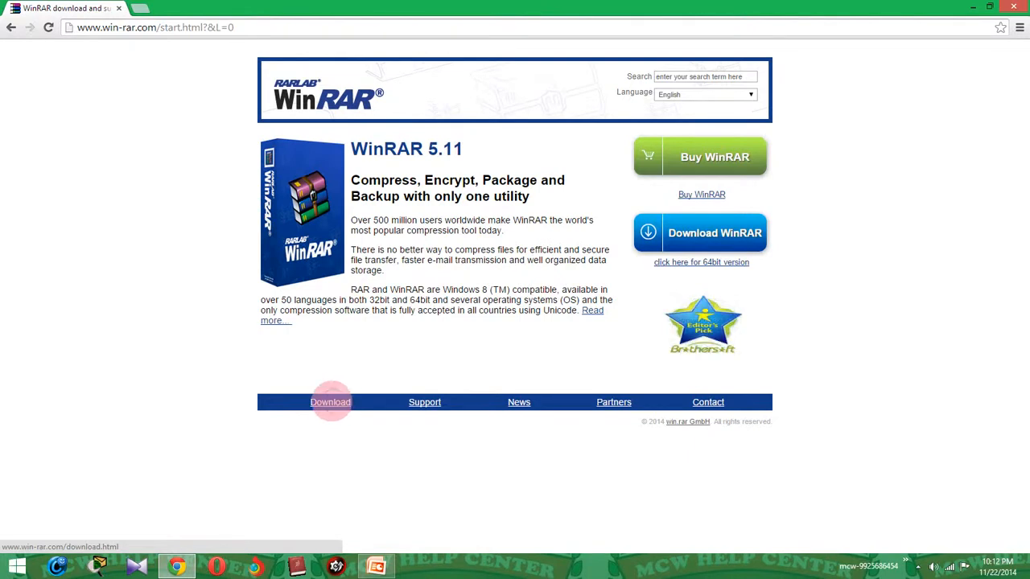
Follow the Download link in win-rar.com's blue footer bar.
{"action": "left_click", "coordinate": [329, 402]}
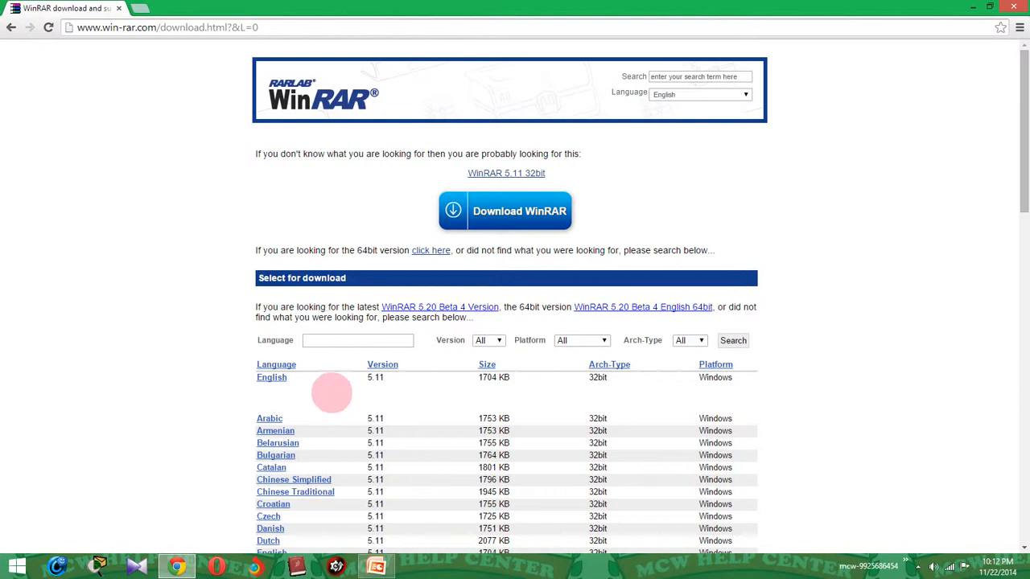
Enter english in the Language filter using the autocomplete suggestion.
{"action": "scroll", "coordinate": [331, 393], "scroll_direction": "down", "scroll_amount": 5}
{"action": "scroll", "coordinate": [332, 394], "scroll_direction": "up", "scroll_amount": 2}
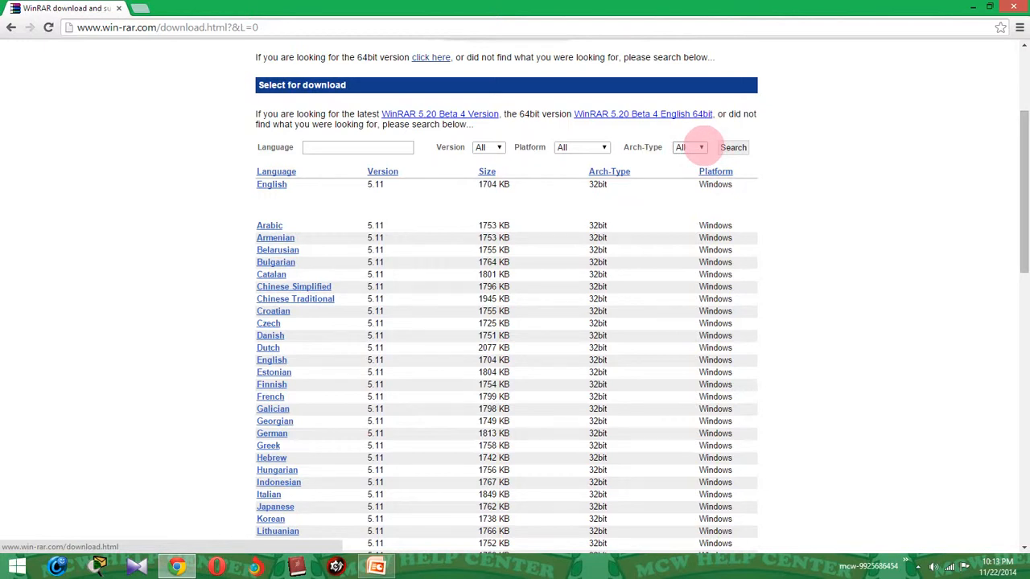
{"action": "scroll", "coordinate": [700, 144], "scroll_direction": "up", "scroll_amount": 3}
{"action": "left_click", "coordinate": [396, 342]}
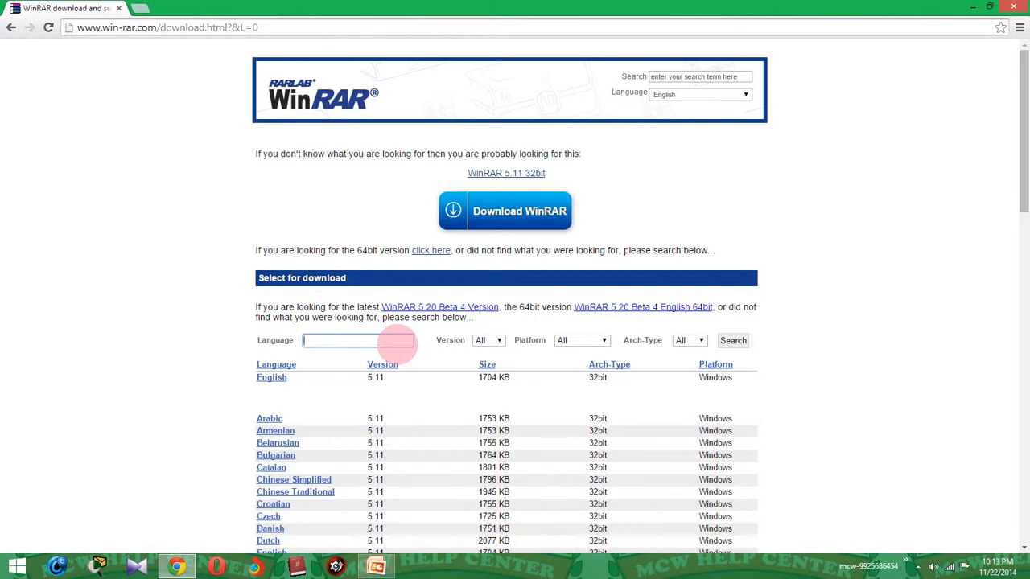
{"action": "type", "text": "en"}
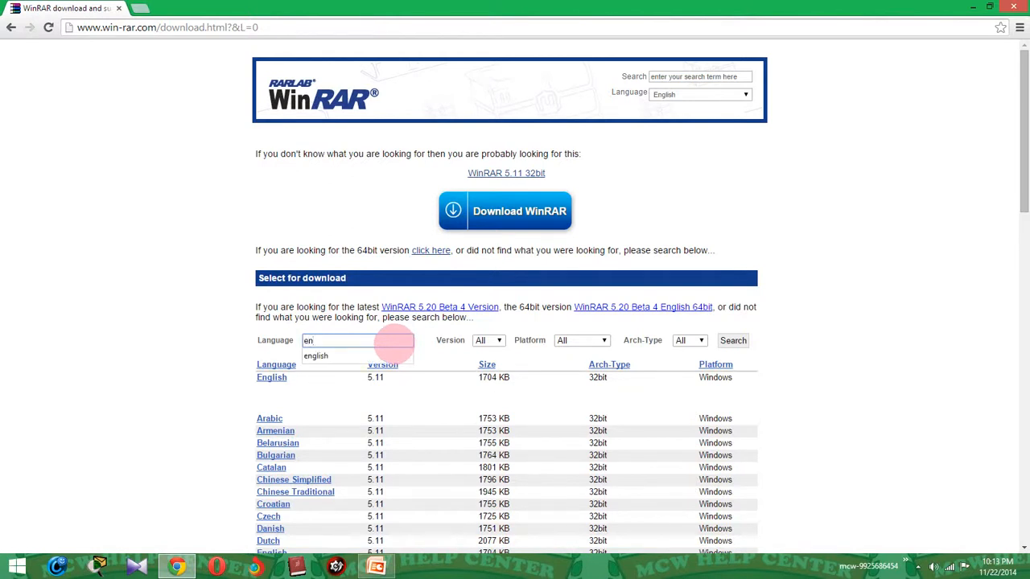
{"action": "key", "text": "Down"}
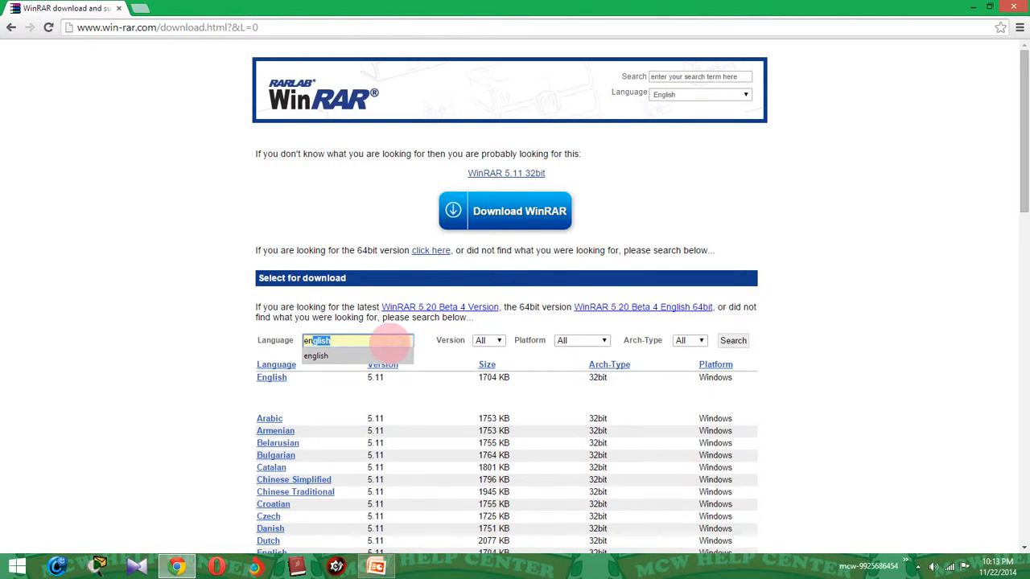
{"action": "key", "text": "Return"}
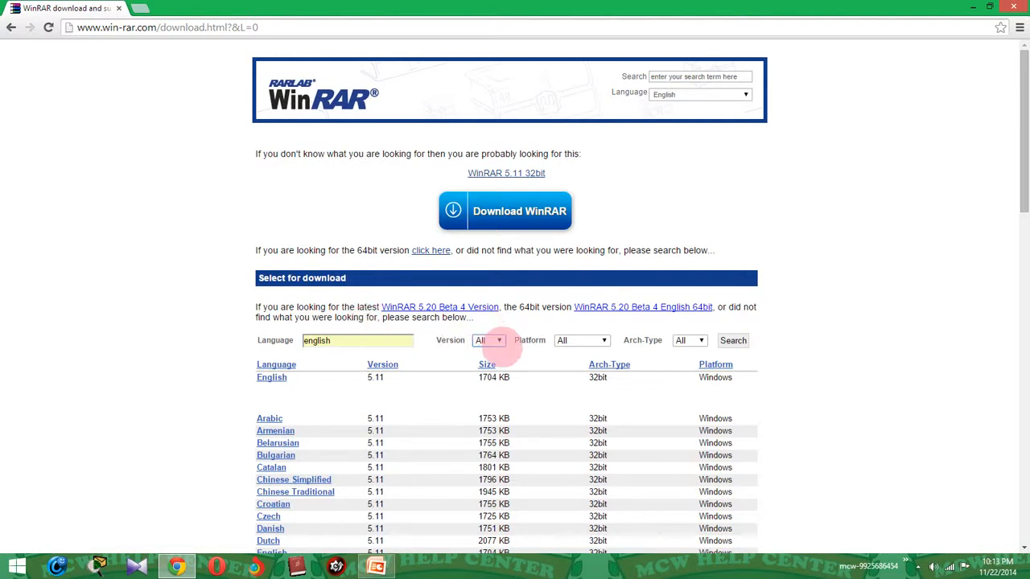
Filter the downloads to version 5.11 on Windows, then minimize Chrome.
{"action": "left_click", "coordinate": [499, 339]}
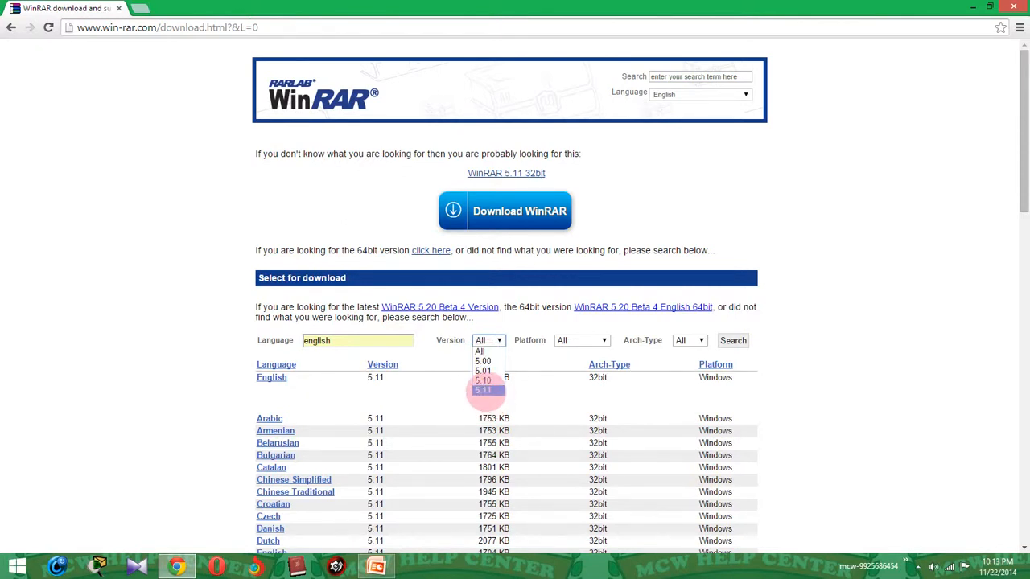
{"action": "left_click", "coordinate": [483, 390]}
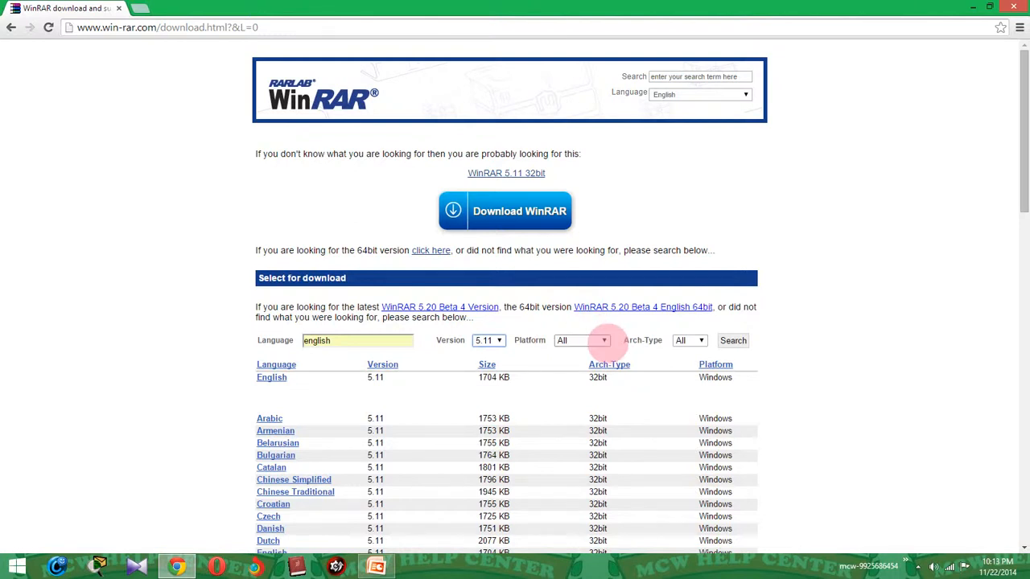
{"action": "left_click", "coordinate": [605, 340]}
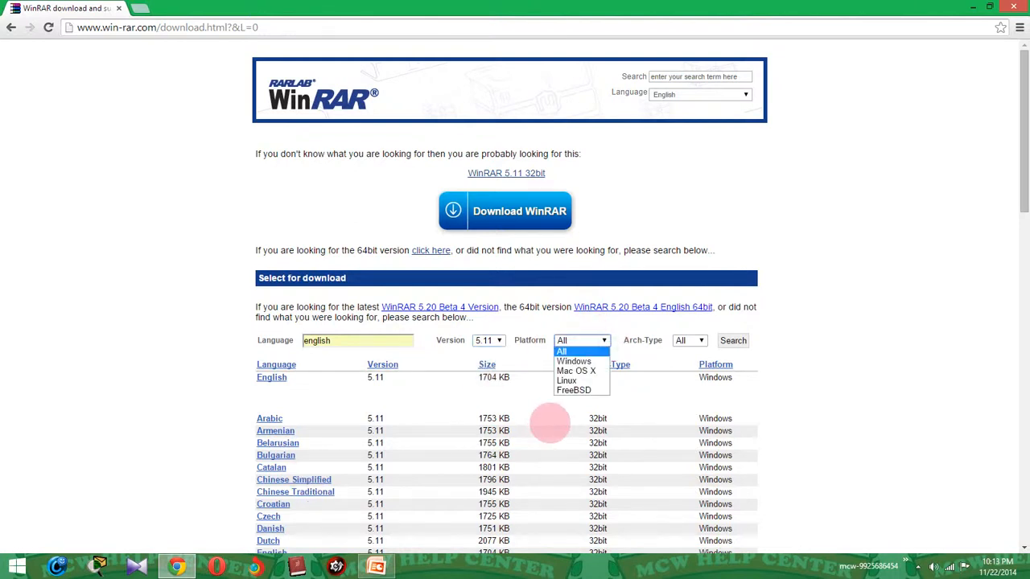
{"action": "left_click", "coordinate": [563, 362]}
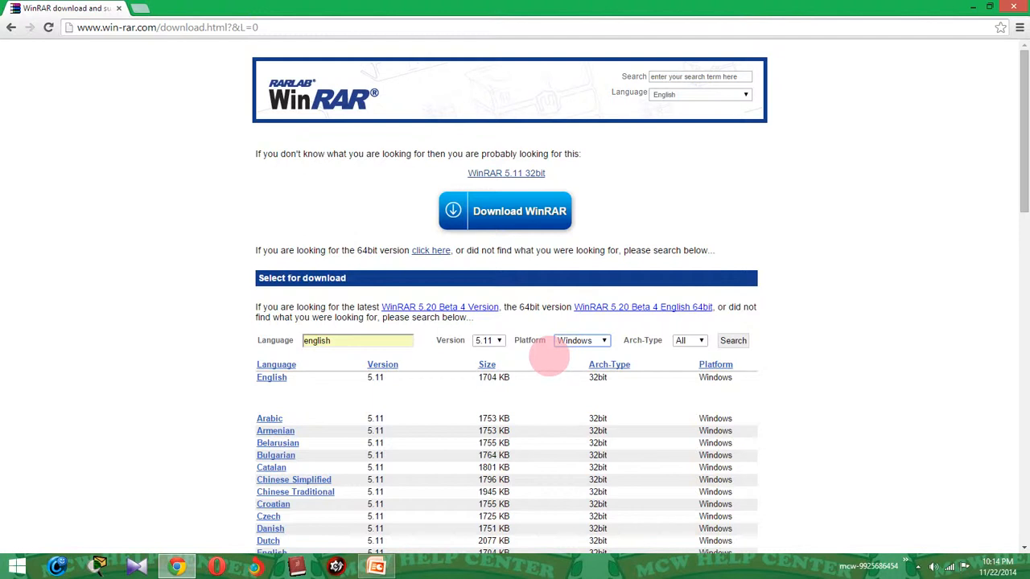
{"action": "left_click", "coordinate": [579, 341]}
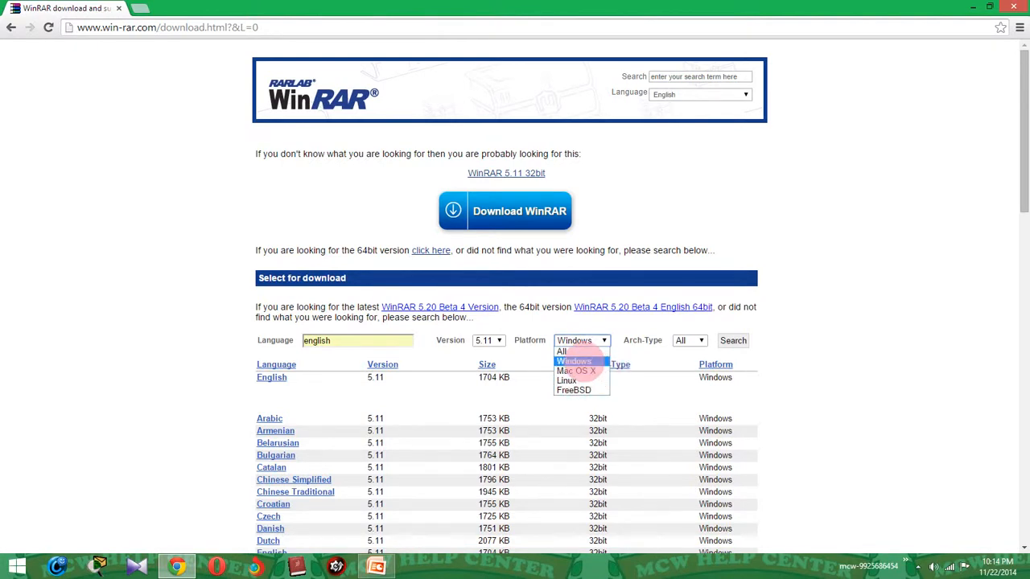
{"action": "left_click", "coordinate": [580, 362]}
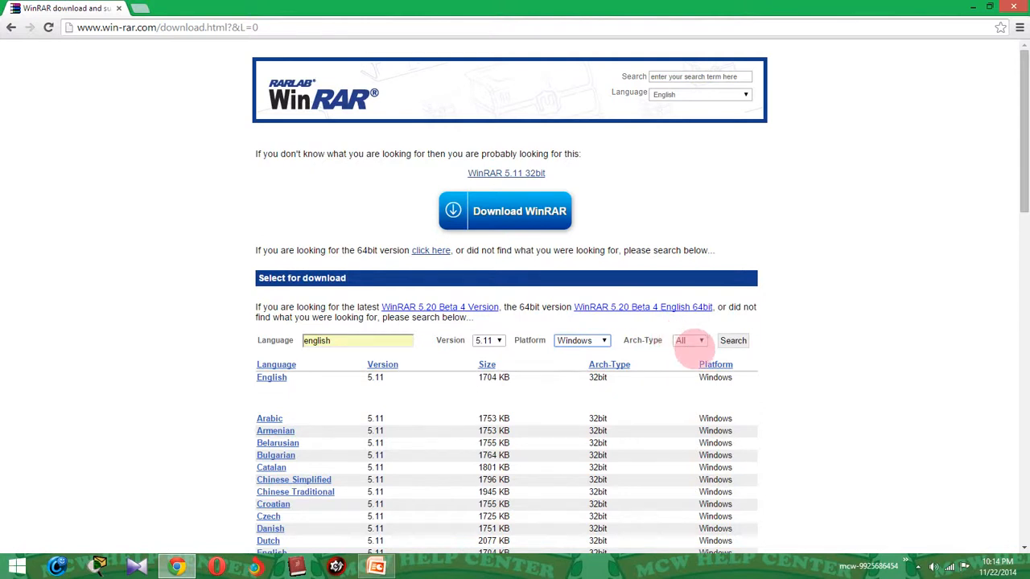
{"action": "left_click", "coordinate": [695, 340]}
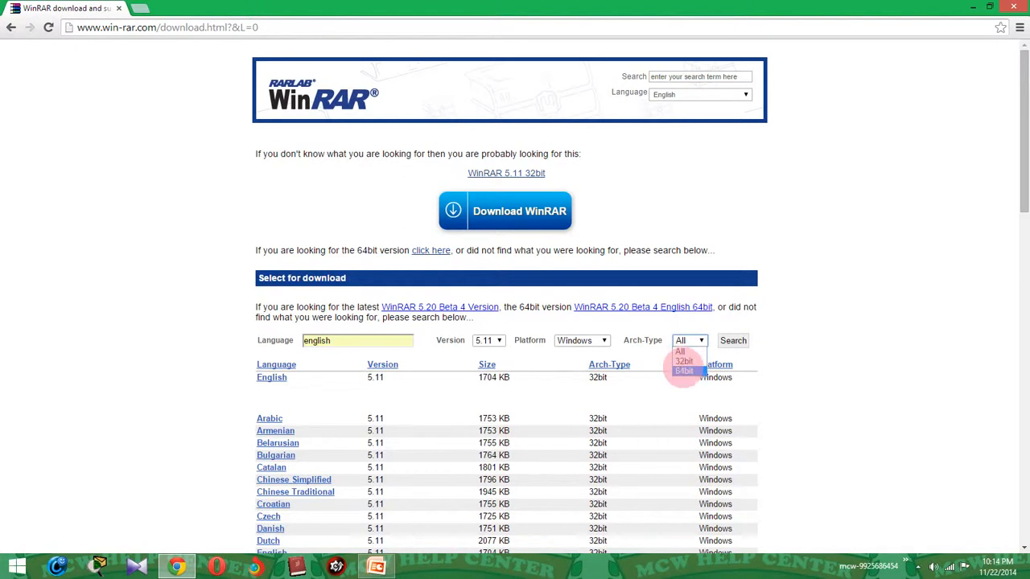
{"action": "left_click", "coordinate": [1027, 576]}
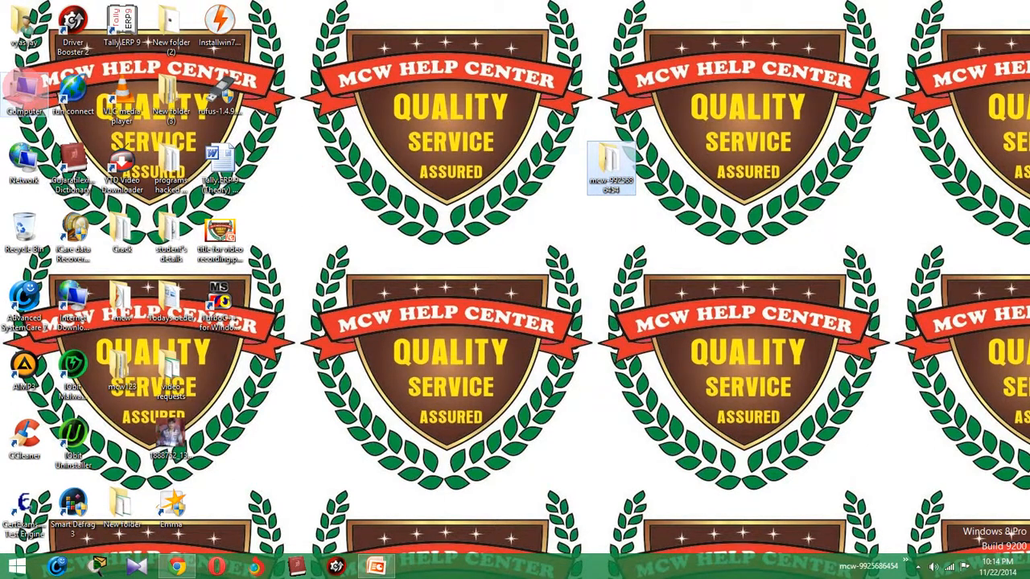
Check the Computer's properties for a 32-bit system type, then restore Chrome.
{"action": "right_click", "coordinate": [20, 85]}
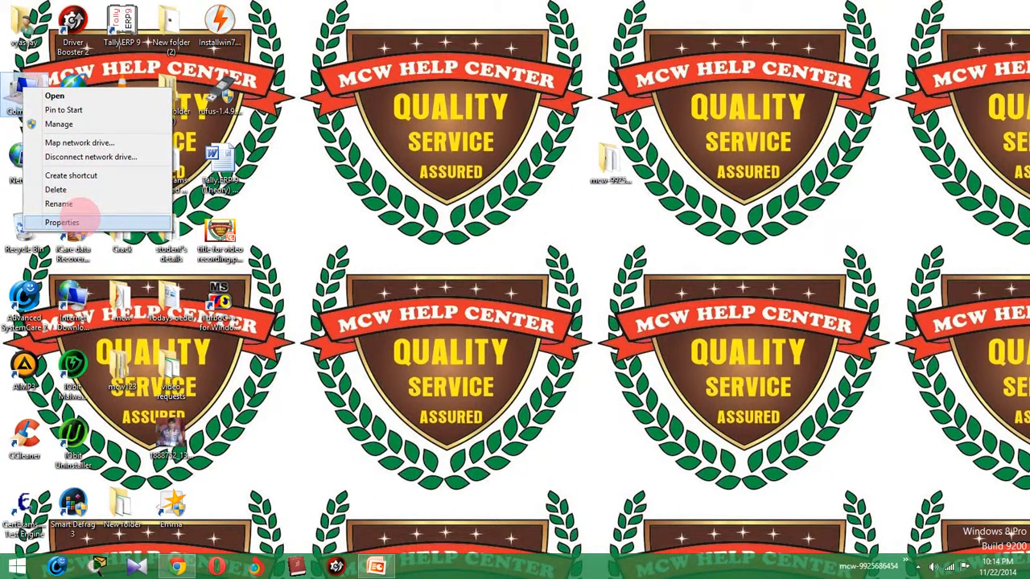
{"action": "left_click", "coordinate": [61, 222]}
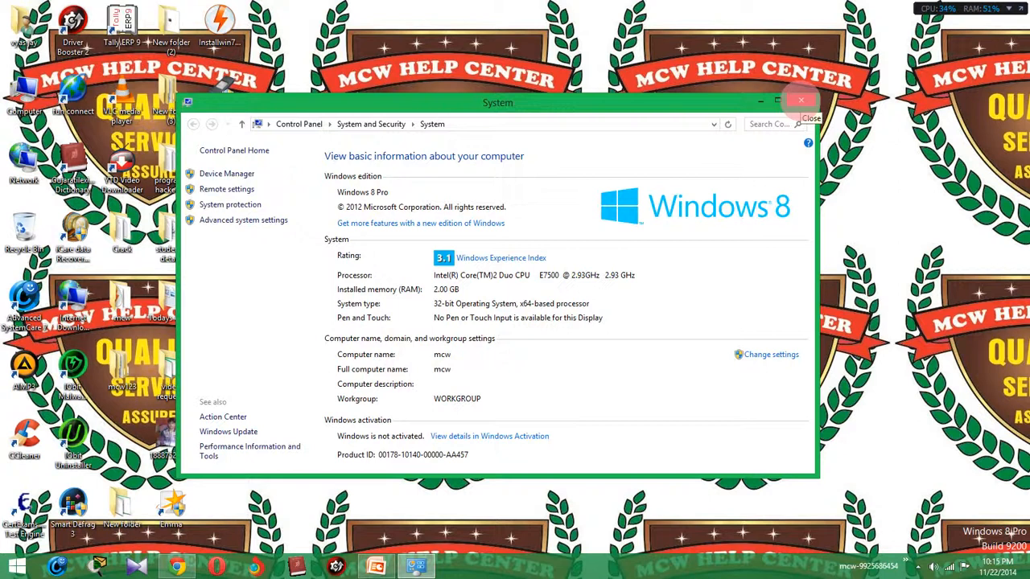
{"action": "left_click", "coordinate": [800, 99]}
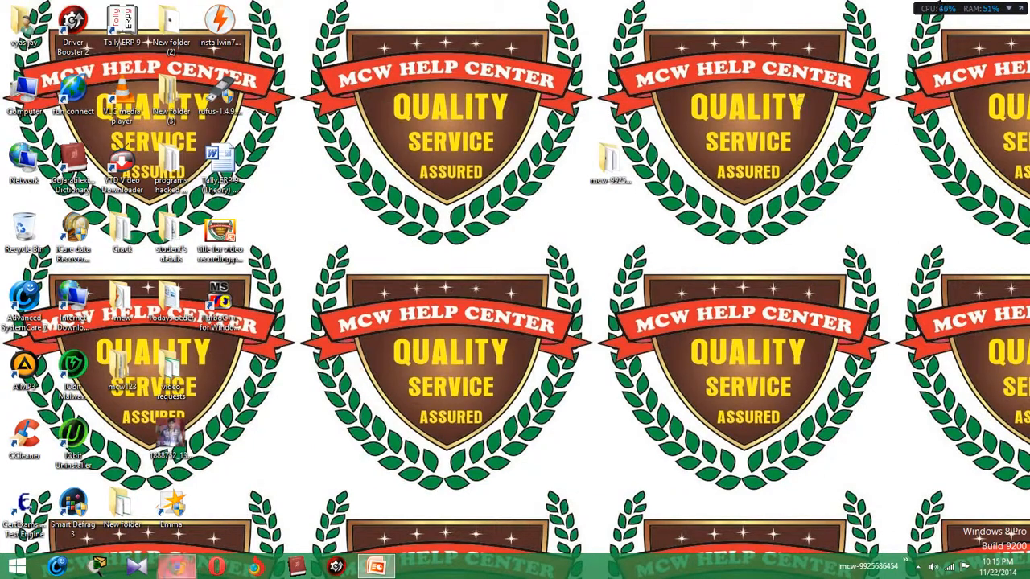
{"action": "left_click", "coordinate": [176, 566]}
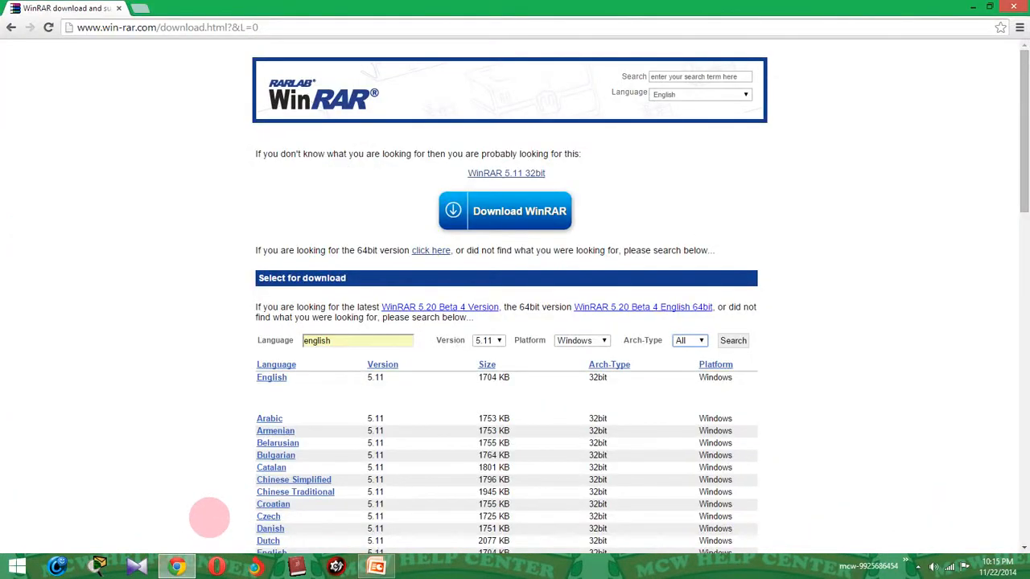
Set Arch-Type to 32bit, search, and pick the English 32bit WinRAR 5.11 build.
{"action": "left_click", "coordinate": [686, 366]}
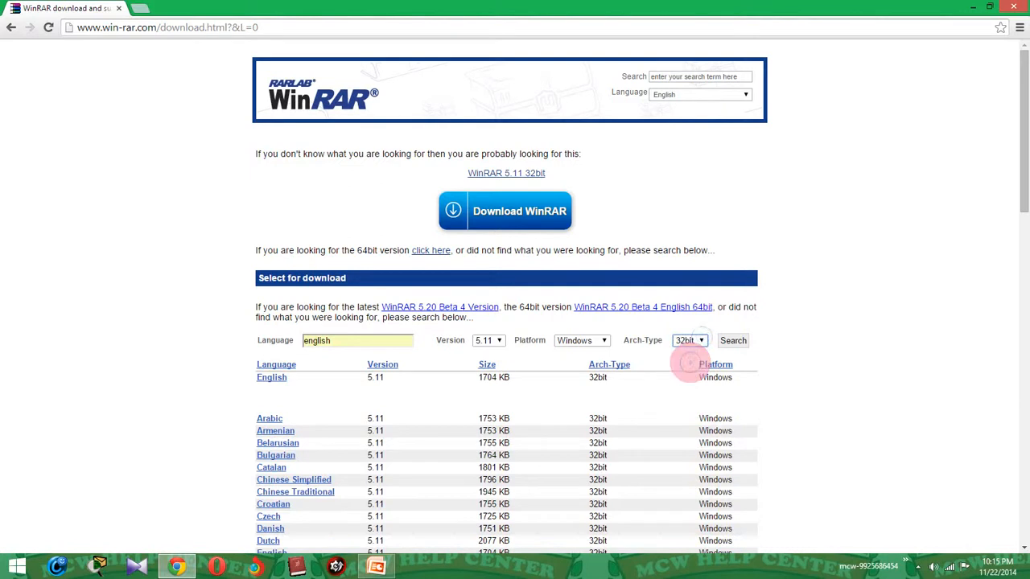
{"action": "left_click", "coordinate": [733, 340]}
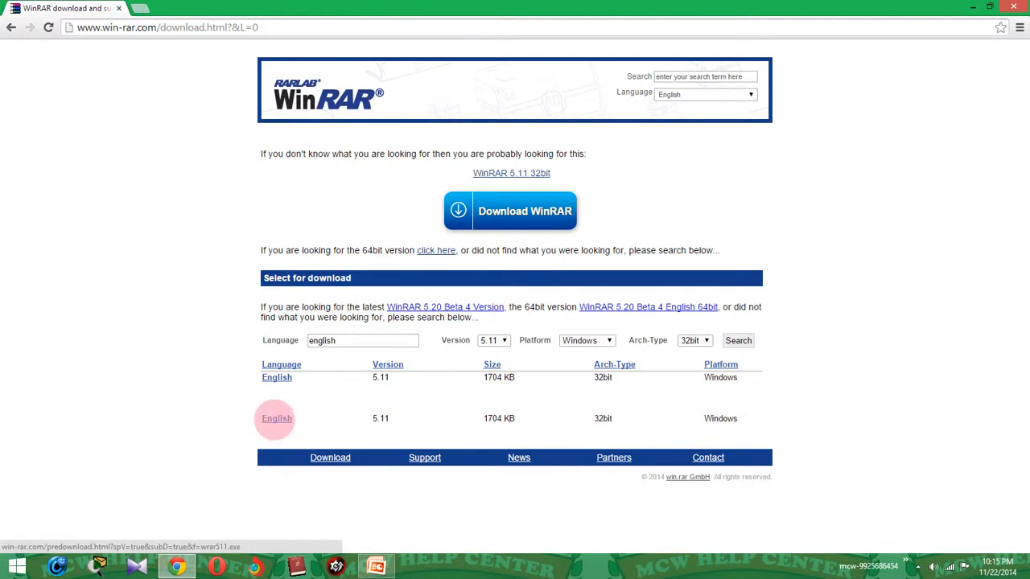
{"action": "left_click", "coordinate": [276, 418]}
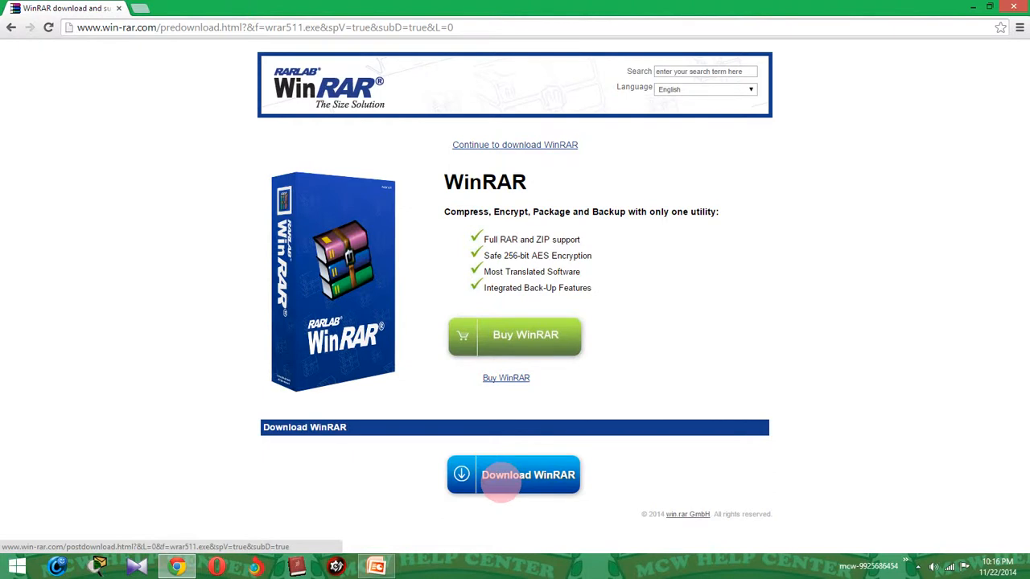
Start the wrar511.exe download with the Download WinRAR button.
{"action": "left_click", "coordinate": [504, 481]}
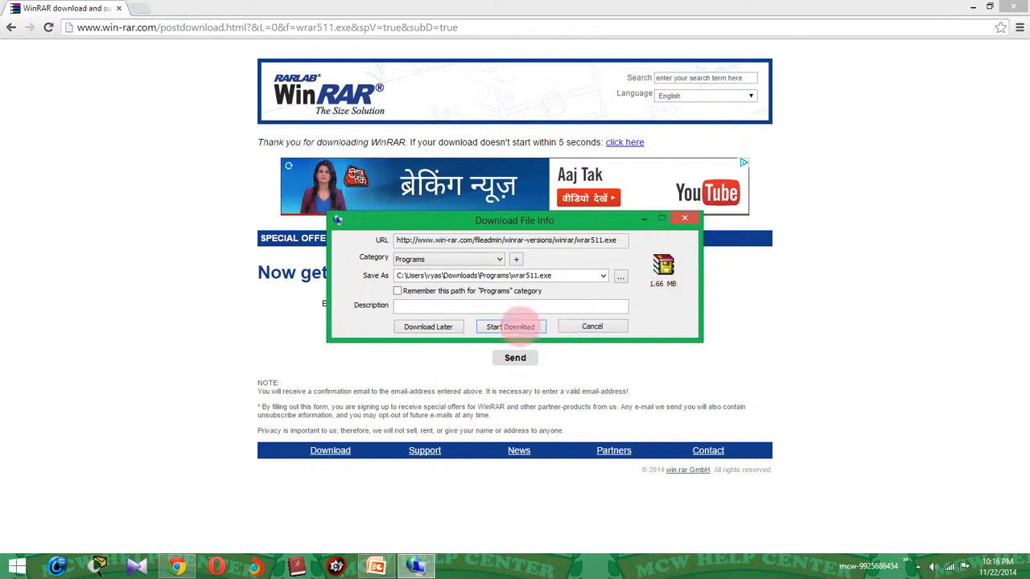
Download the 1.66 MB wrar511.exe, close Chrome, and open its Downloads\Programs folder.
{"action": "left_click", "coordinate": [510, 326]}
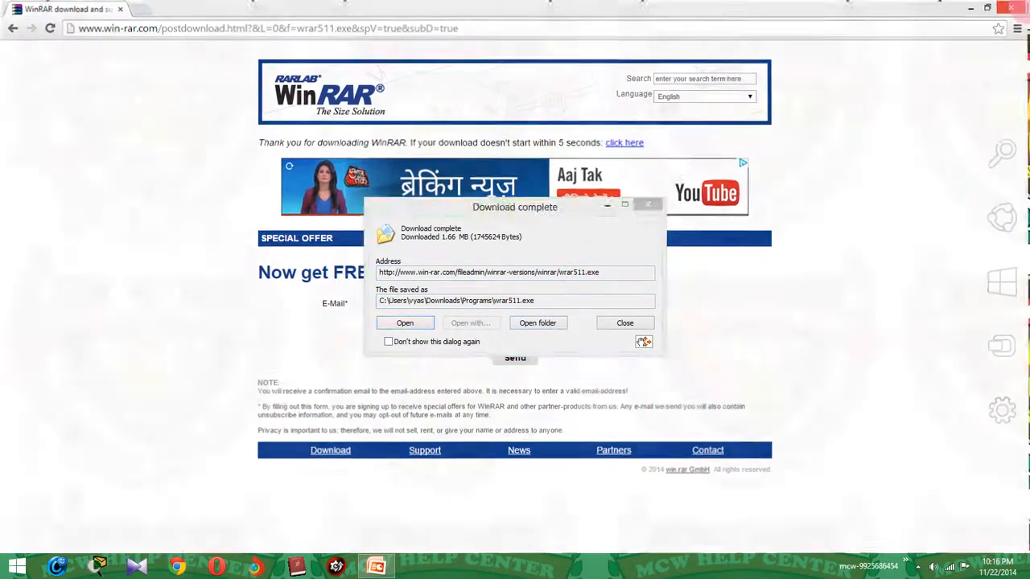
{"action": "left_click", "coordinate": [1013, 6]}
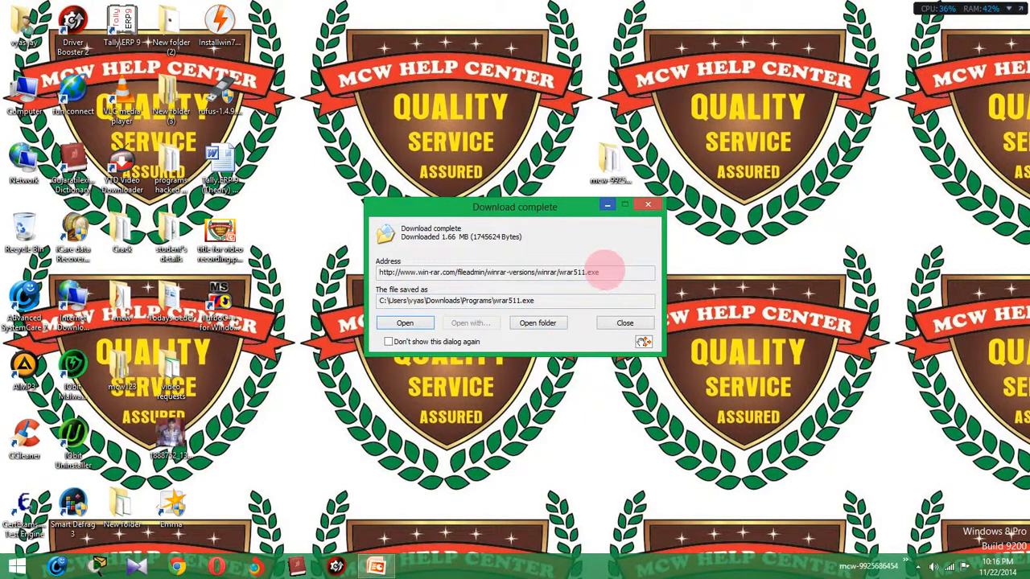
{"action": "left_click_drag", "start_coordinate": [609, 272], "coordinate": [561, 297]}
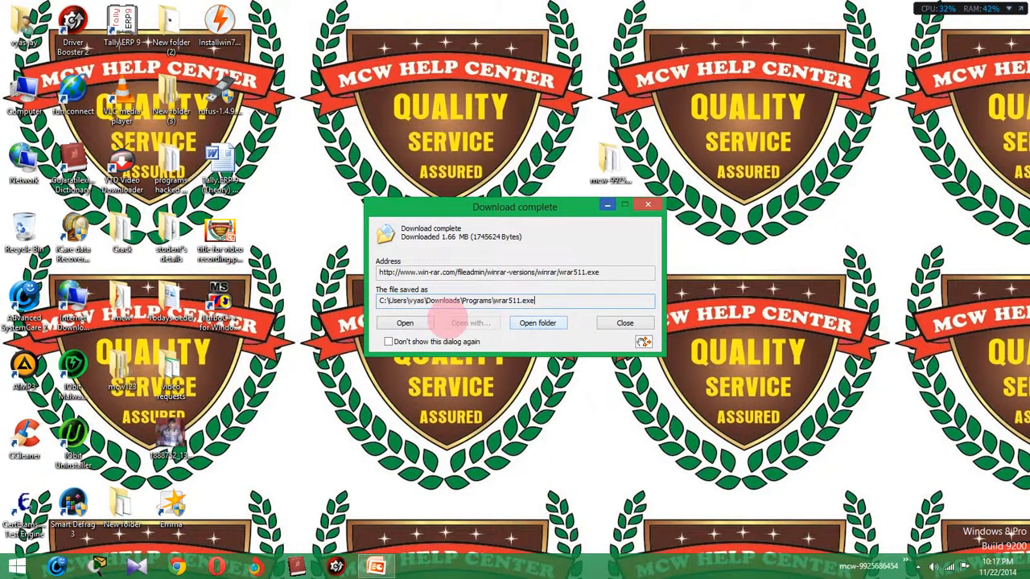
{"action": "left_click", "coordinate": [537, 322]}
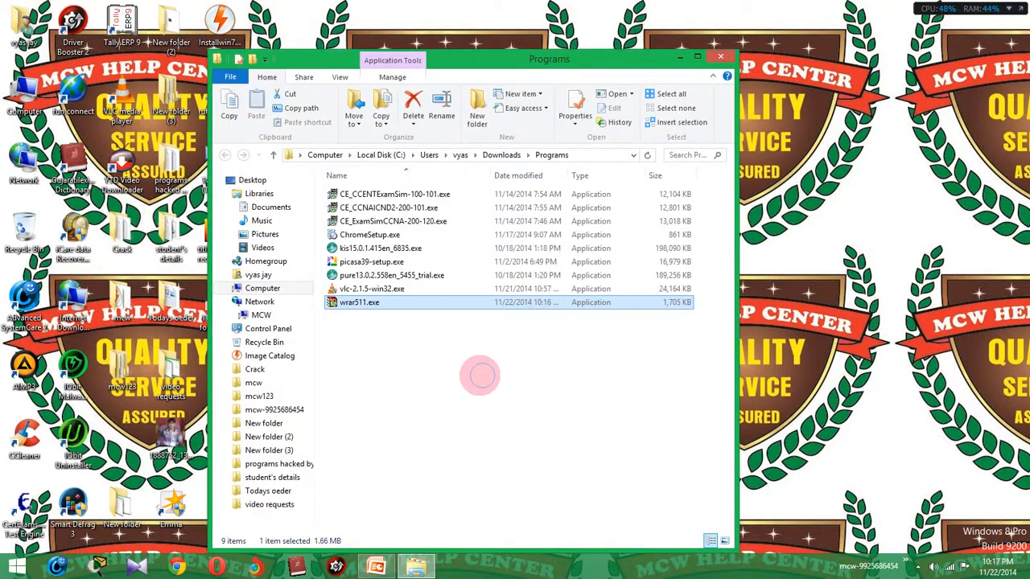
Run the wrar511.exe installer from the Downloads\Programs folder.
{"action": "left_click", "coordinate": [348, 306]}
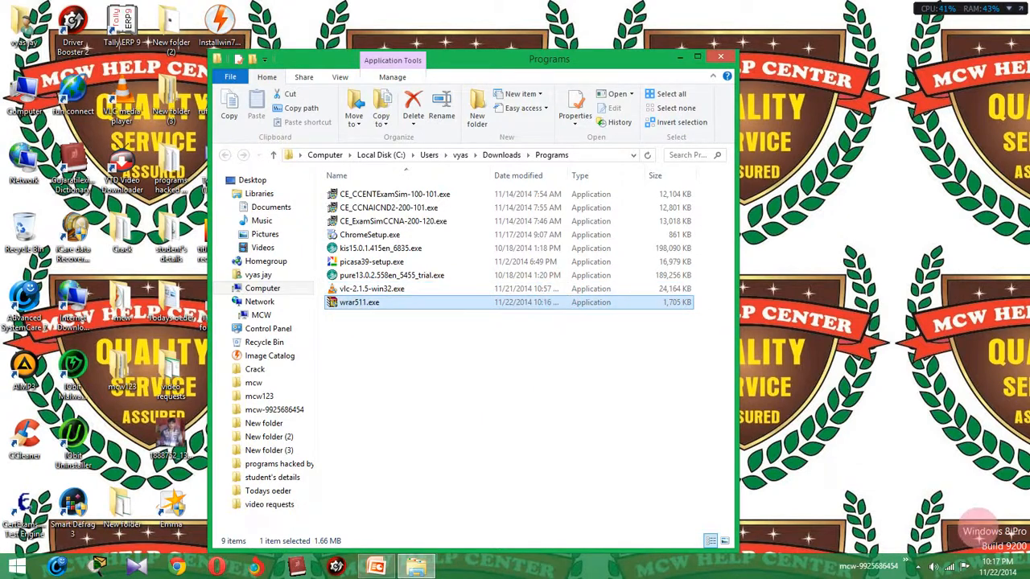
{"action": "mouse_move", "coordinate": [983, 559]}
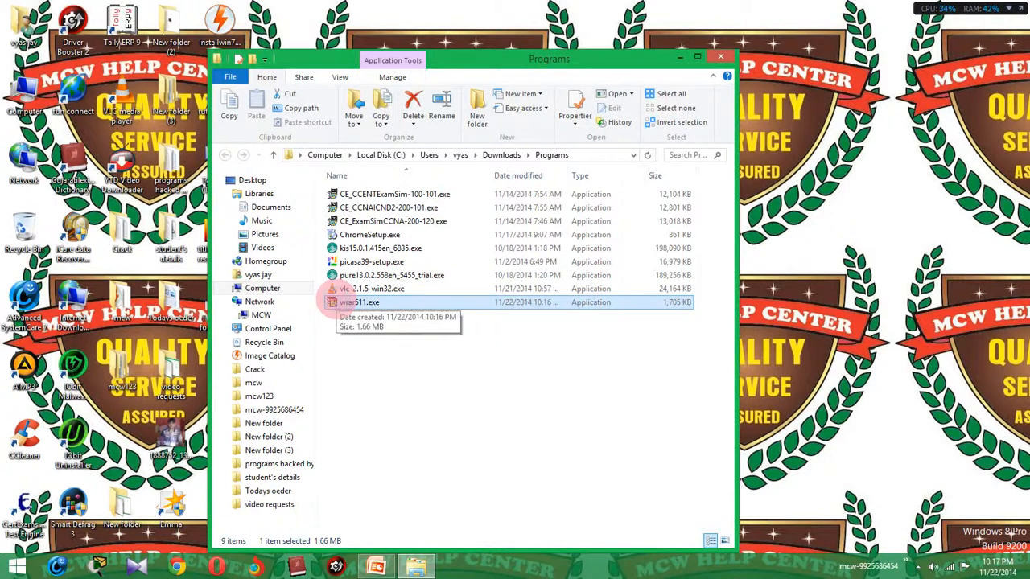
{"action": "right_click", "coordinate": [333, 301]}
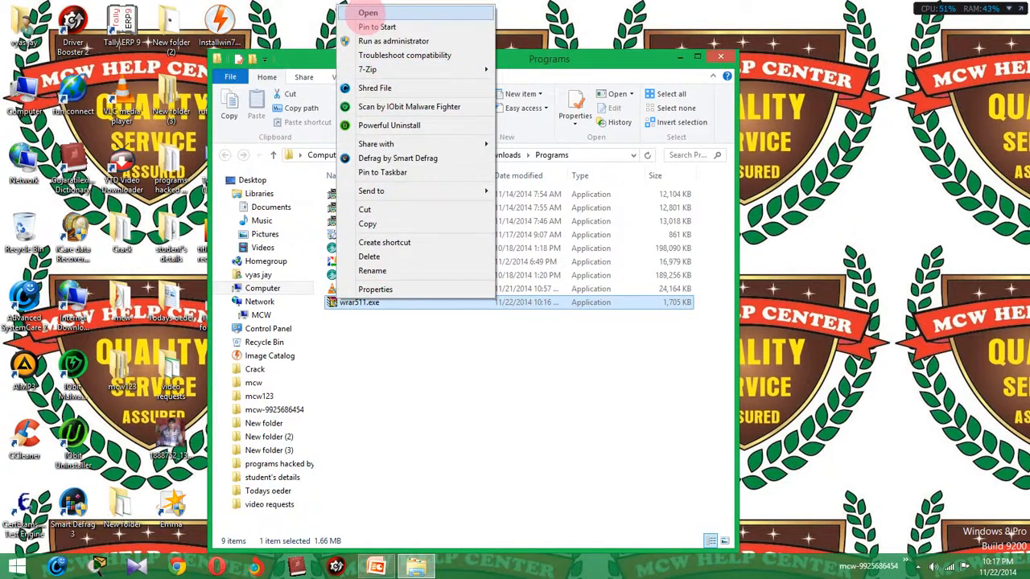
{"action": "left_click", "coordinate": [451, 411]}
{"action": "double_click", "coordinate": [367, 300]}
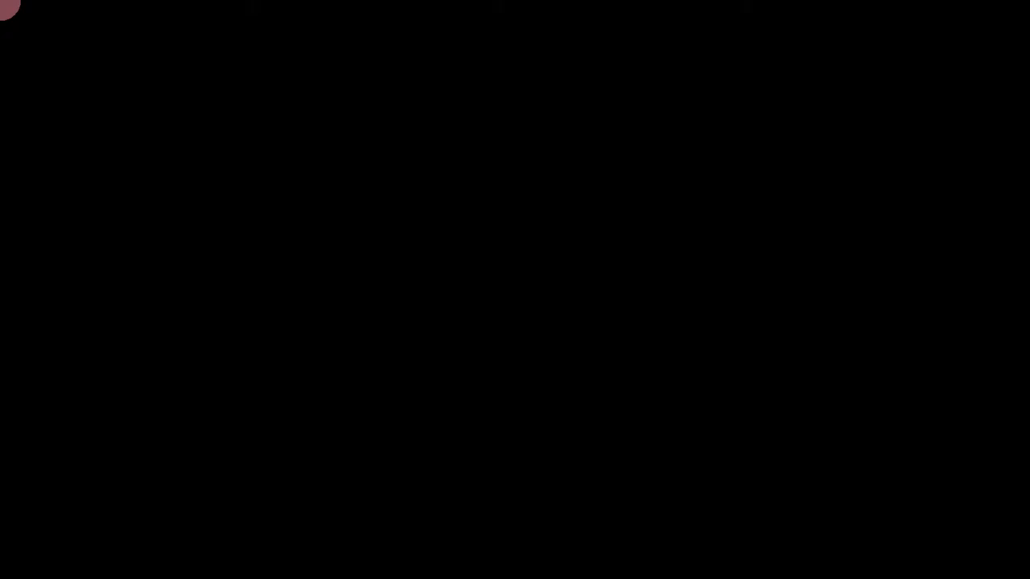
Approve the UAC prompt, review the 40-day trial licence terms, and start installing WinRAR 5.11.
{"action": "left_click", "coordinate": [570, 321]}
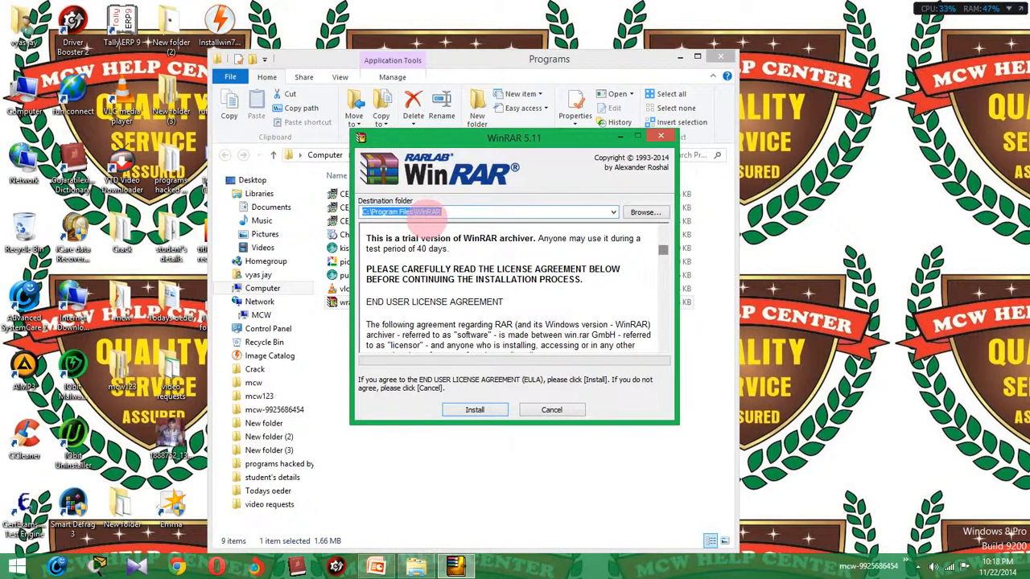
{"action": "left_click_drag", "start_coordinate": [662, 251], "coordinate": [658, 229]}
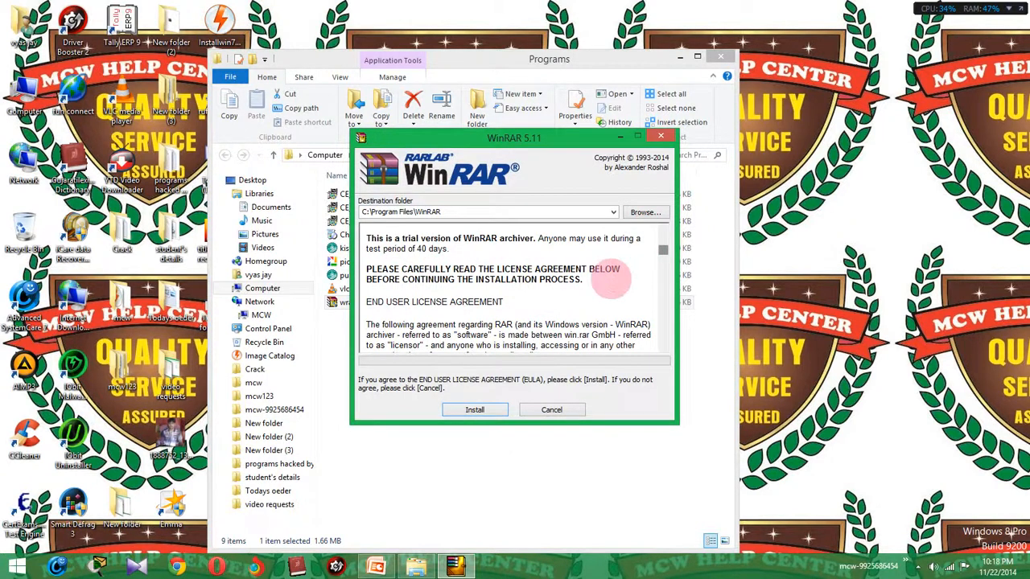
{"action": "left_click_drag", "start_coordinate": [451, 249], "coordinate": [383, 248]}
{"action": "left_click", "coordinate": [408, 245]}
{"action": "left_click", "coordinate": [451, 245]}
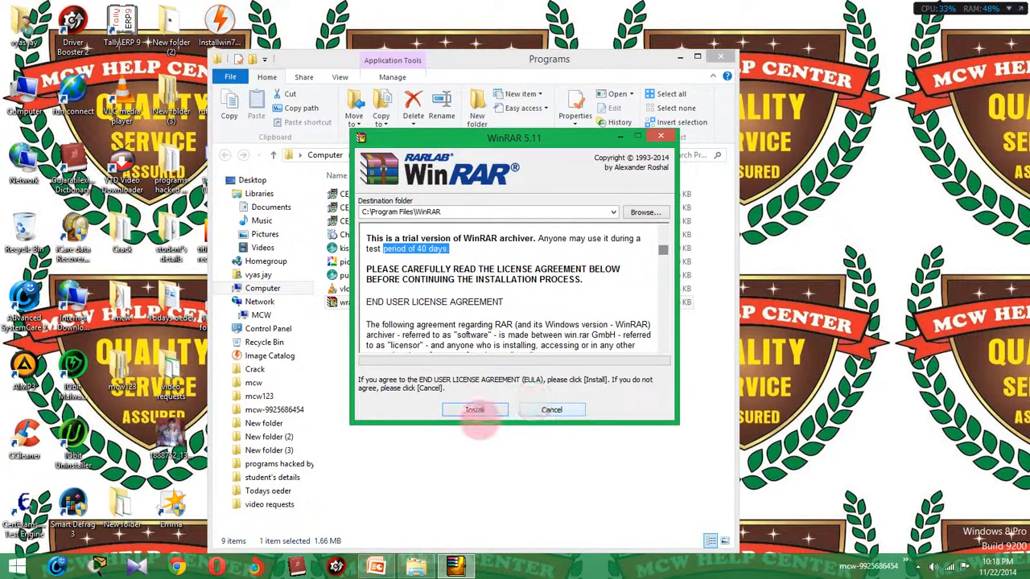
{"action": "left_click", "coordinate": [474, 410]}
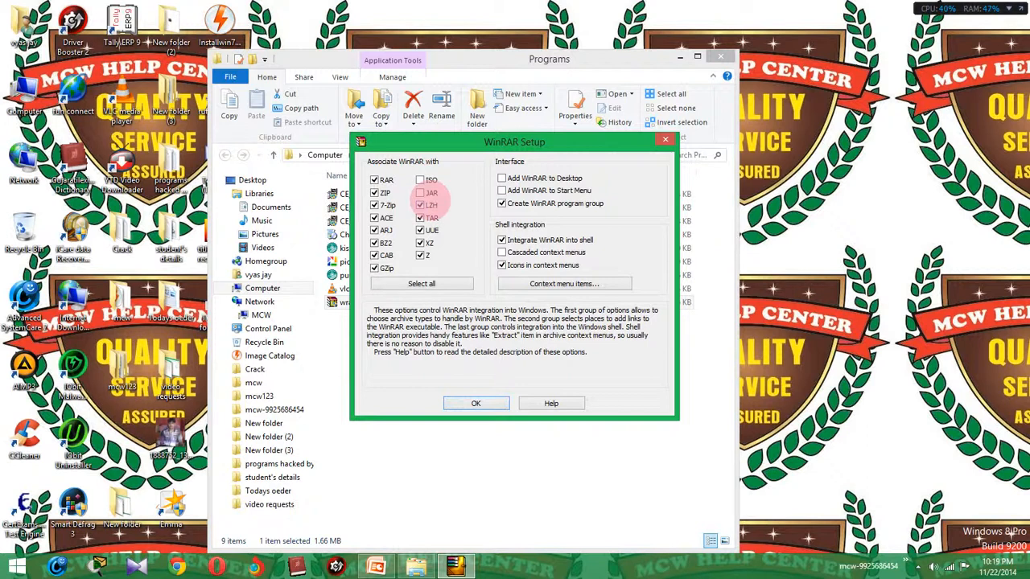
Add the JAR file association, accept the association settings, and finish the WinRAR setup.
{"action": "left_click", "coordinate": [420, 193]}
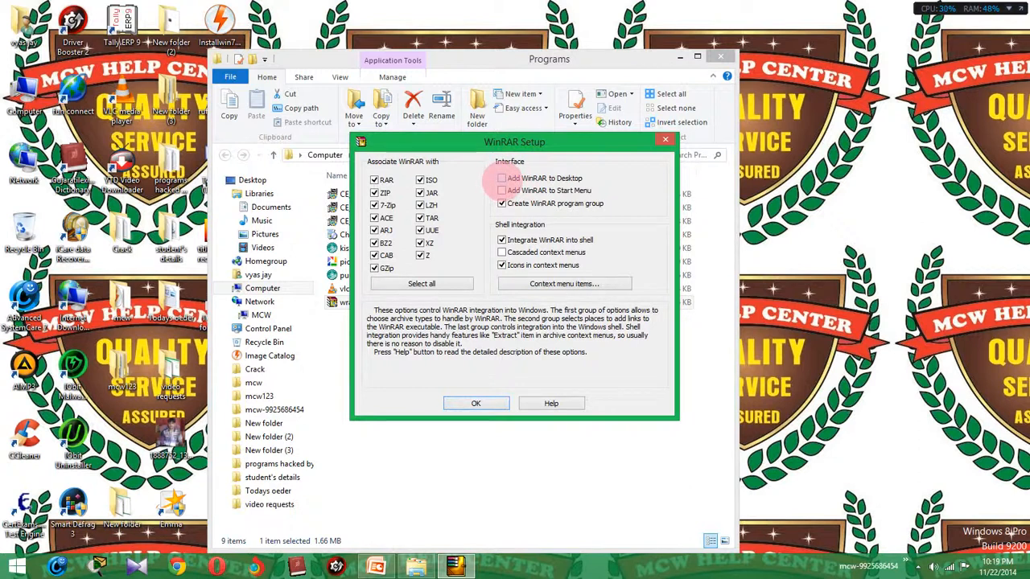
{"action": "left_click", "coordinate": [16, 566]}
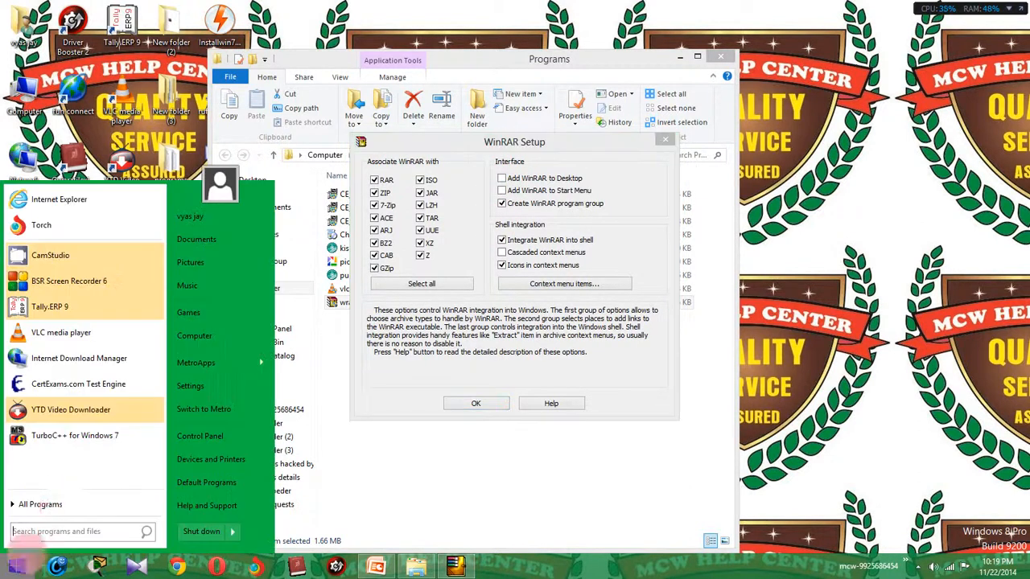
{"action": "left_click", "coordinate": [41, 504]}
{"action": "scroll", "coordinate": [81, 342], "scroll_direction": "down", "scroll_amount": 1}
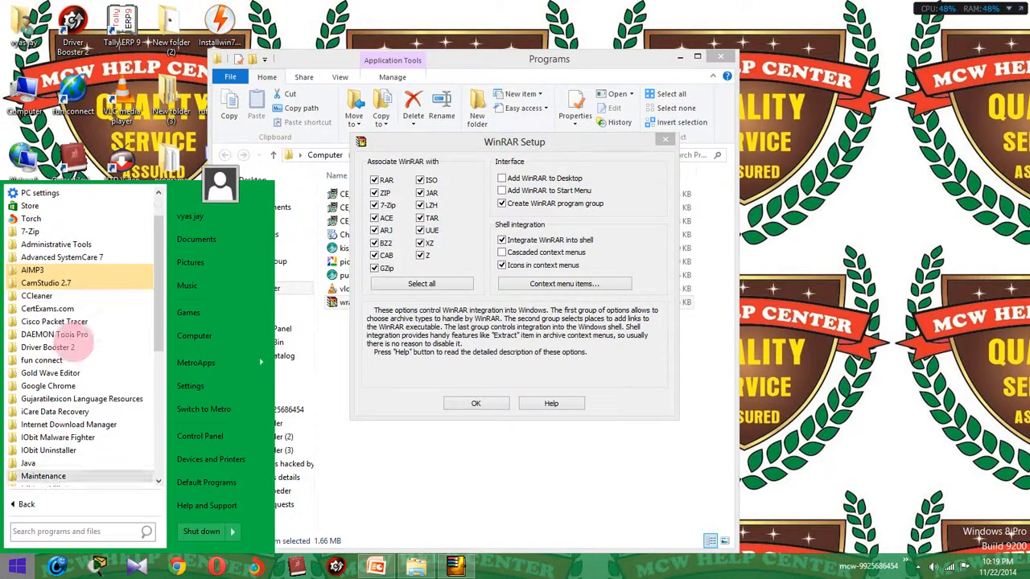
{"action": "left_click", "coordinate": [491, 195]}
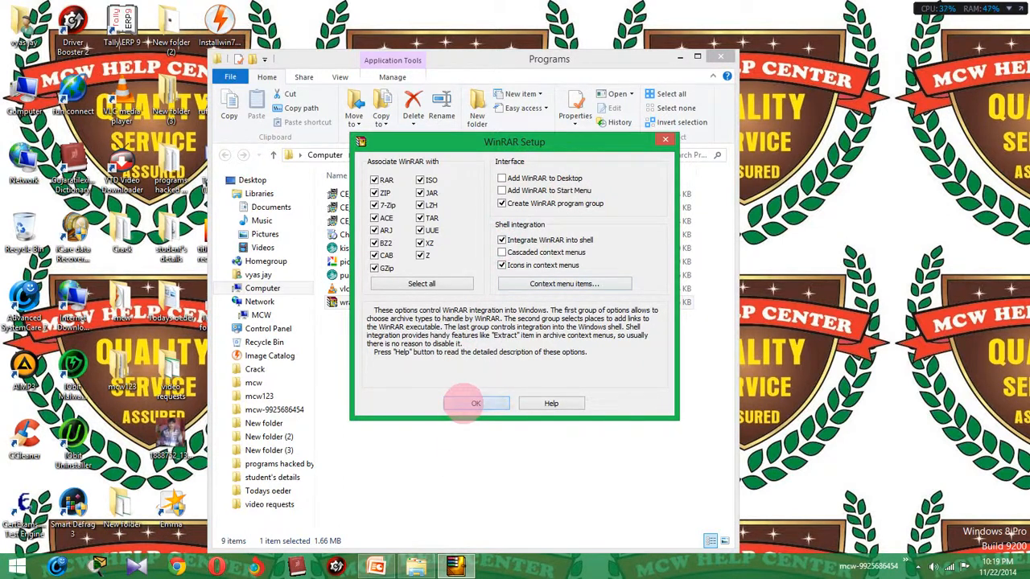
{"action": "left_click", "coordinate": [475, 403]}
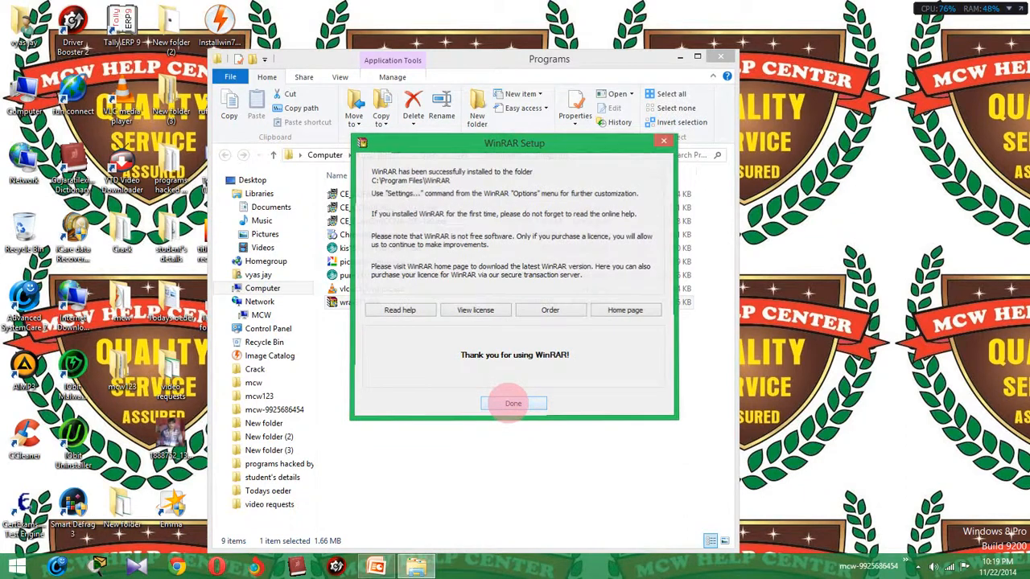
{"action": "left_click", "coordinate": [513, 403]}
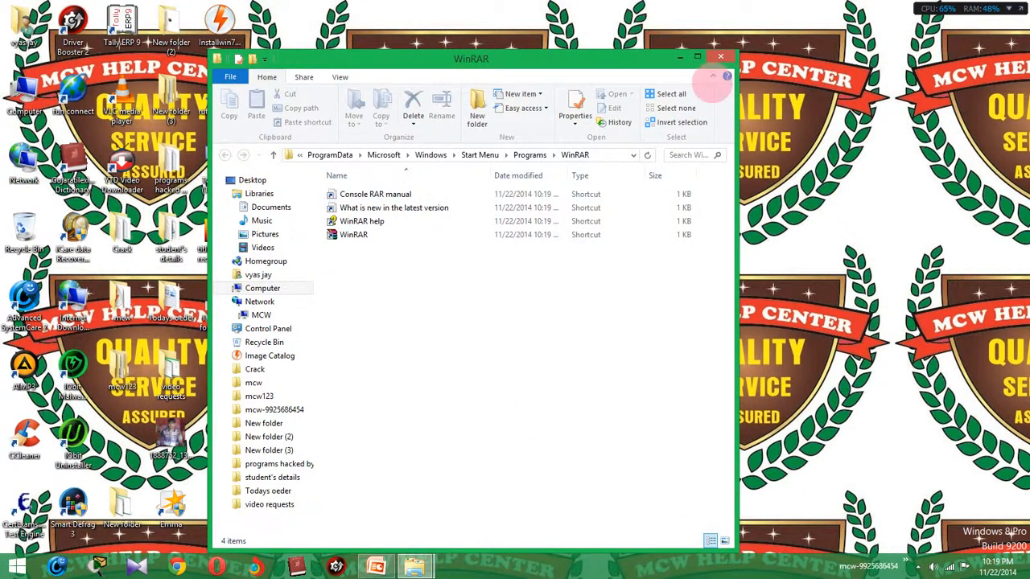
Close the WinRAR shortcuts and Programs folder windows, then select the numbered desktop folder.
{"action": "left_click", "coordinate": [719, 55]}
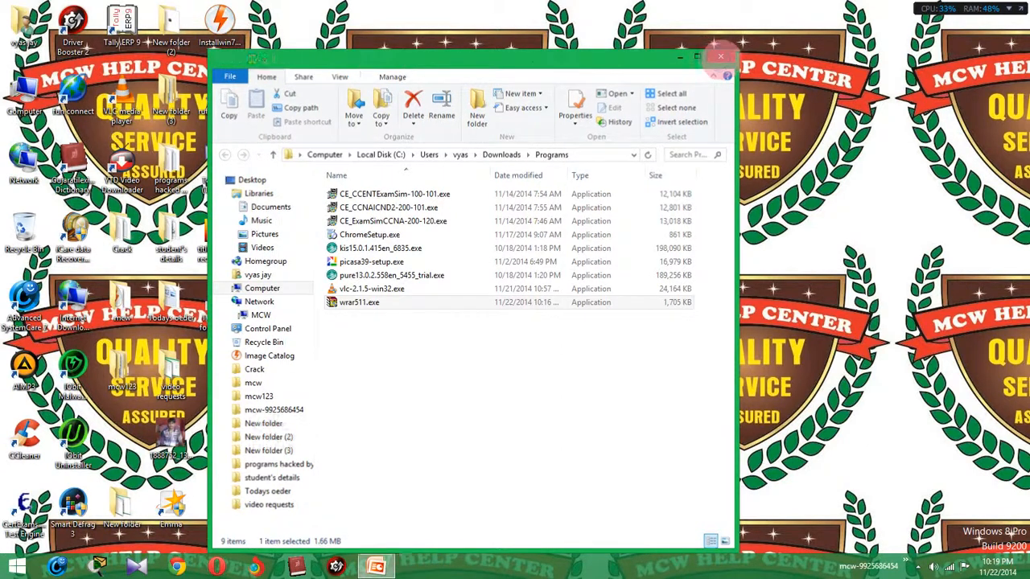
{"action": "left_click", "coordinate": [719, 54]}
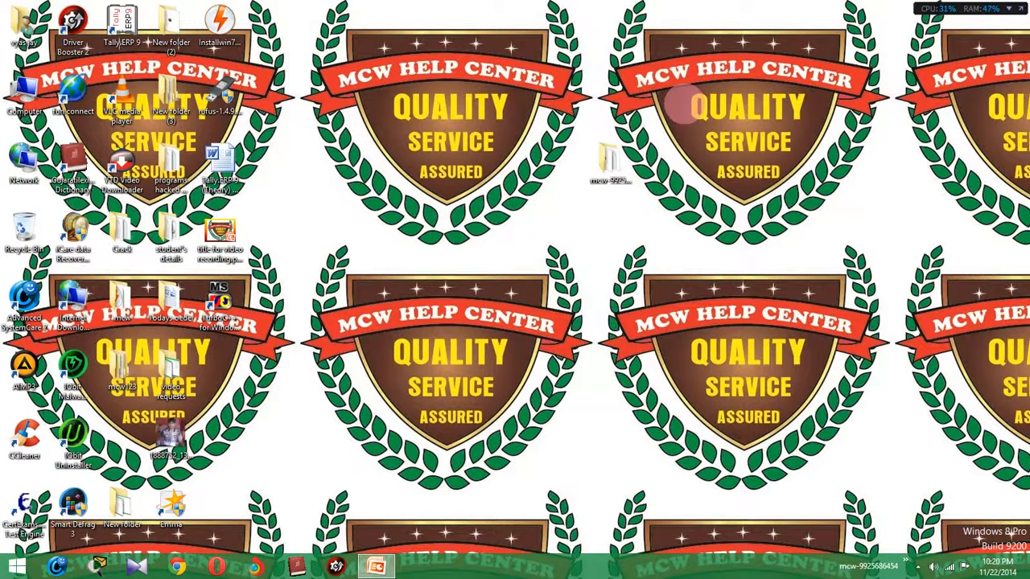
{"action": "left_click", "coordinate": [525, 302]}
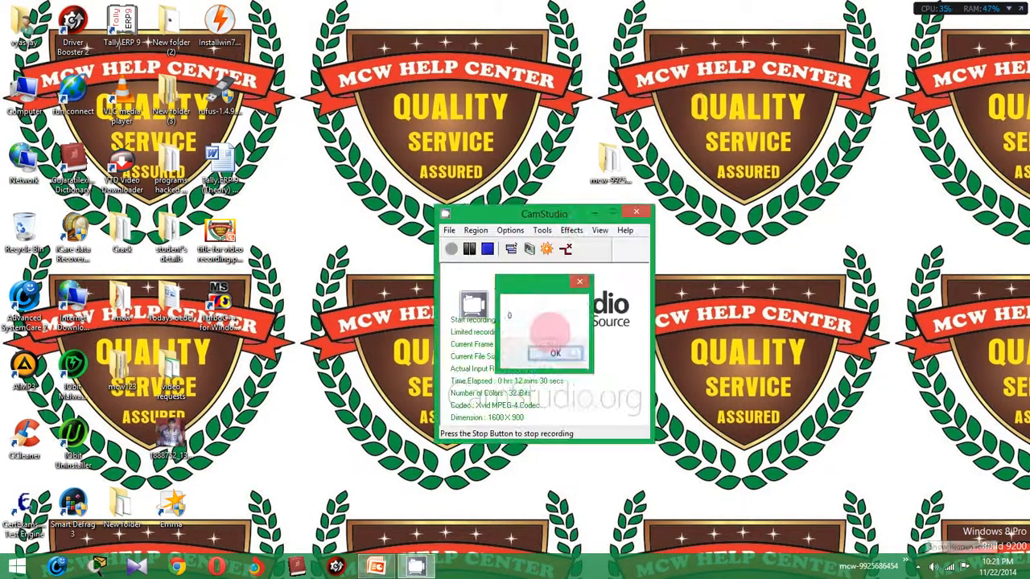
{"action": "left_click", "coordinate": [551, 349]}
{"action": "left_click", "coordinate": [595, 209]}
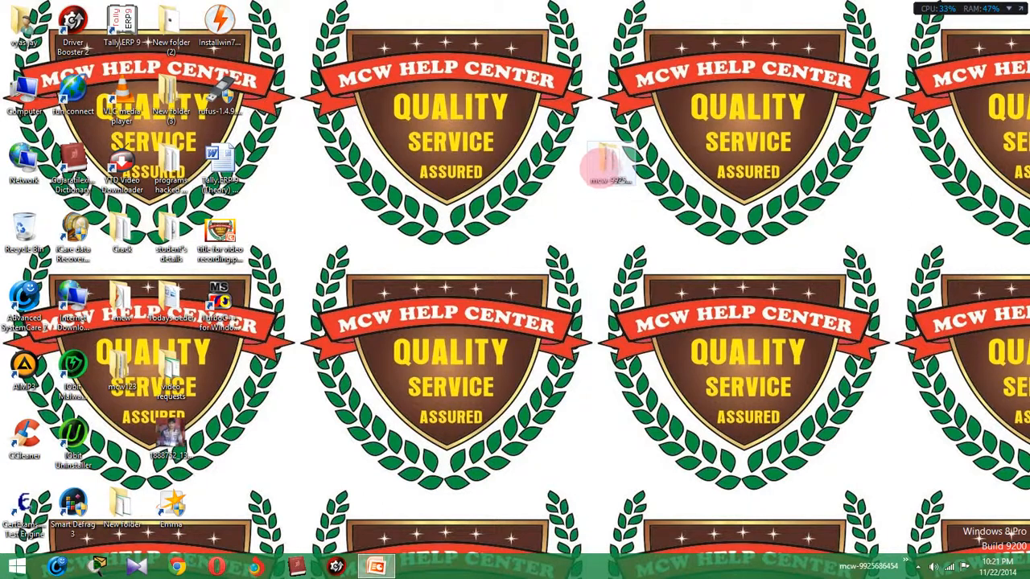
{"action": "left_click", "coordinate": [605, 167]}
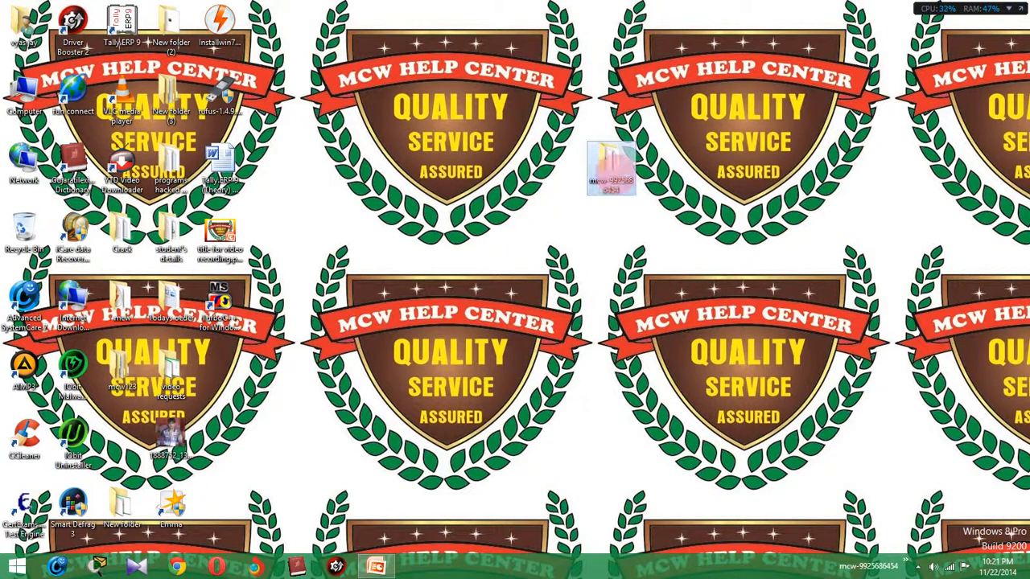
Open the numbered desktop folder full-screen and launch GujaratiLexiconDictionary.rar in WinRAR.
{"action": "double_click", "coordinate": [608, 169]}
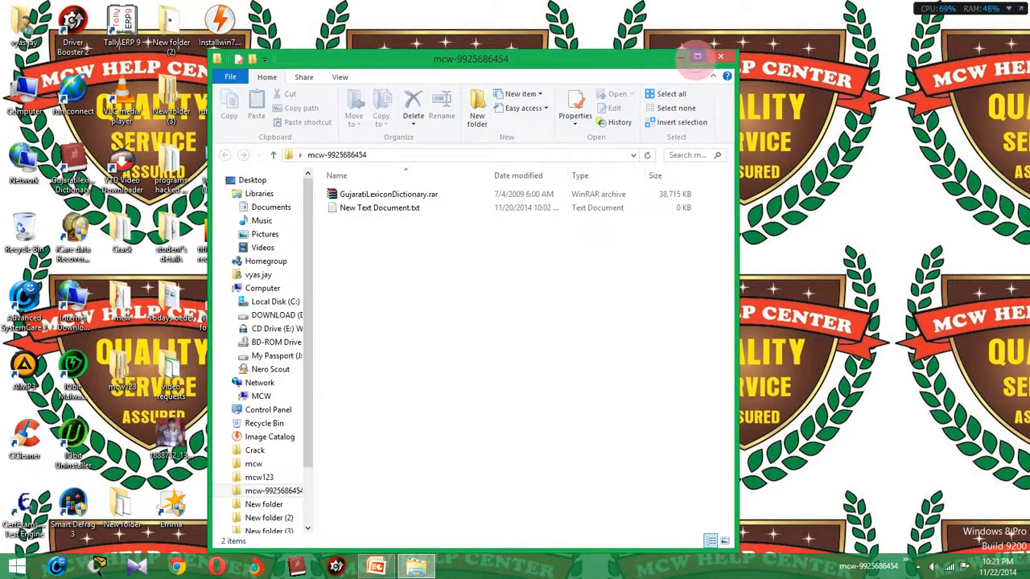
{"action": "left_click", "coordinate": [696, 56]}
{"action": "left_click", "coordinate": [168, 154]}
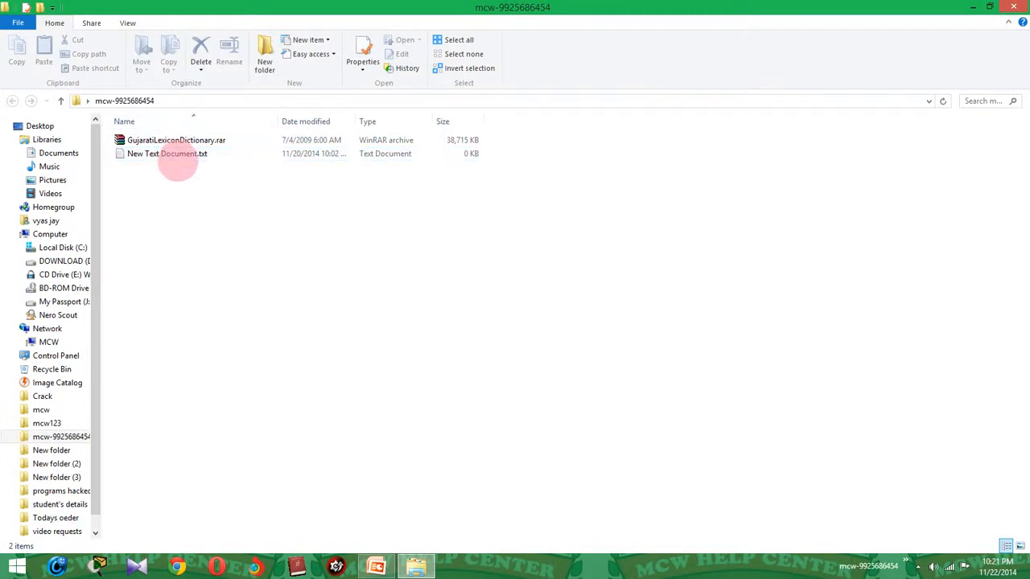
{"action": "left_click", "coordinate": [183, 142]}
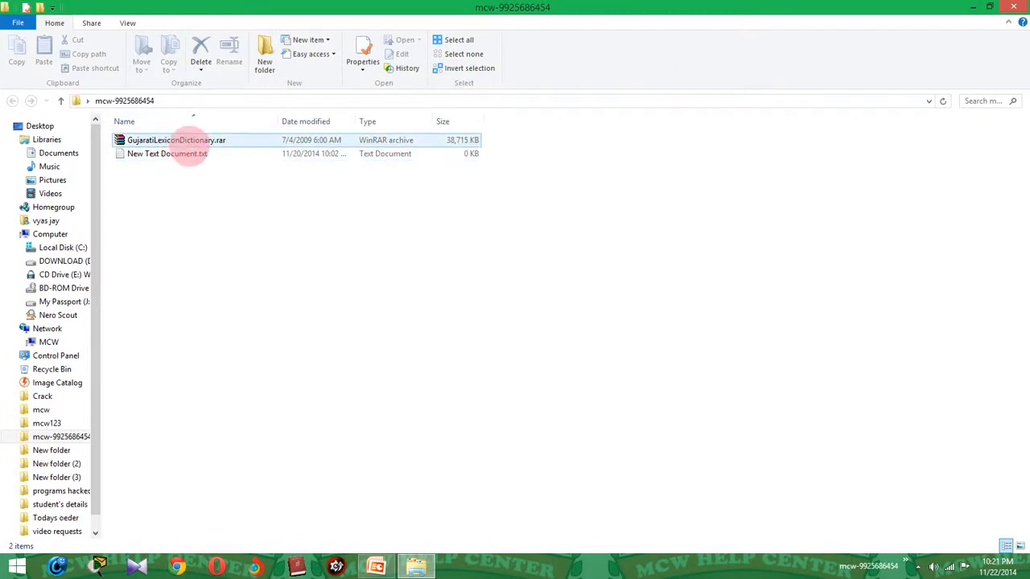
{"action": "left_click", "coordinate": [276, 169]}
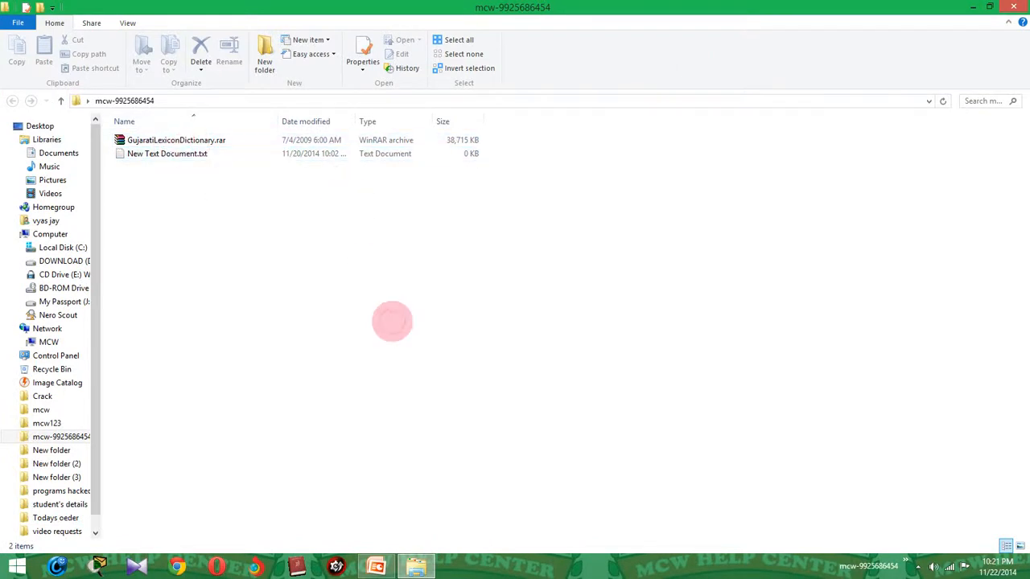
{"action": "double_click", "coordinate": [176, 141]}
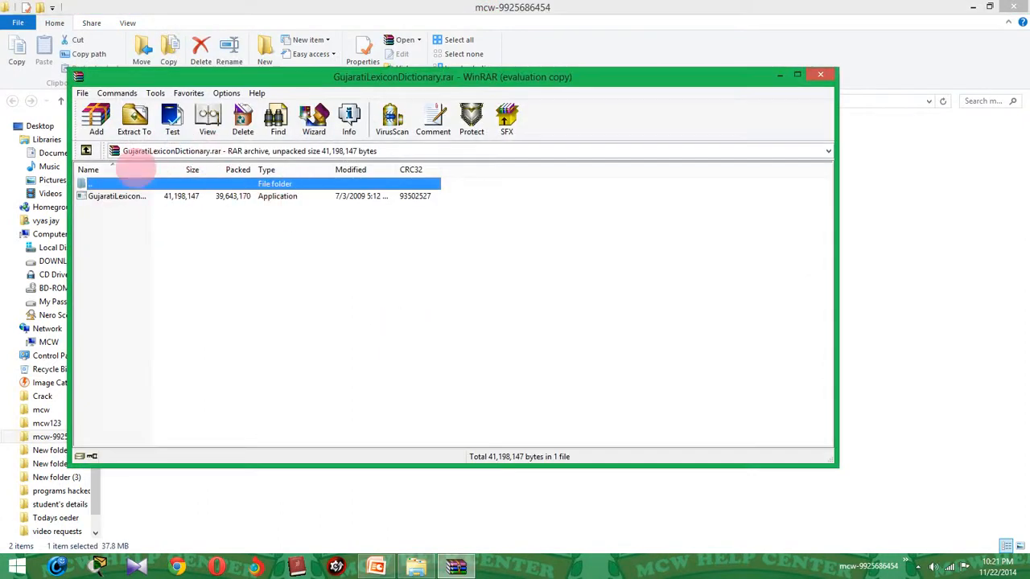
Widen WinRAR's Name column so GujaratiLexiconDictionary.exe is shown in full.
{"action": "left_click_drag", "start_coordinate": [150, 169], "coordinate": [257, 169]}
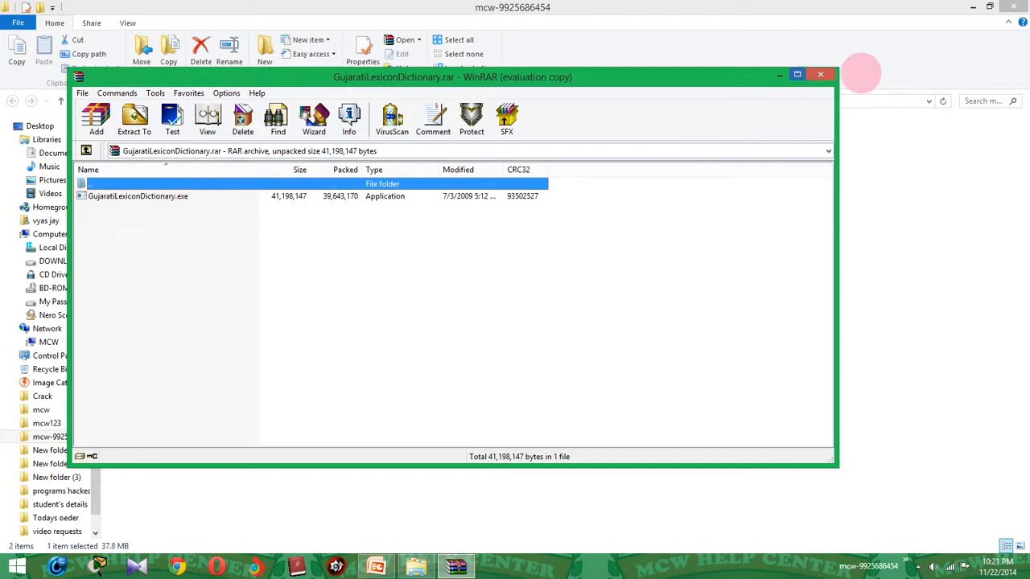
Close the archive window and select New Text Document.txt in the folder.
{"action": "left_click", "coordinate": [819, 75]}
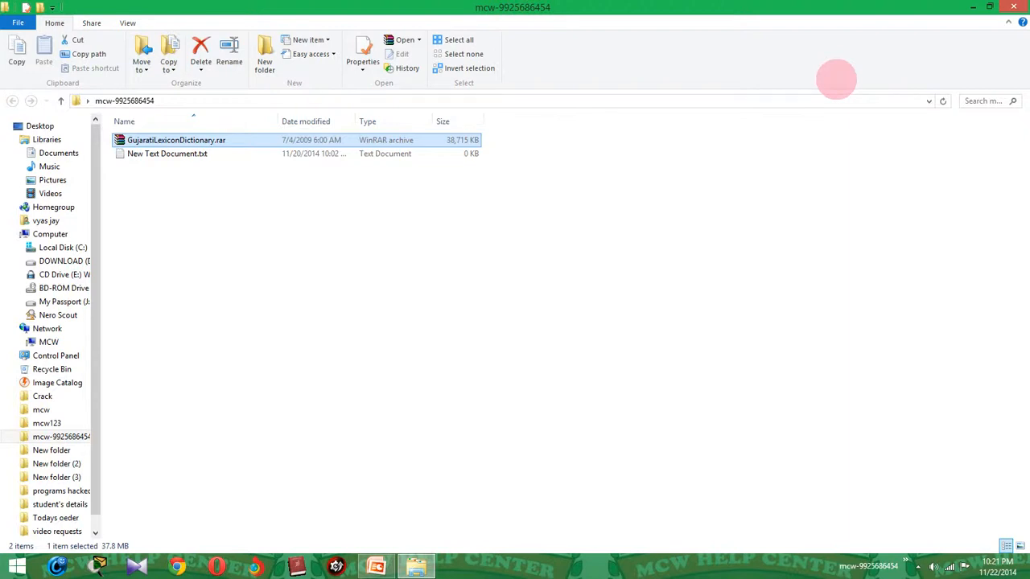
{"action": "left_click", "coordinate": [195, 155], "text": "shift"}
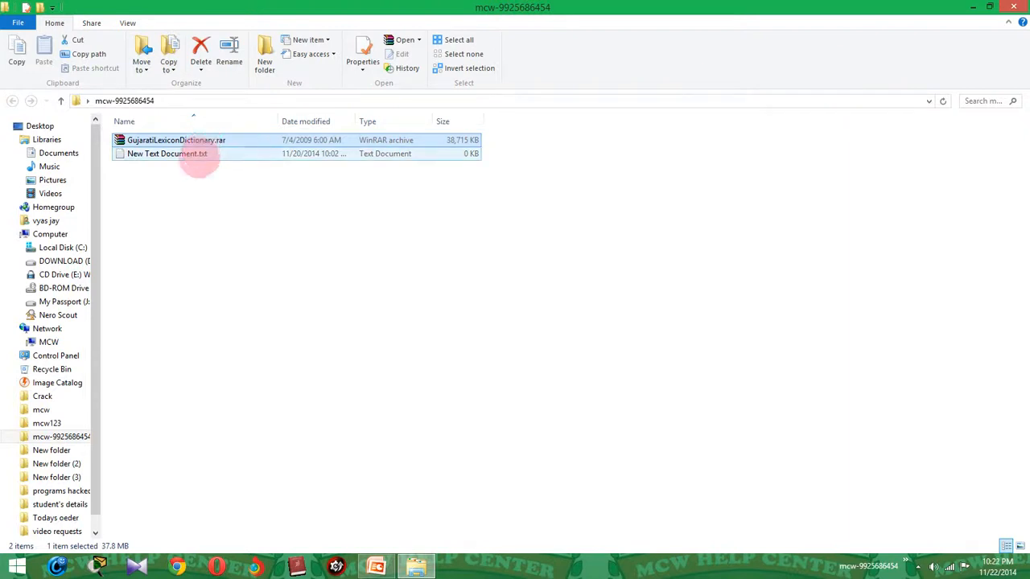
{"action": "left_click", "coordinate": [194, 154]}
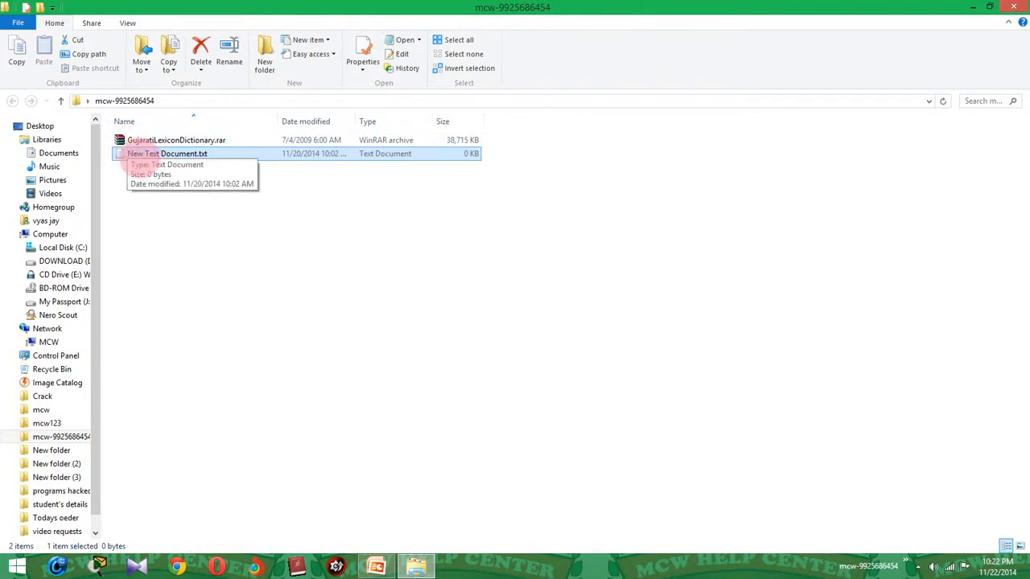
Open the context menu of New Text Document.txt to reveal its WinRAR options.
{"action": "right_click", "coordinate": [141, 159]}
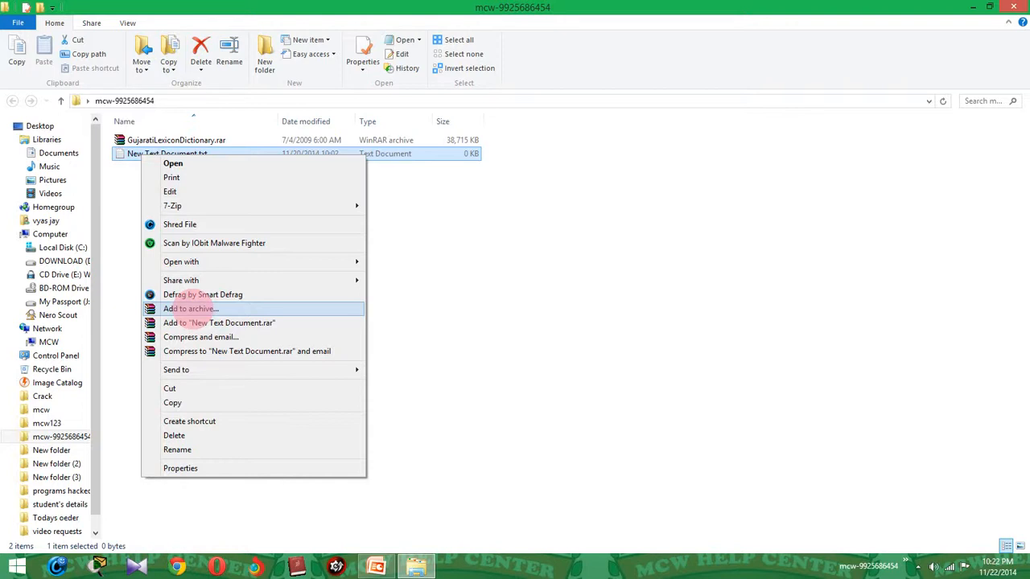
Open WinRAR's Add to archive dialog for New Text Document.txt, keeping the default save location.
{"action": "left_click", "coordinate": [190, 308]}
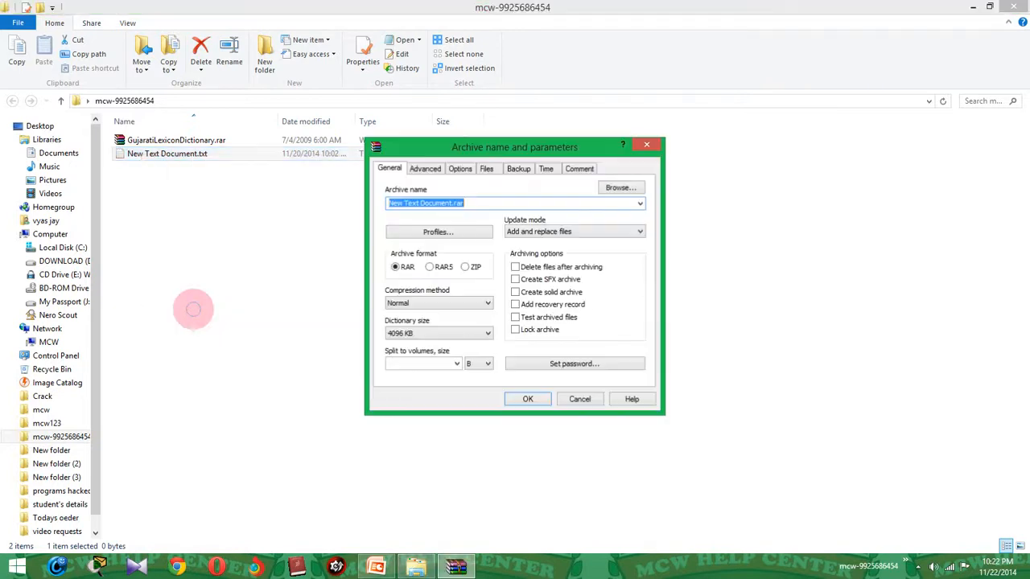
{"action": "left_click_drag", "start_coordinate": [599, 145], "coordinate": [533, 184]}
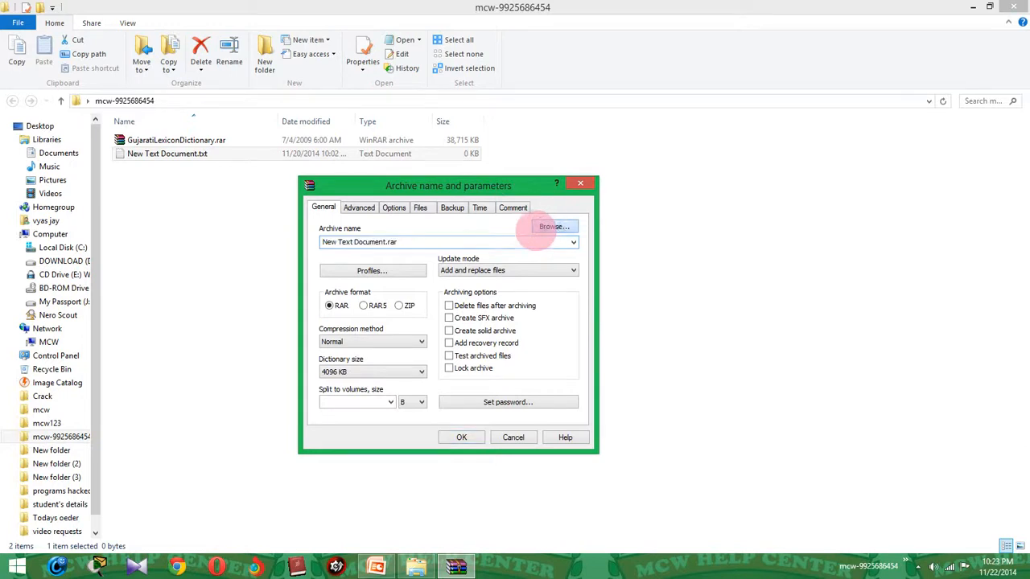
{"action": "left_click", "coordinate": [554, 227]}
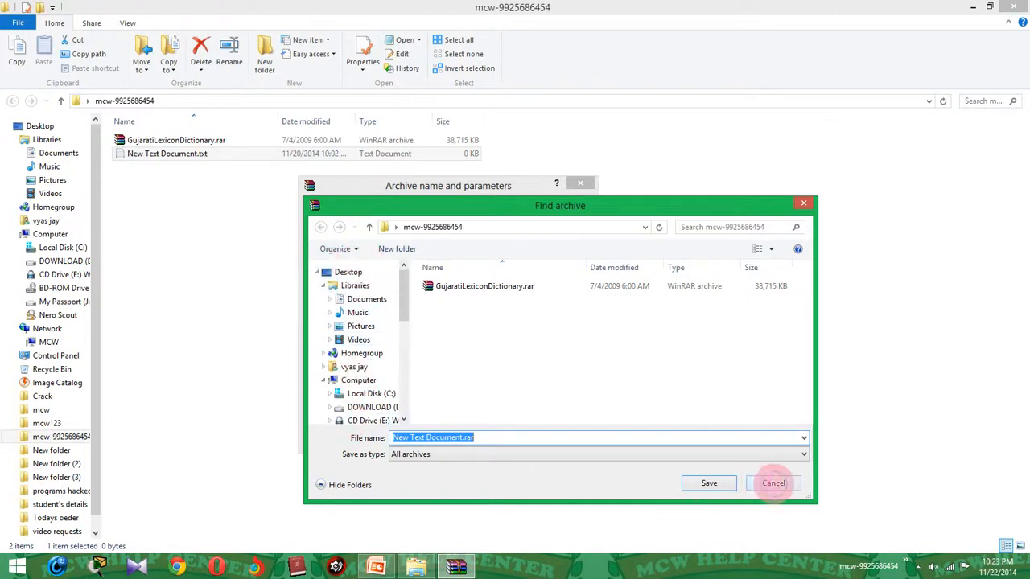
{"action": "left_click", "coordinate": [771, 483]}
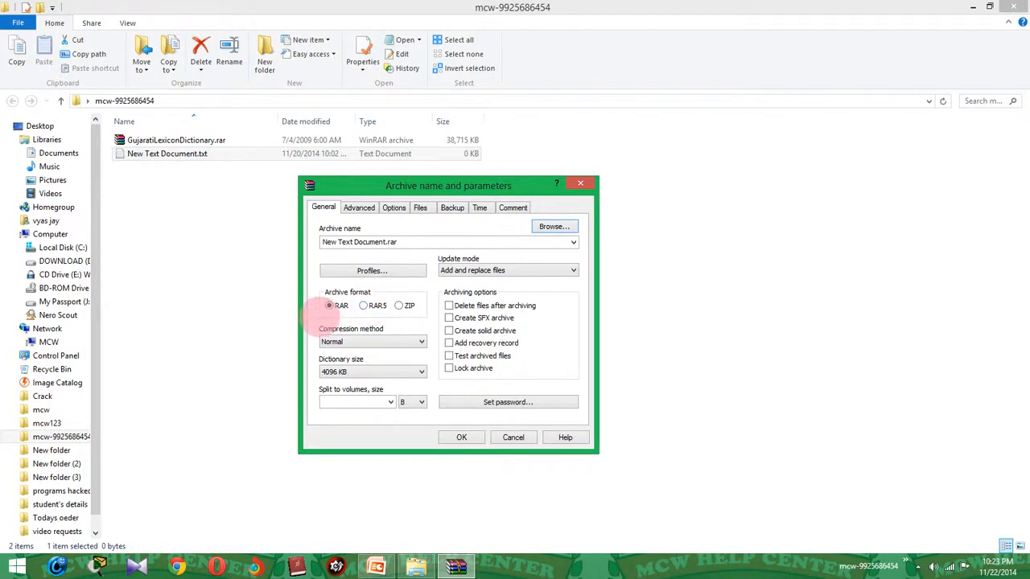
Keep RAR as the archive format and bring up the Compression method list.
{"action": "left_click", "coordinate": [338, 307]}
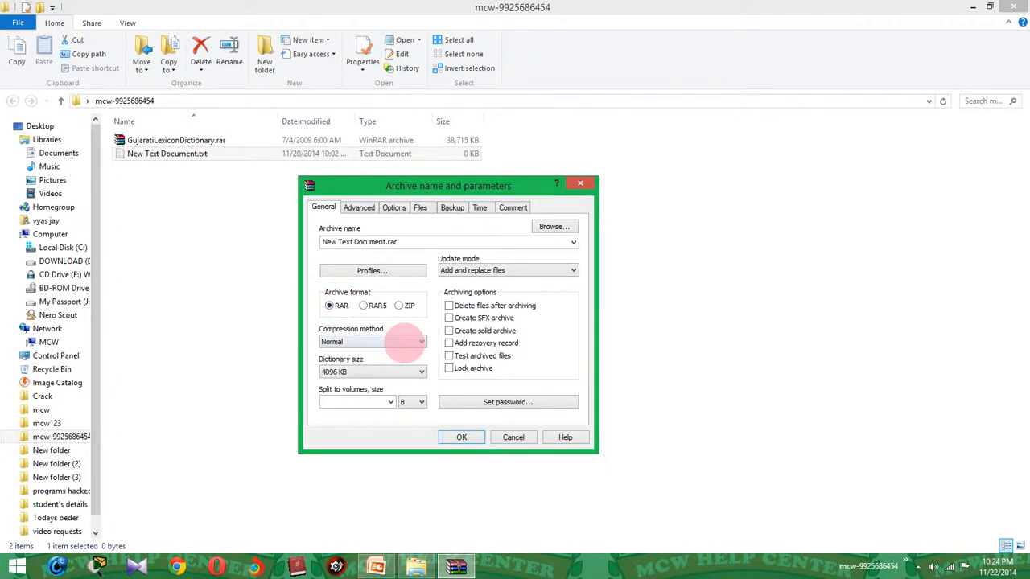
{"action": "left_click", "coordinate": [405, 342]}
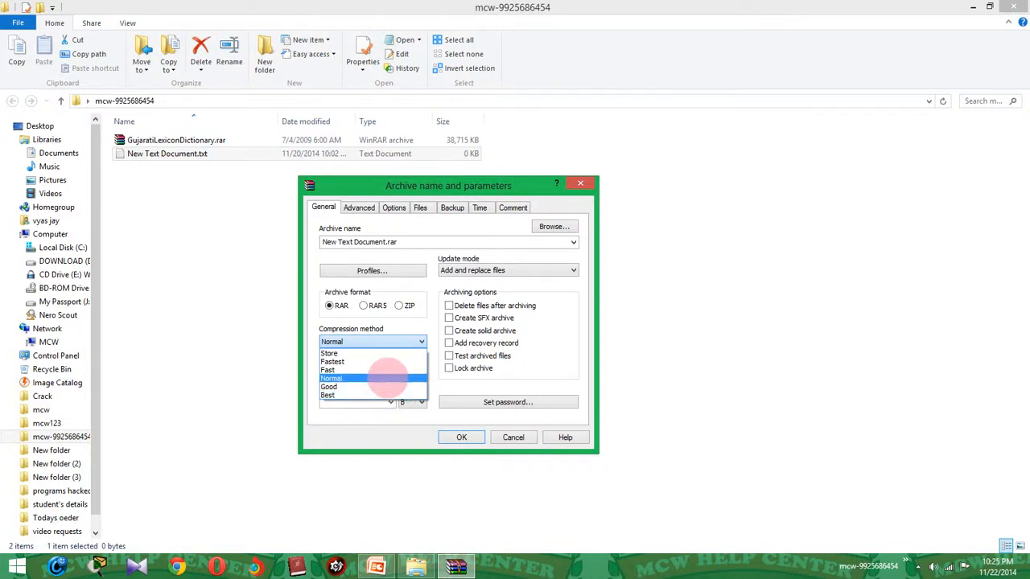
Keep Normal compression, leave volume splitting off, and create New Text Document.rar.
{"action": "left_click", "coordinate": [387, 376]}
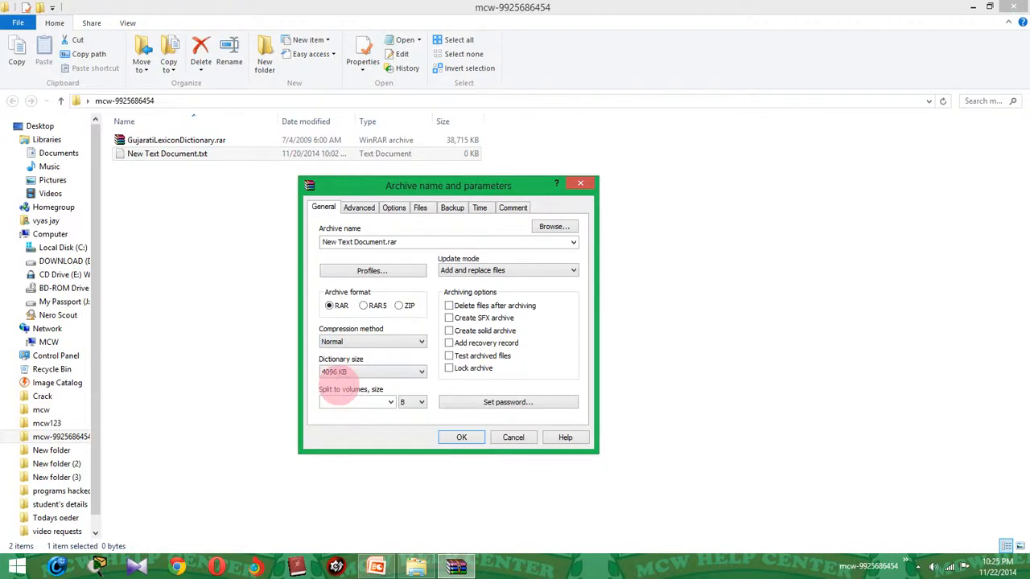
{"action": "left_click", "coordinate": [391, 401]}
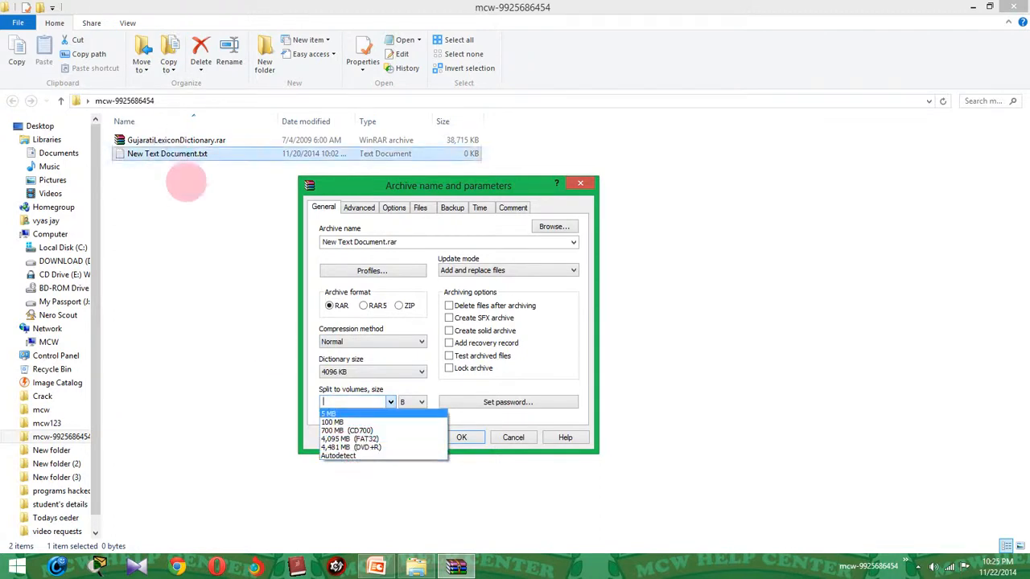
{"action": "left_click", "coordinate": [414, 391]}
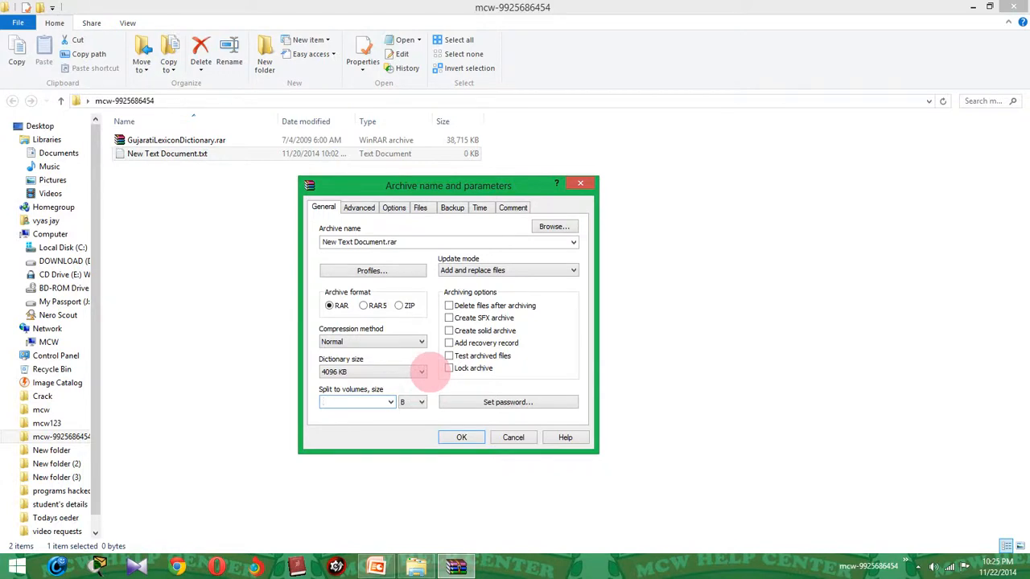
{"action": "left_click", "coordinate": [465, 438]}
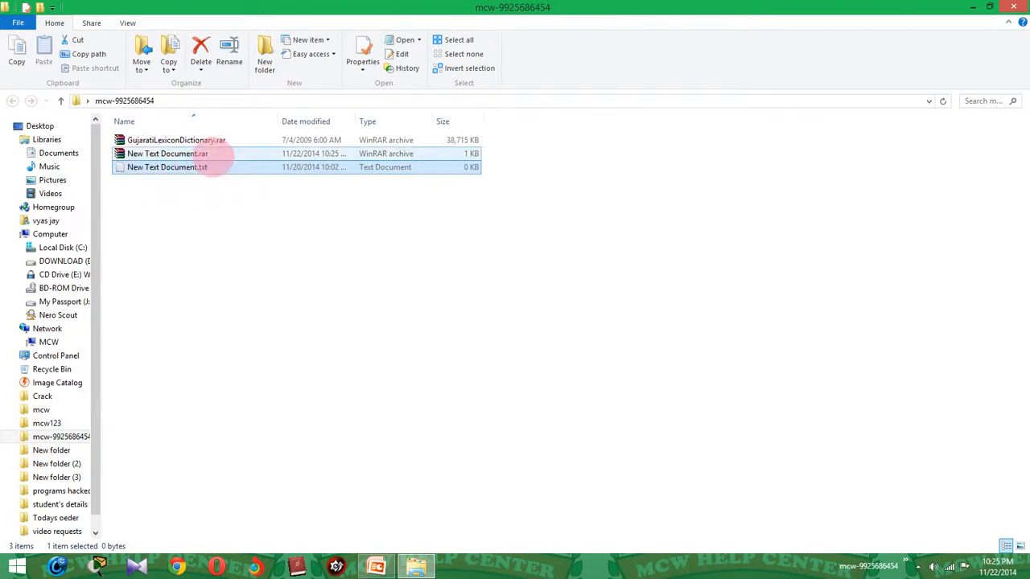
Verify New Text Document.rar holds the 0-byte text file, then permanently delete that archive.
{"action": "double_click", "coordinate": [163, 154]}
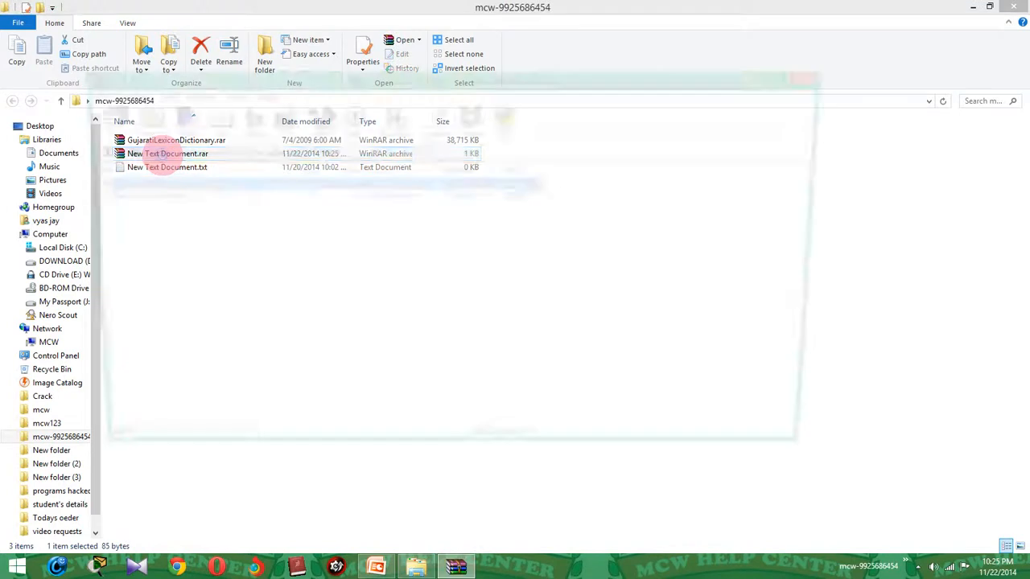
{"action": "left_click_drag", "start_coordinate": [235, 76], "coordinate": [472, 82]}
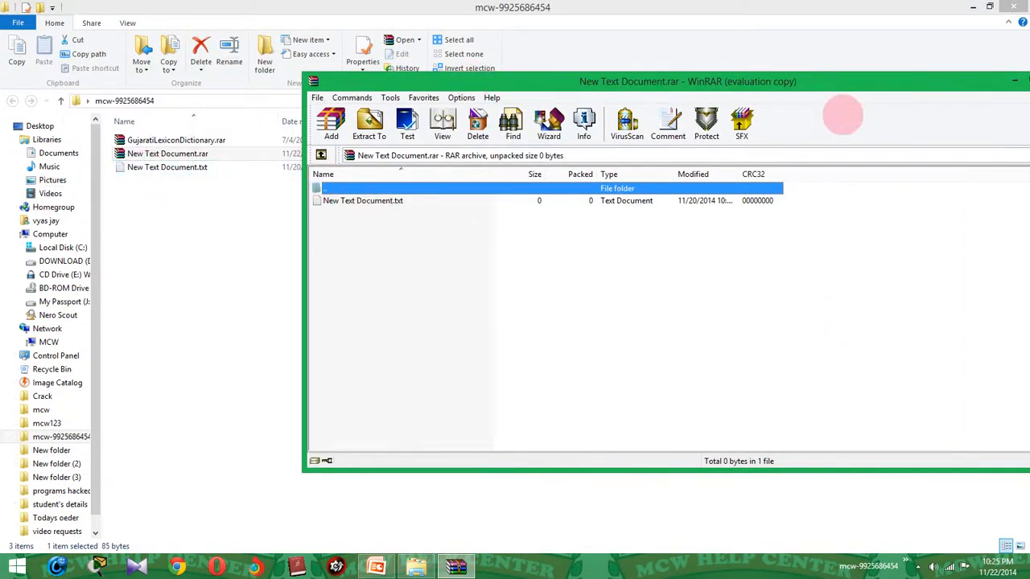
{"action": "left_click_drag", "start_coordinate": [817, 81], "coordinate": [515, 92]}
{"action": "left_click", "coordinate": [746, 91]}
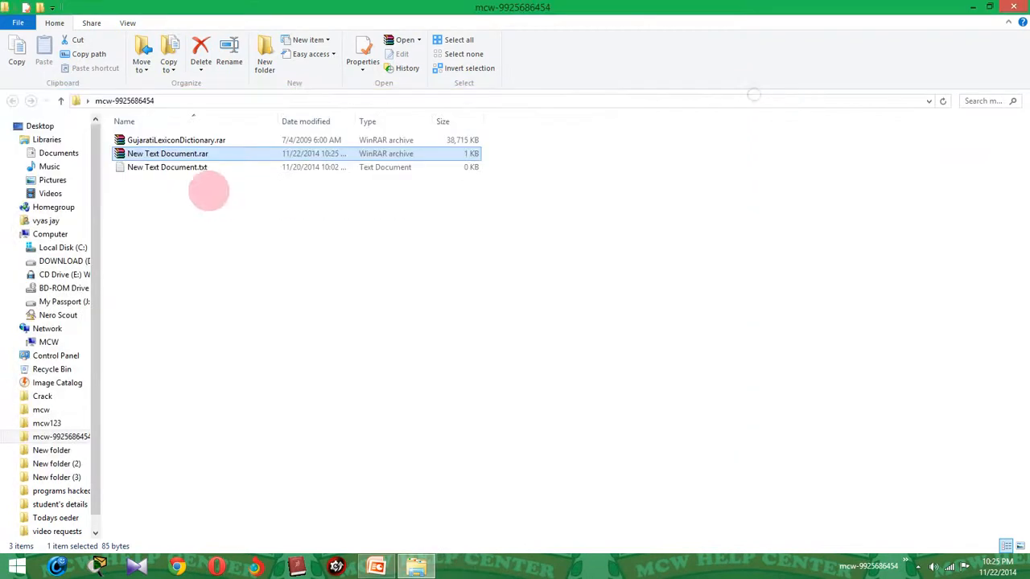
{"action": "key", "text": "shift+Delete"}
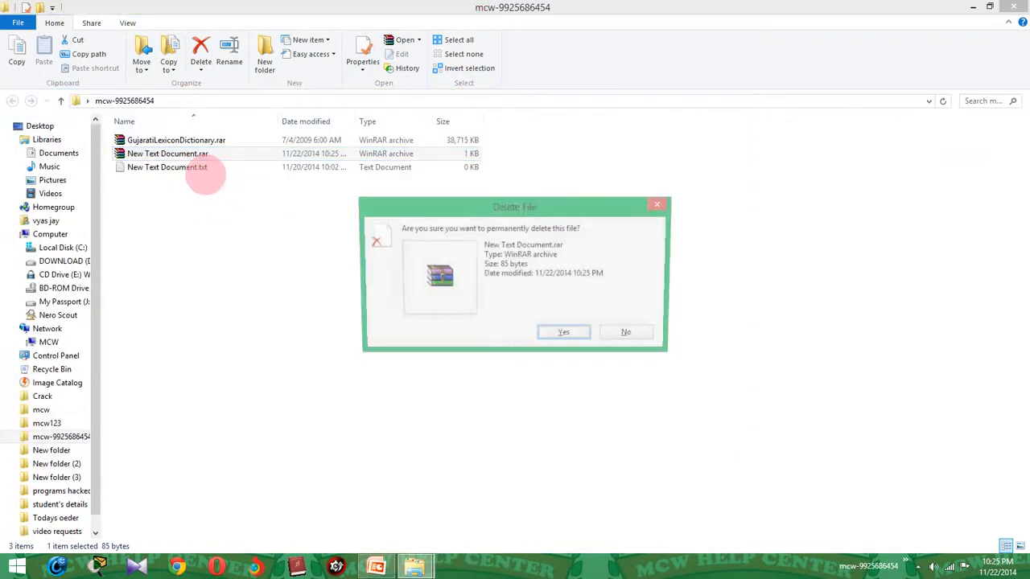
{"action": "key", "text": "Return"}
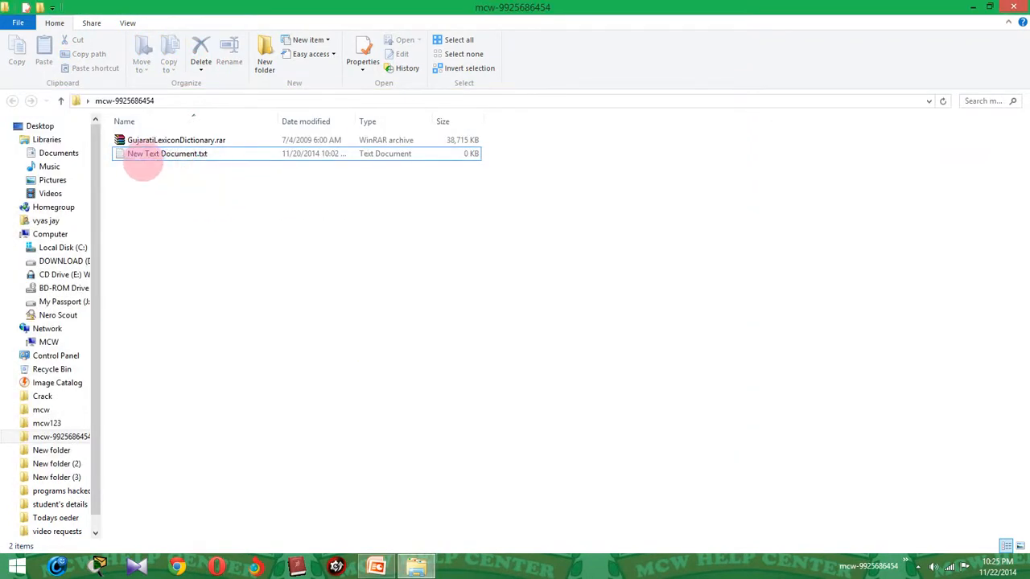
Quick-add the text file to New Text Document.rar, then permanently delete that archive again.
{"action": "right_click", "coordinate": [143, 160]}
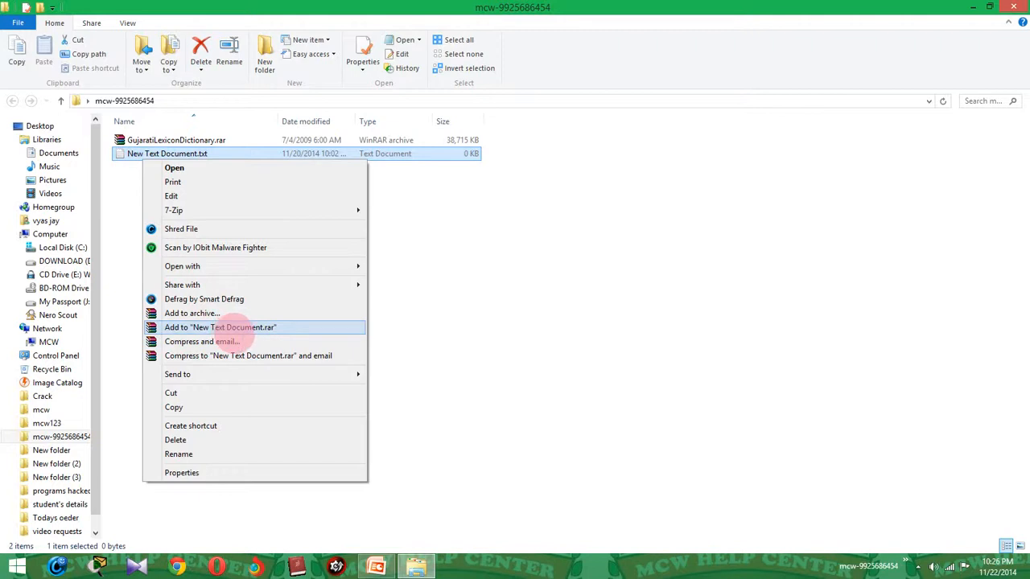
{"action": "left_click", "coordinate": [232, 329]}
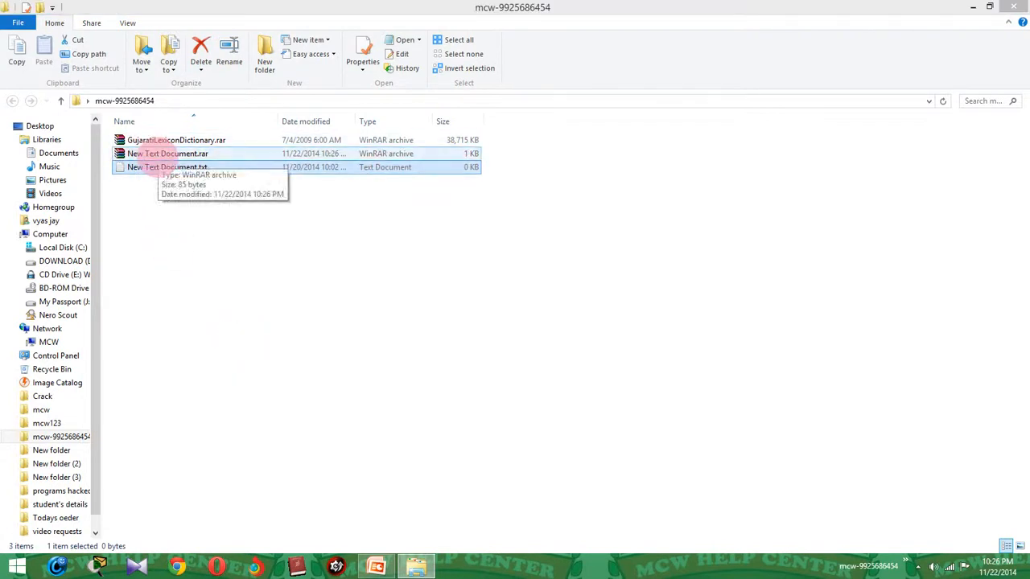
{"action": "left_click", "coordinate": [153, 155]}
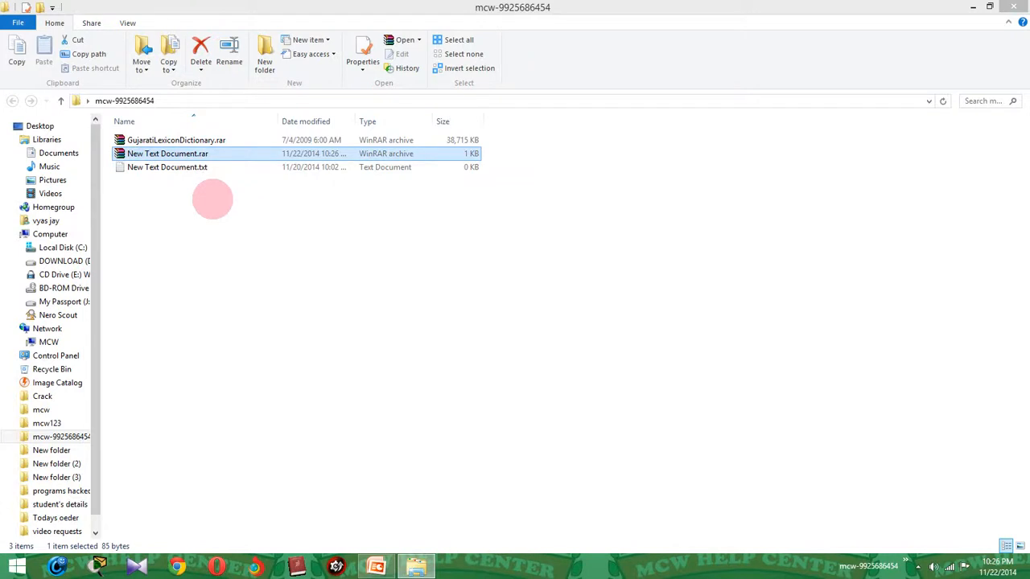
{"action": "key", "text": "shift+Delete"}
{"action": "key", "text": "Return"}
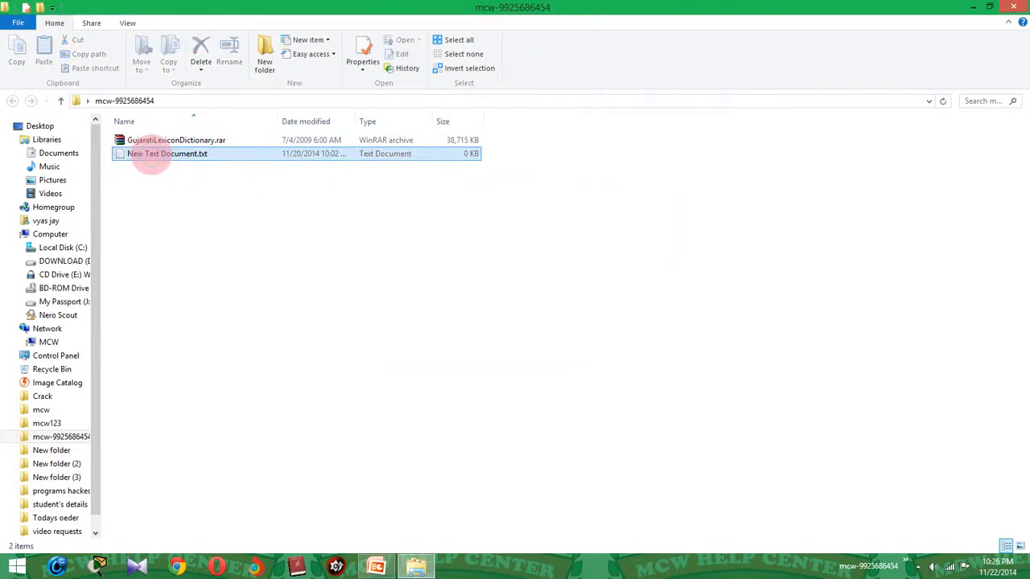
{"action": "right_click", "coordinate": [150, 156]}
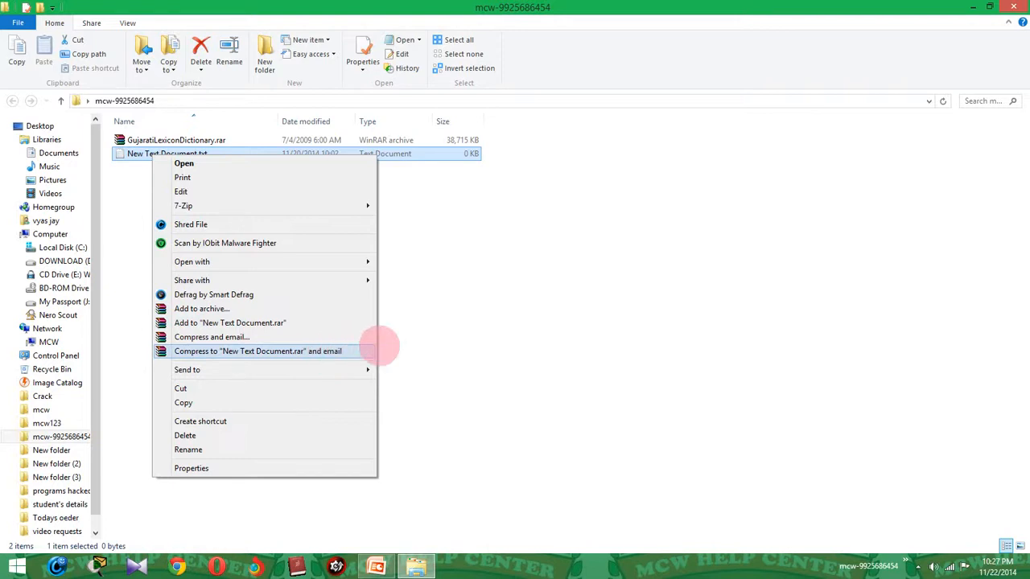
Dismiss the context menu without compressing and open New Text Document.txt in Notepad.
{"action": "left_click", "coordinate": [470, 339]}
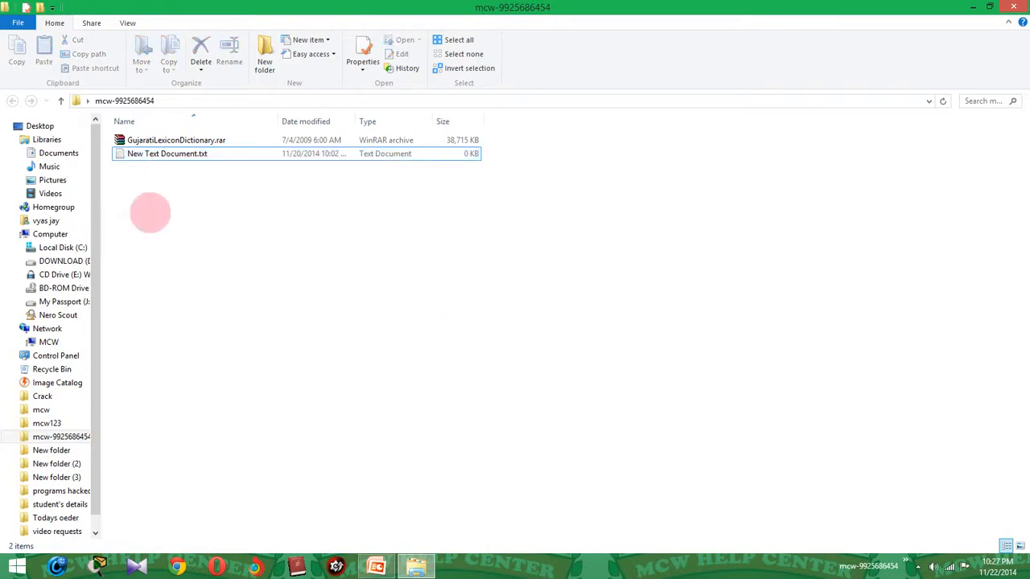
{"action": "left_click", "coordinate": [157, 153]}
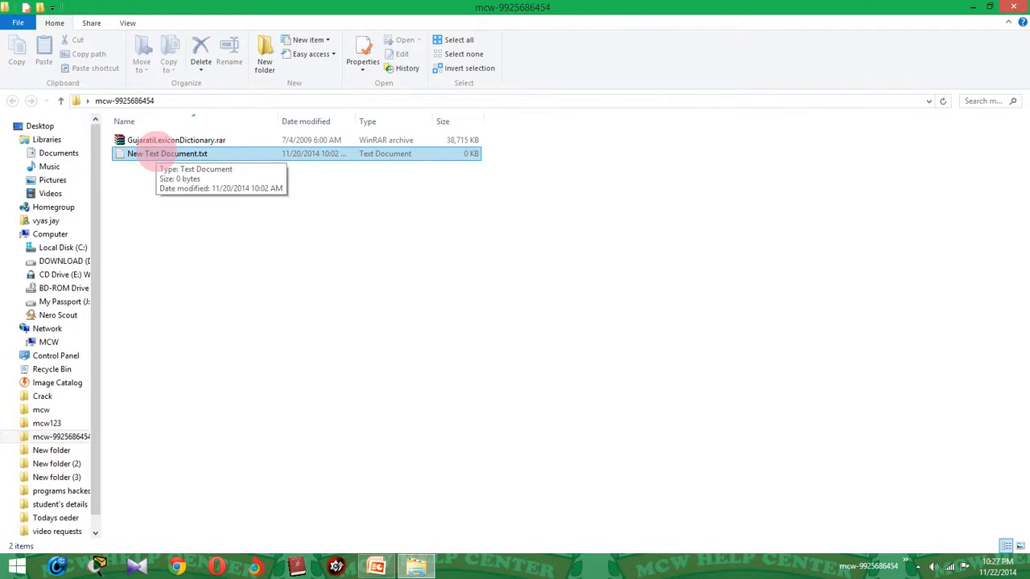
{"action": "double_click", "coordinate": [157, 153]}
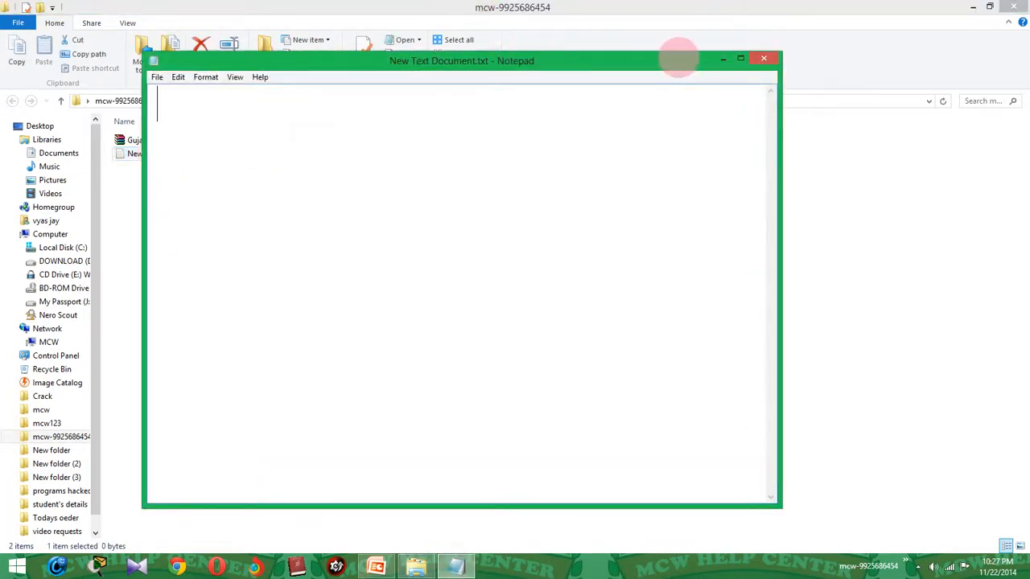
Draft a 'bank pass' note containing the password, then close Notepad without saving.
{"action": "type", "text": "passs"}
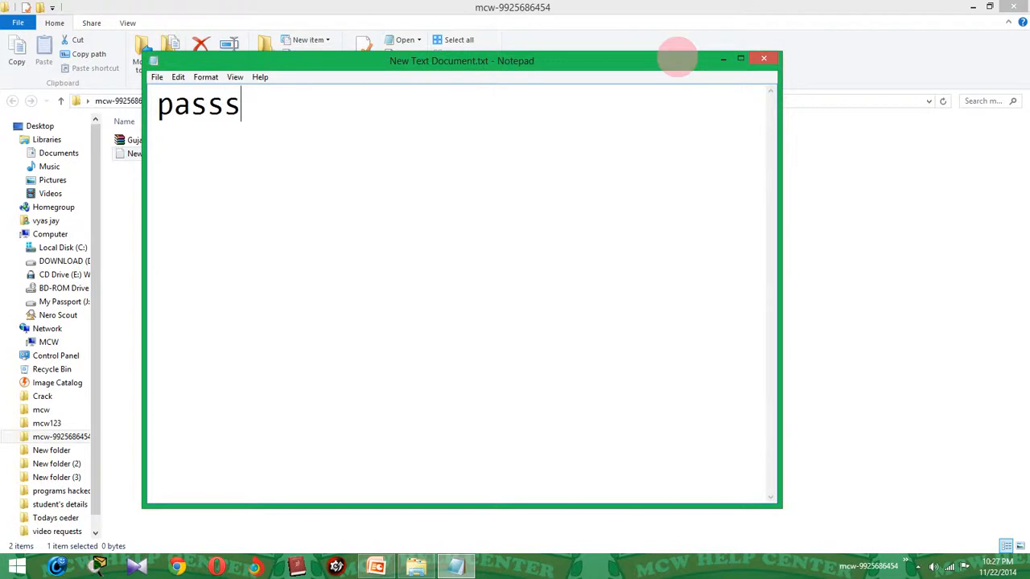
{"action": "type", "text": " is 12"}
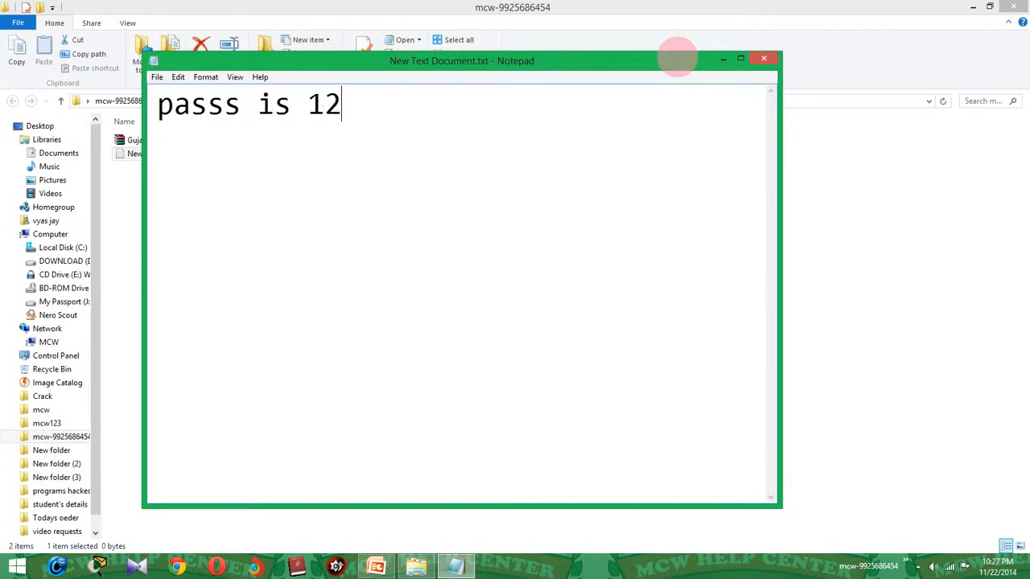
{"action": "type", "text": "3456789"}
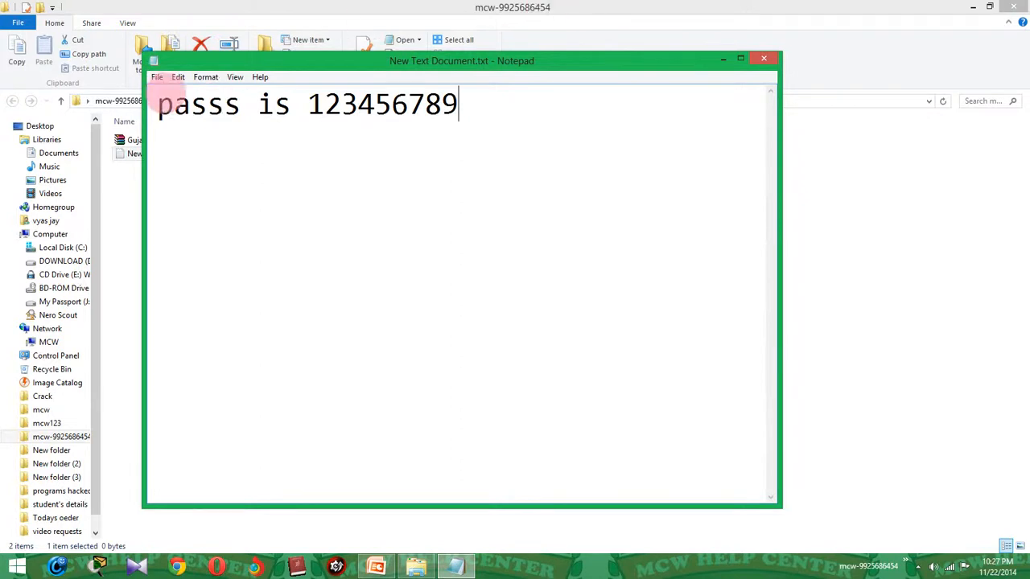
{"action": "left_click", "coordinate": [161, 103]}
{"action": "type", "text": "bamk"}
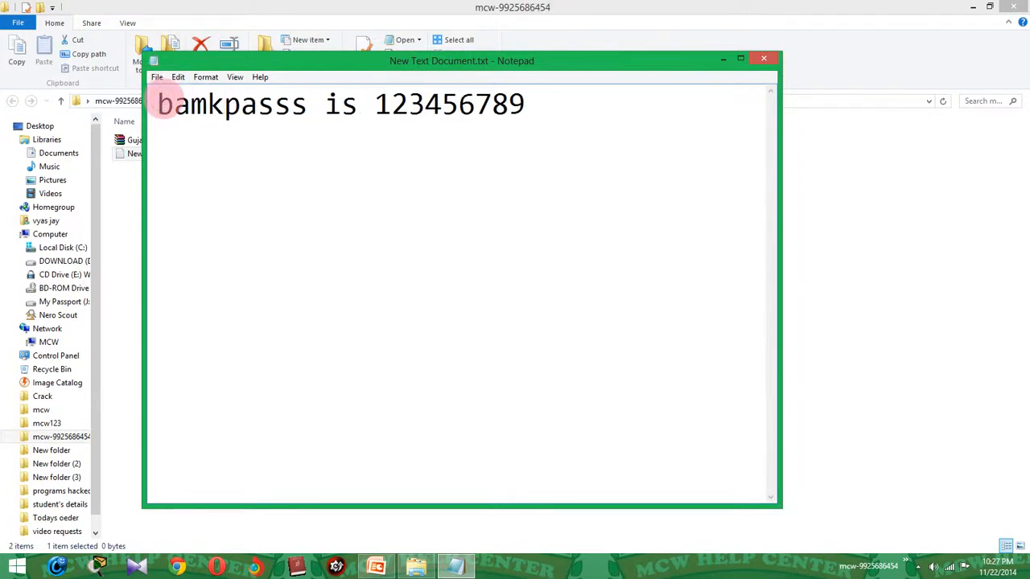
{"action": "key", "text": "BackSpace"}
{"action": "key", "text": "BackSpace"}
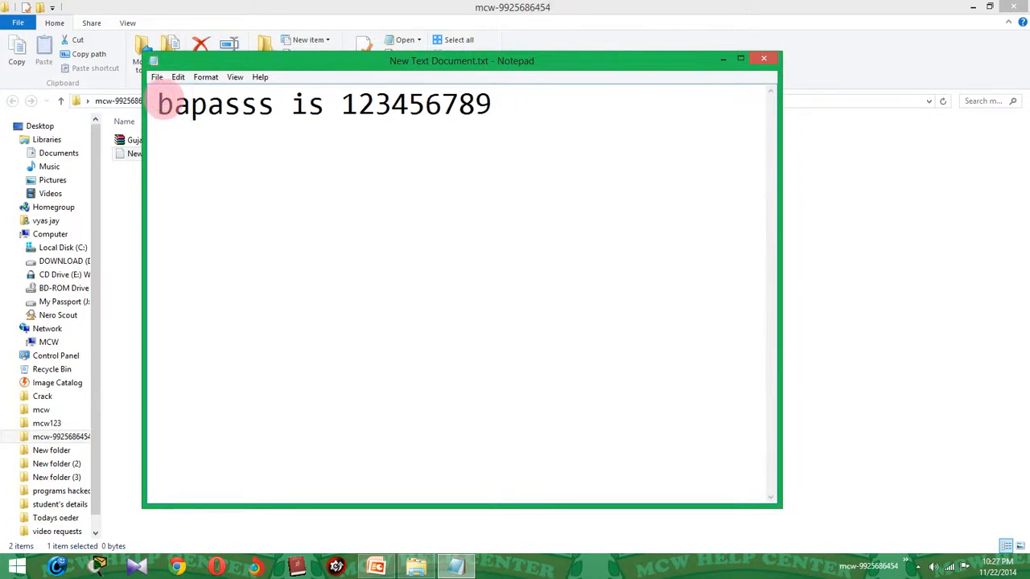
{"action": "type", "text": "nk"}
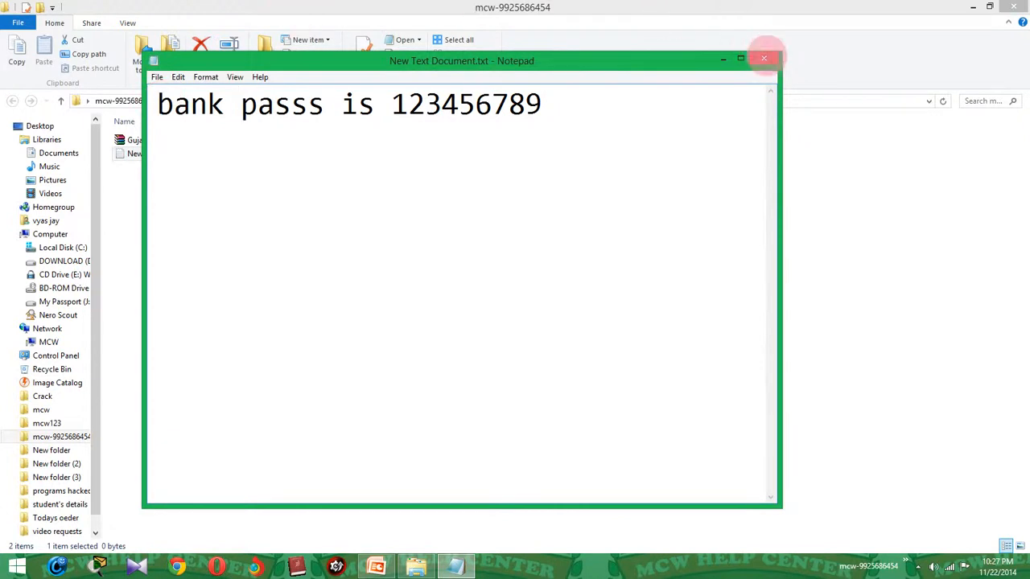
{"action": "left_click", "coordinate": [763, 58]}
{"action": "left_click", "coordinate": [532, 292]}
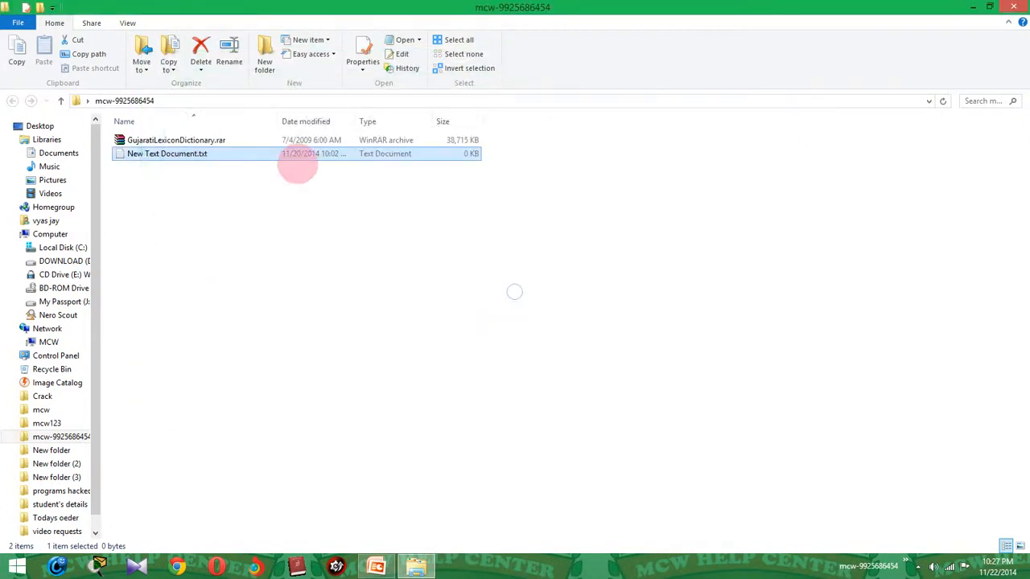
Reopen New Text Document.txt, enter only the numeric password, and save and close it.
{"action": "double_click", "coordinate": [201, 154]}
{"action": "type", "text": "12"}
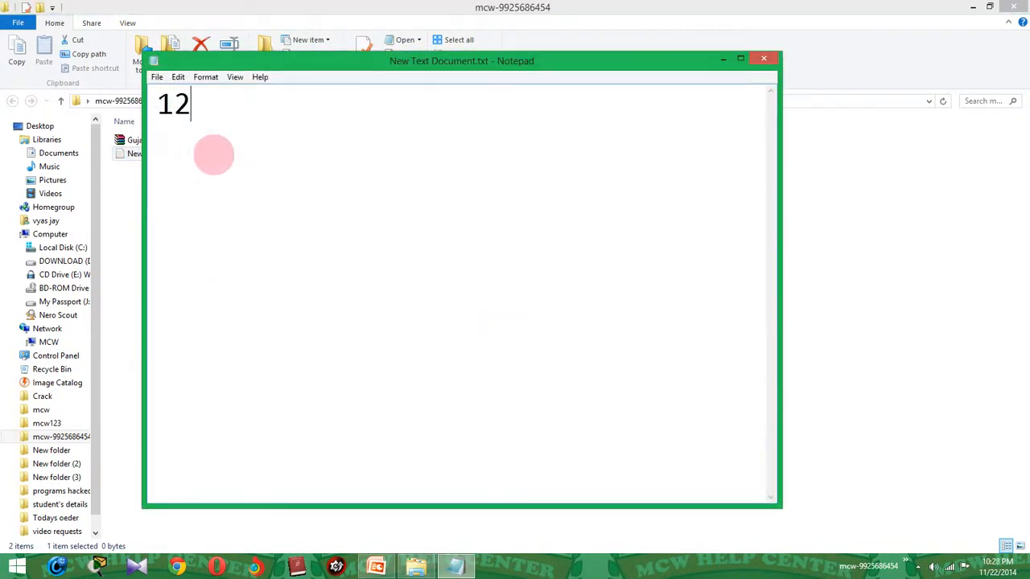
{"action": "type", "text": "3456789"}
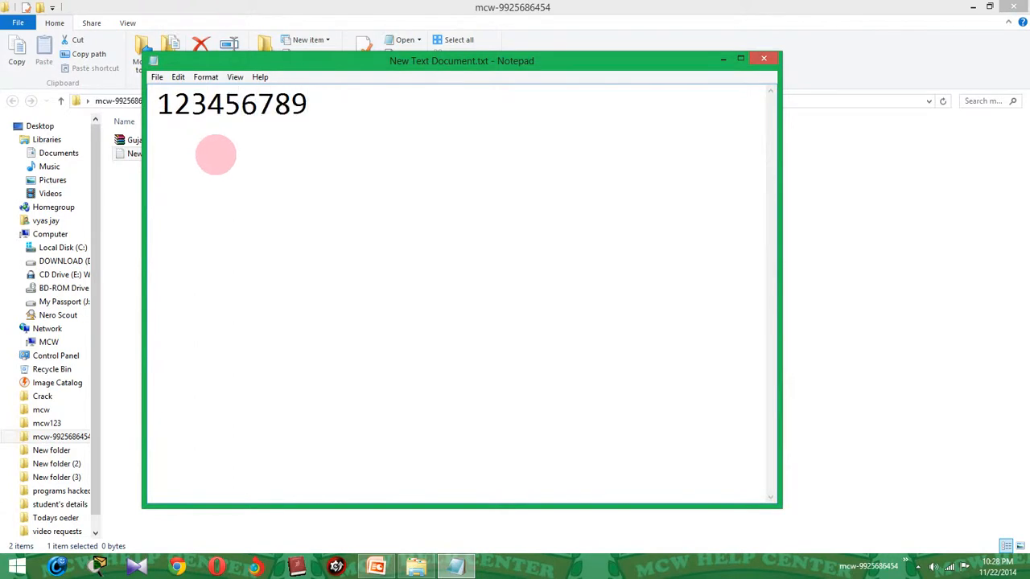
{"action": "left_click", "coordinate": [763, 60]}
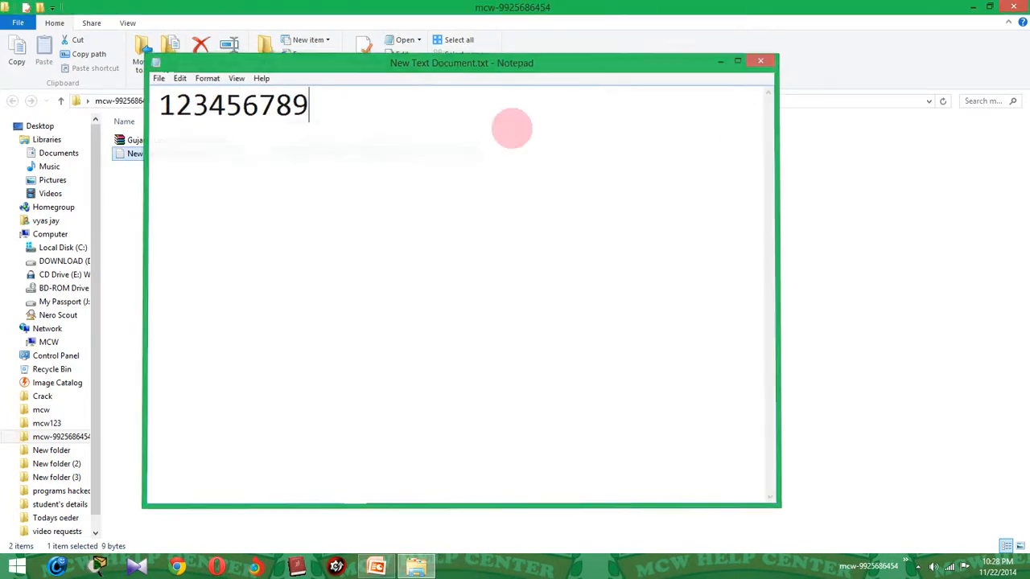
{"action": "key", "text": "F2"}
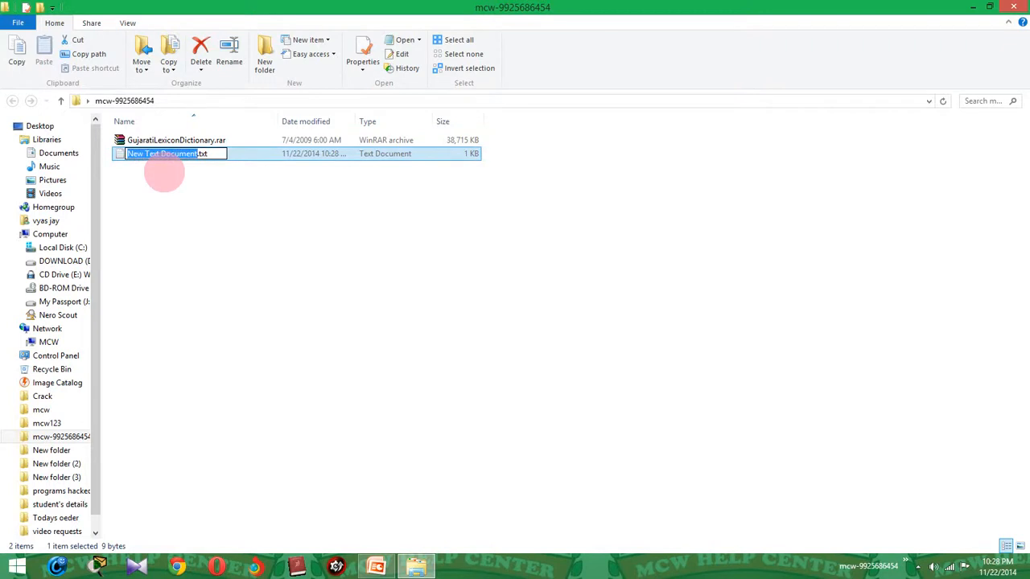
Replace the file name with 'bank pass', keeping the .txt extension, giving bank pass.txt.
{"action": "key", "text": "BackSpace"}
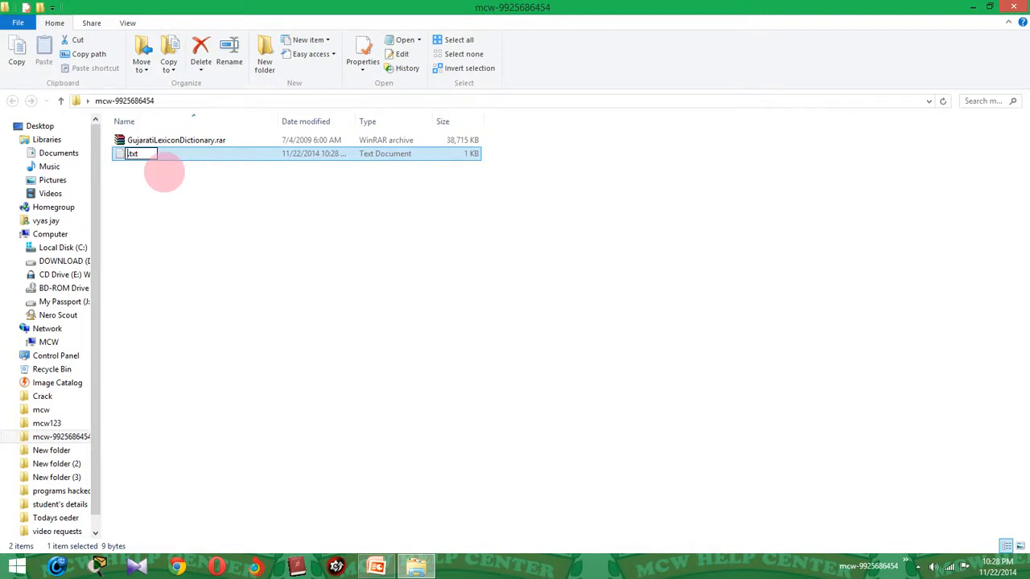
{"action": "type", "text": "bank pass"}
{"action": "key", "text": "Return"}
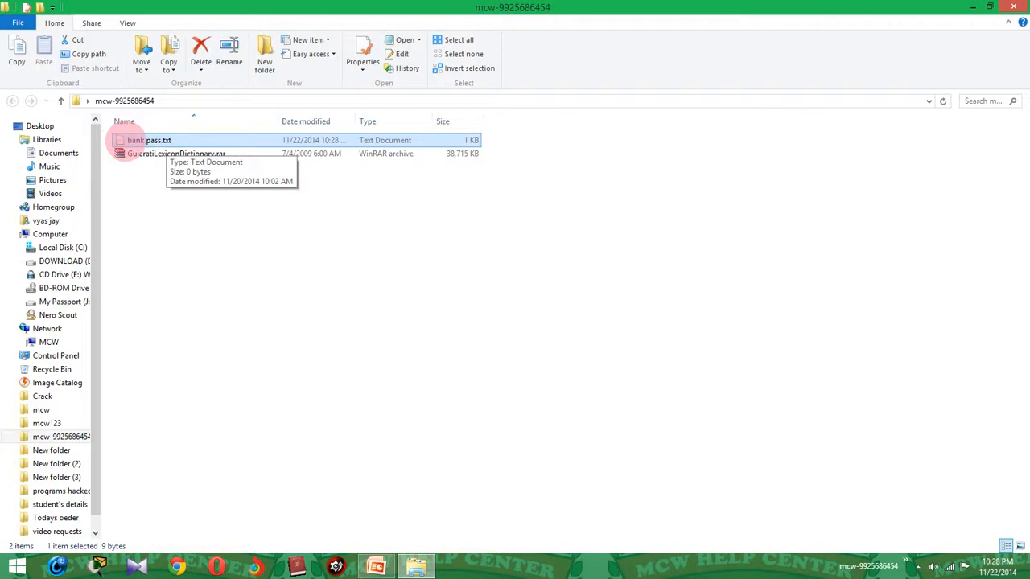
Choose 'Add to archive...' on bank pass.txt to get the archive name and parameters dialog.
{"action": "right_click", "coordinate": [144, 138]}
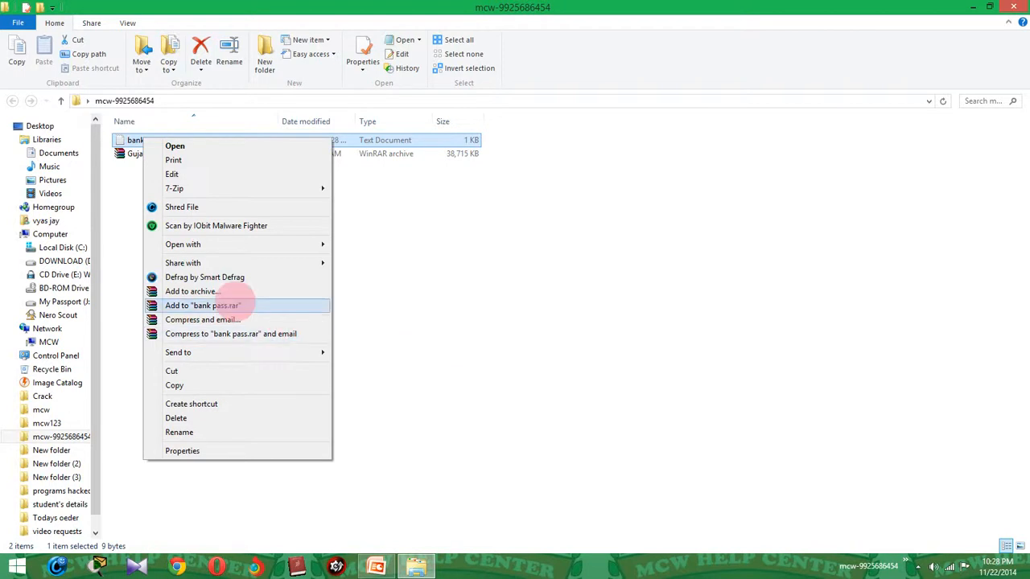
{"action": "left_click", "coordinate": [205, 292]}
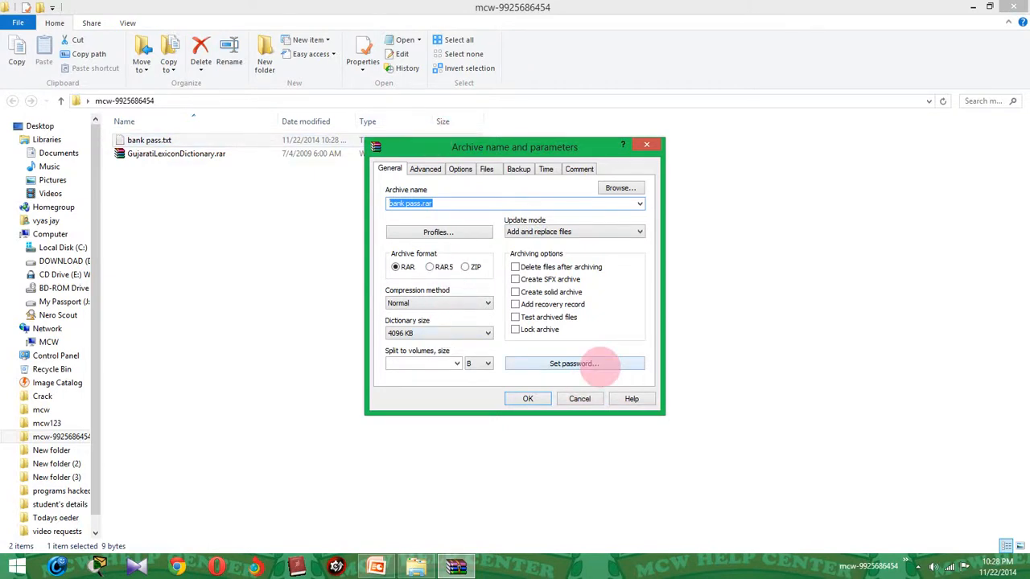
Open Set password and enter the archive password in both password fields.
{"action": "left_click", "coordinate": [597, 363]}
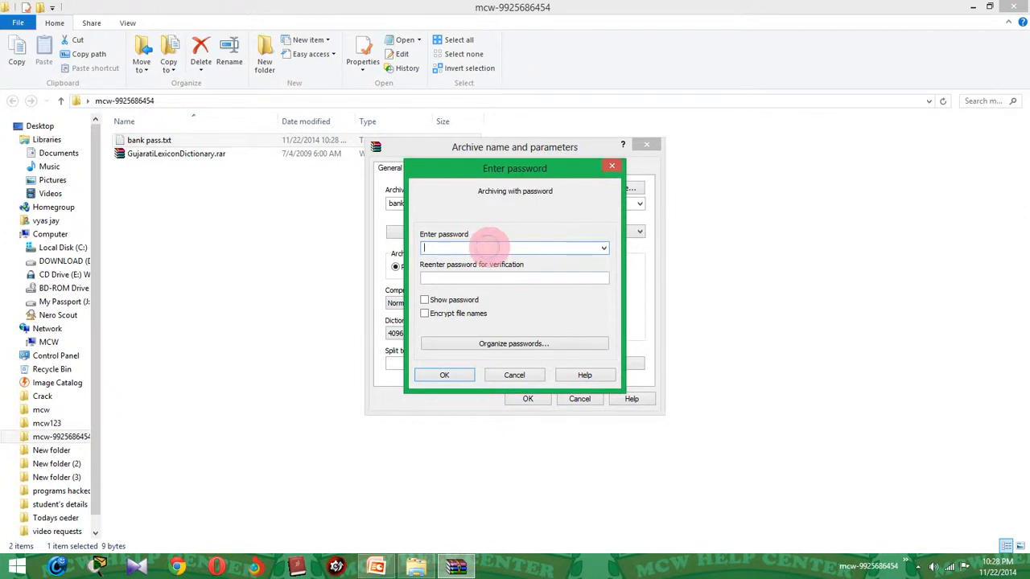
{"action": "type", "text": "*****"}
{"action": "key", "text": "Tab"}
{"action": "type", "text": "*****"}
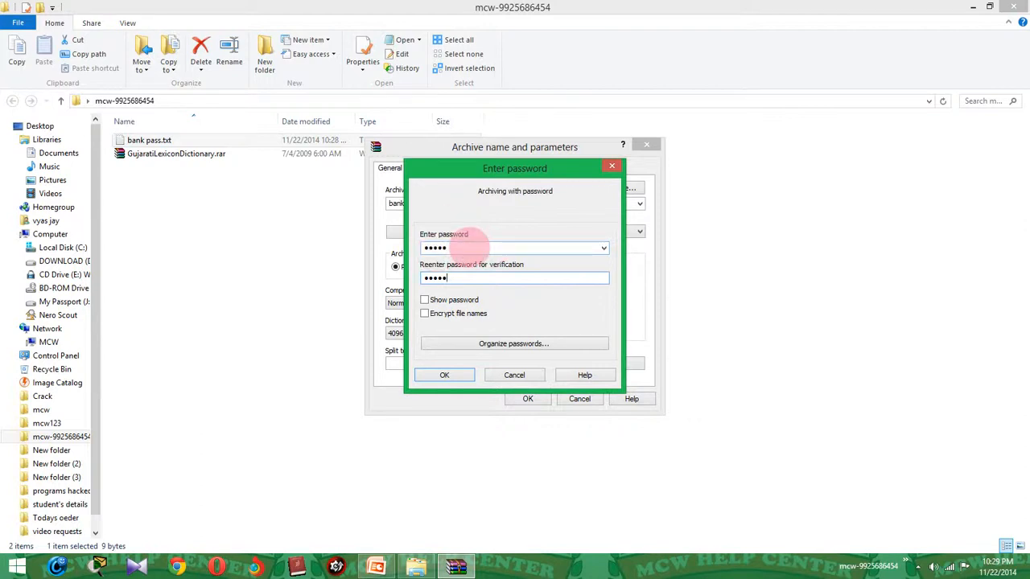
Tick Show password to verify the entered password, then confirm it with OK.
{"action": "double_click", "coordinate": [472, 249]}
{"action": "left_click", "coordinate": [473, 246]}
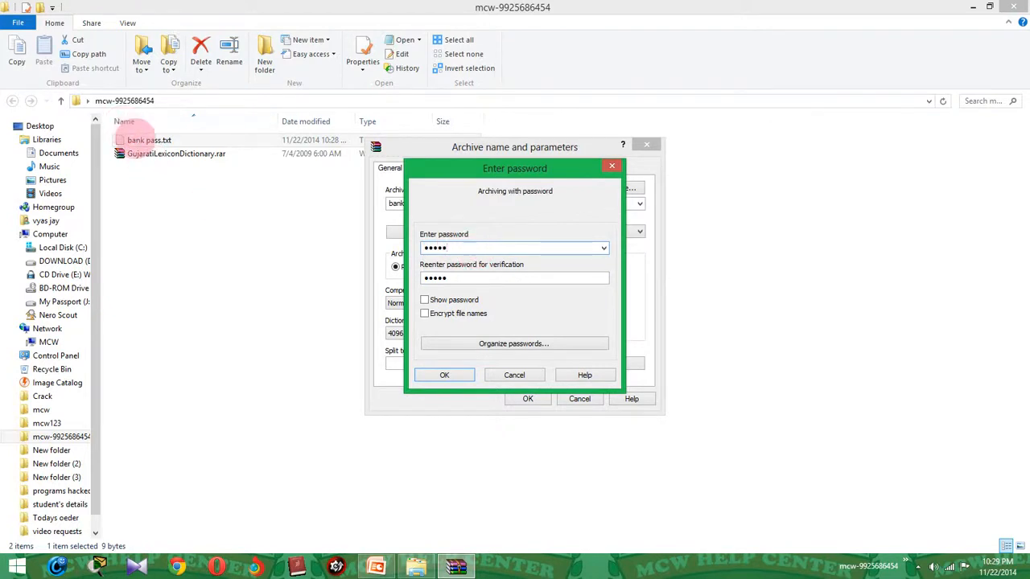
{"action": "left_click", "coordinate": [137, 143]}
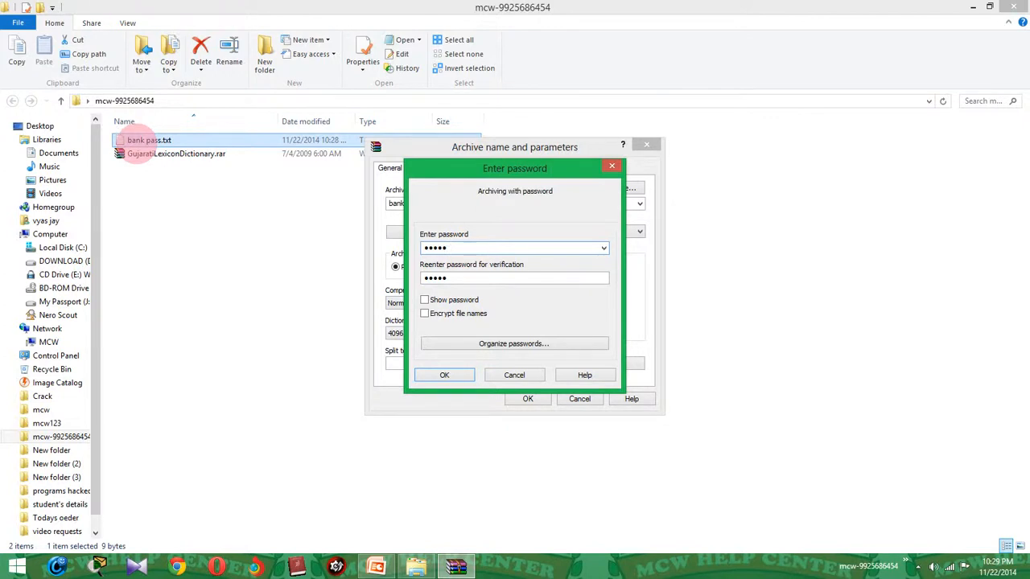
{"action": "left_click", "coordinate": [511, 235]}
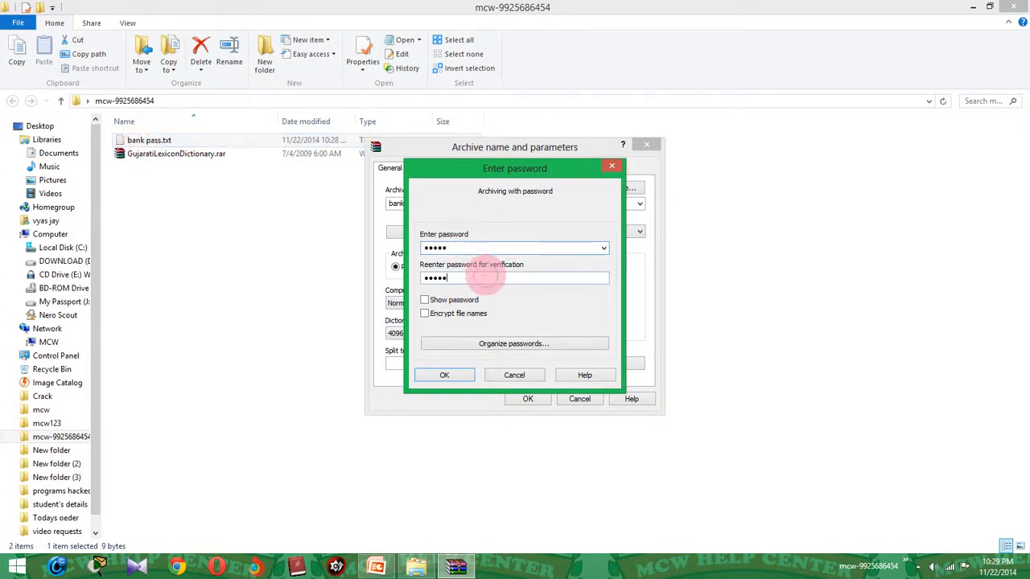
{"action": "left_click", "coordinate": [481, 276]}
{"action": "left_click", "coordinate": [496, 246]}
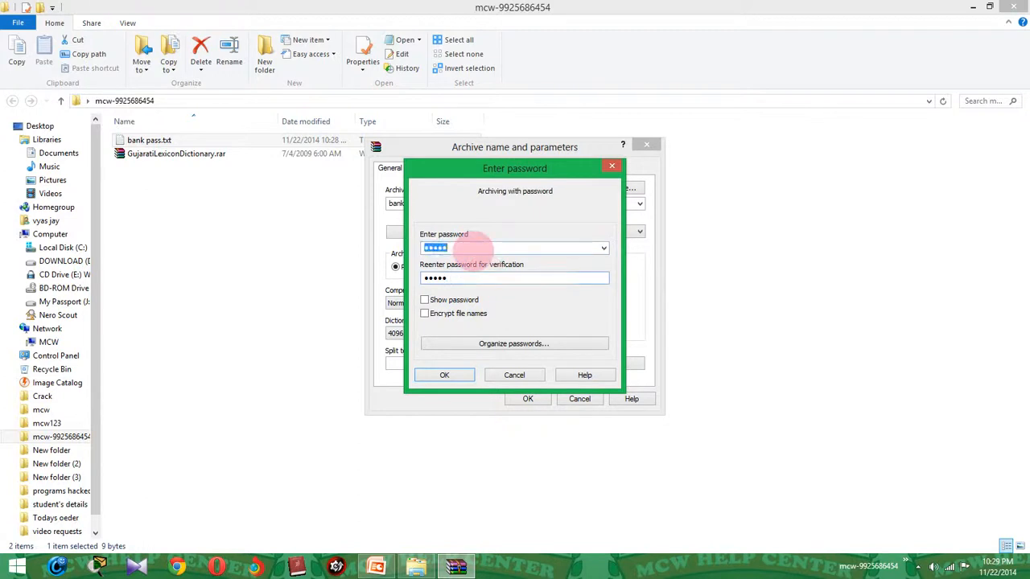
{"action": "left_click", "coordinate": [460, 272]}
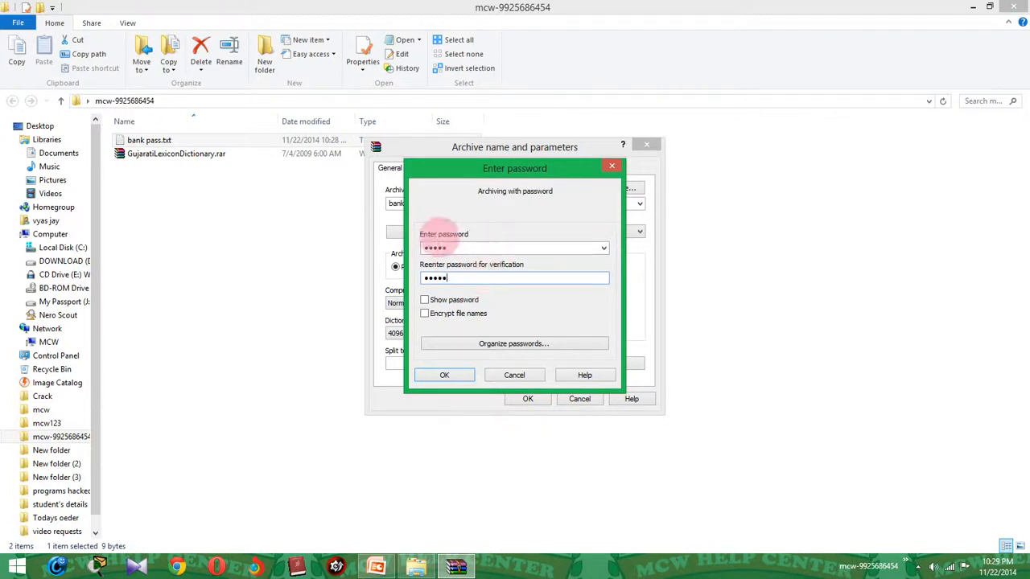
{"action": "left_click", "coordinate": [454, 247]}
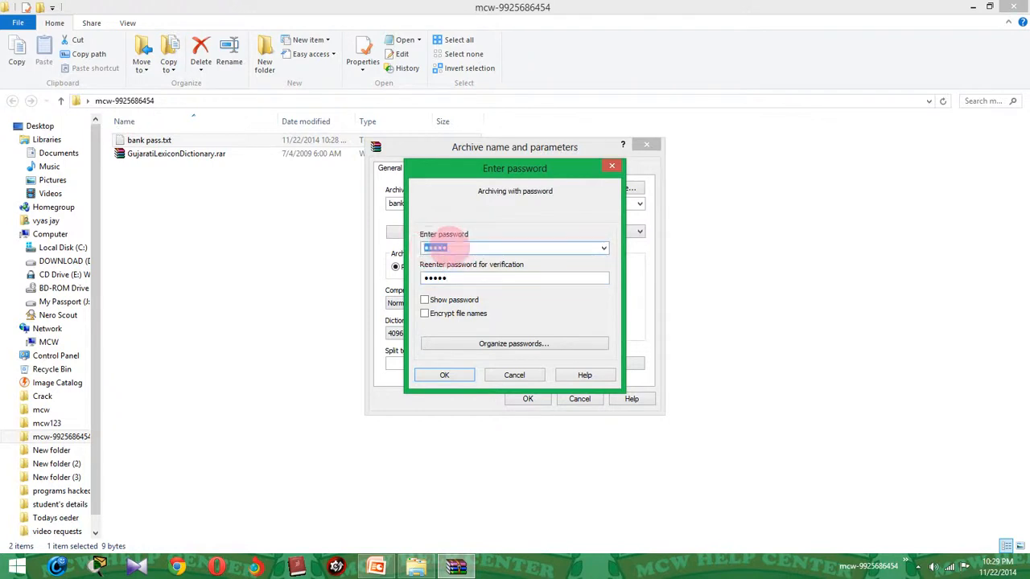
{"action": "left_click", "coordinate": [460, 247]}
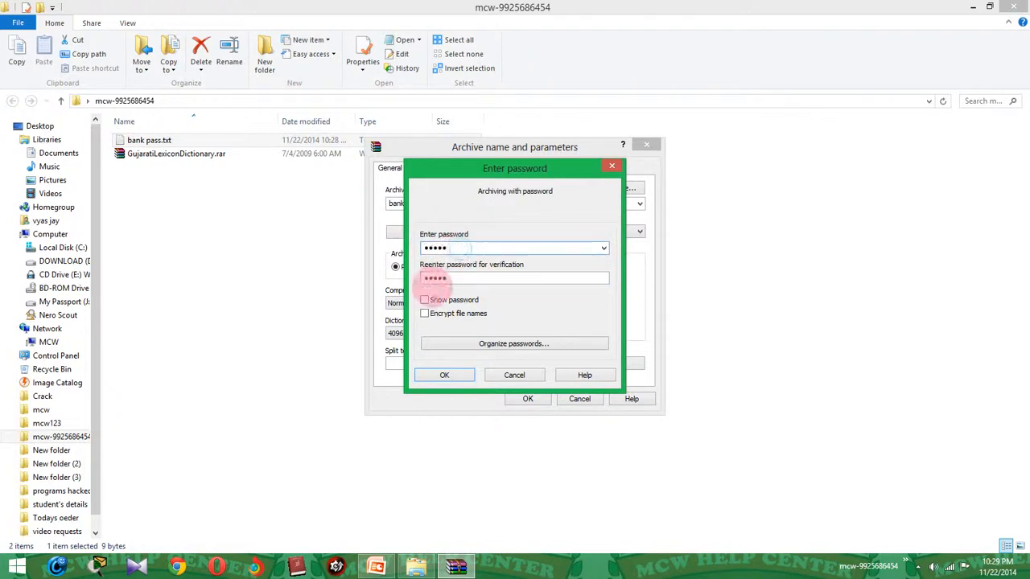
{"action": "left_click", "coordinate": [424, 299]}
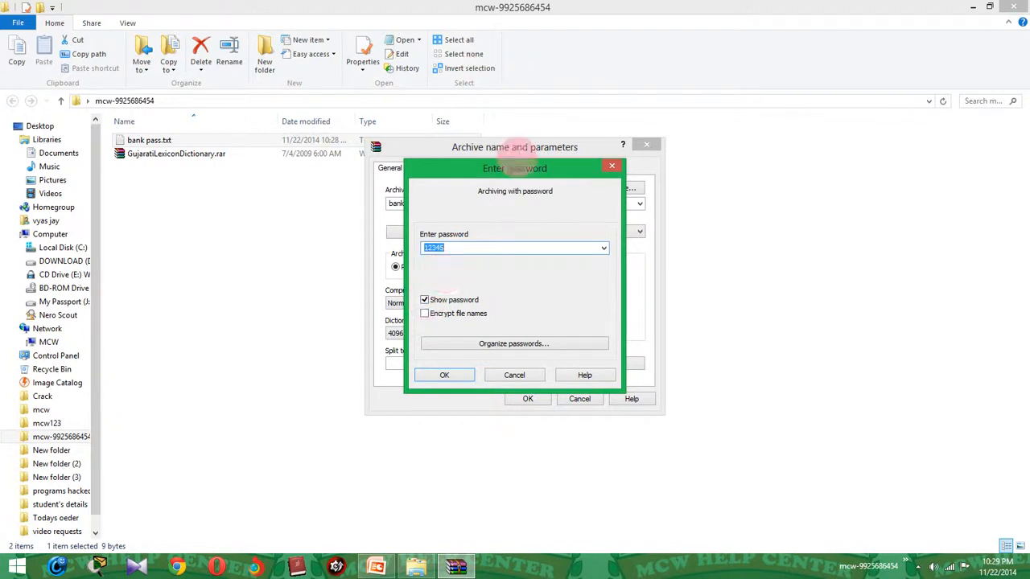
{"action": "left_click", "coordinate": [448, 250]}
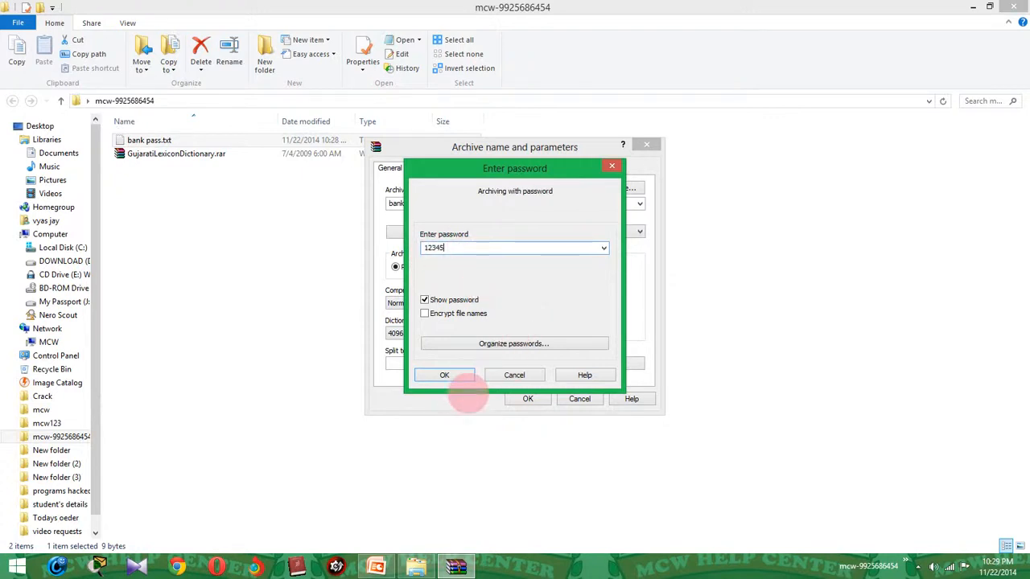
{"action": "left_click", "coordinate": [452, 377]}
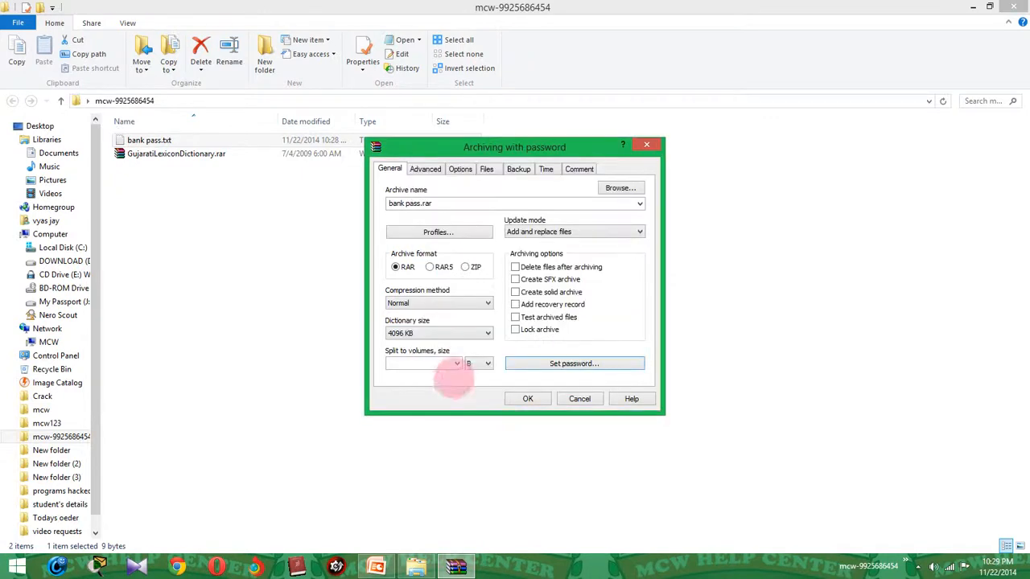
Create bank pass.rar and open it in WinRAR to see the encrypted 9-byte bank pass.txt.
{"action": "left_click", "coordinate": [527, 399]}
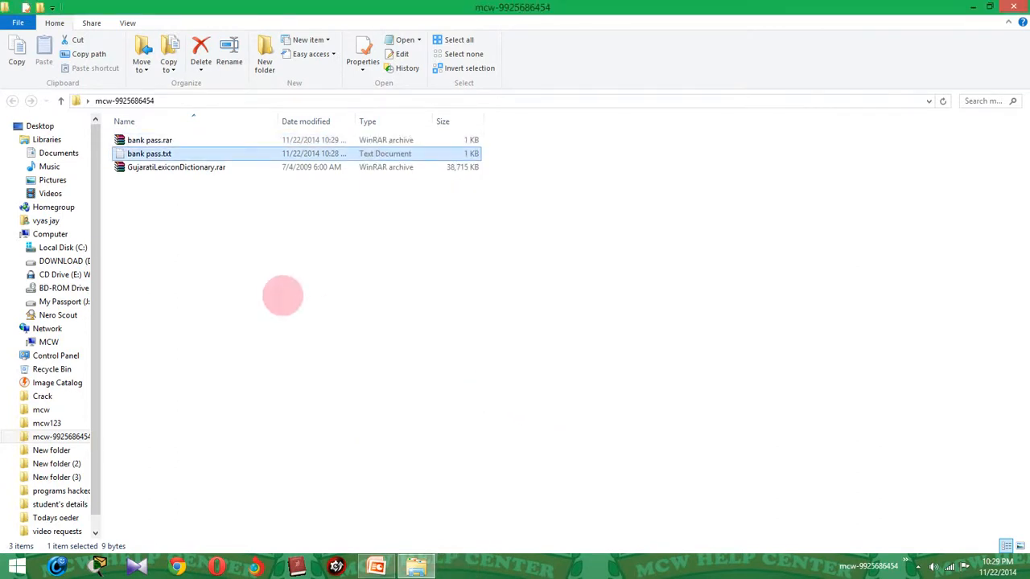
{"action": "left_click", "coordinate": [282, 295]}
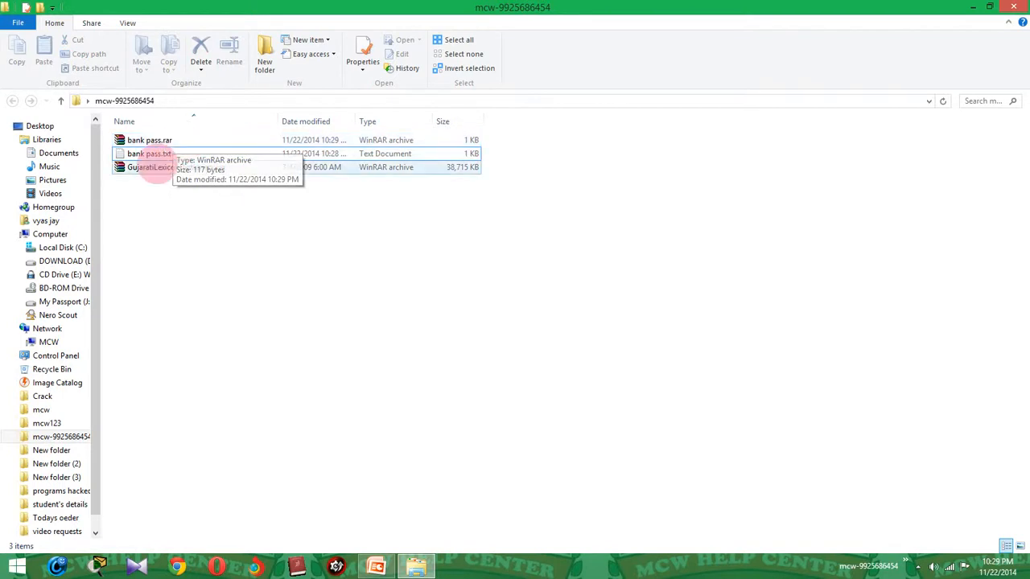
{"action": "left_click", "coordinate": [149, 154]}
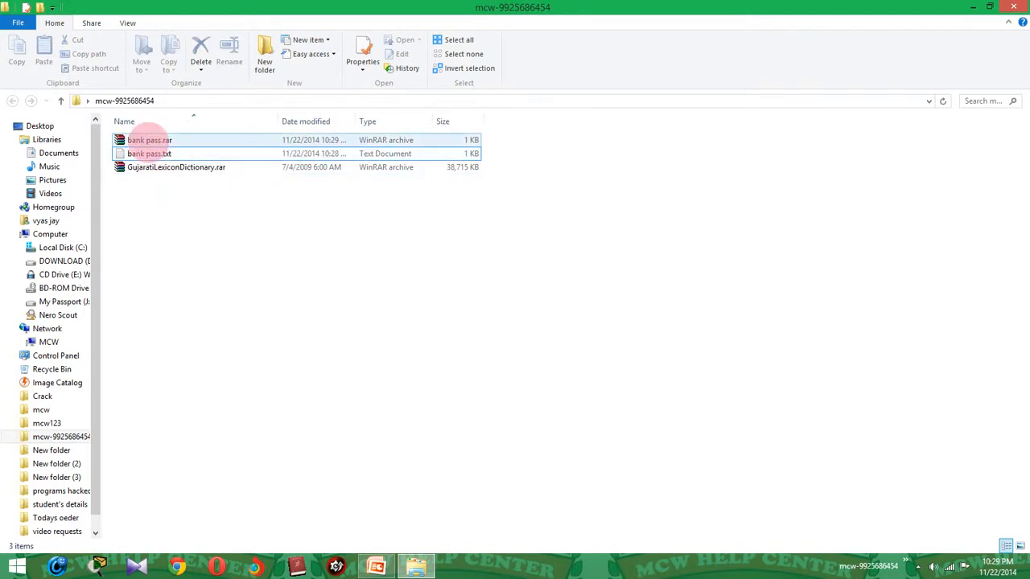
{"action": "double_click", "coordinate": [143, 141]}
{"action": "left_click_drag", "start_coordinate": [145, 93], "coordinate": [433, 80]}
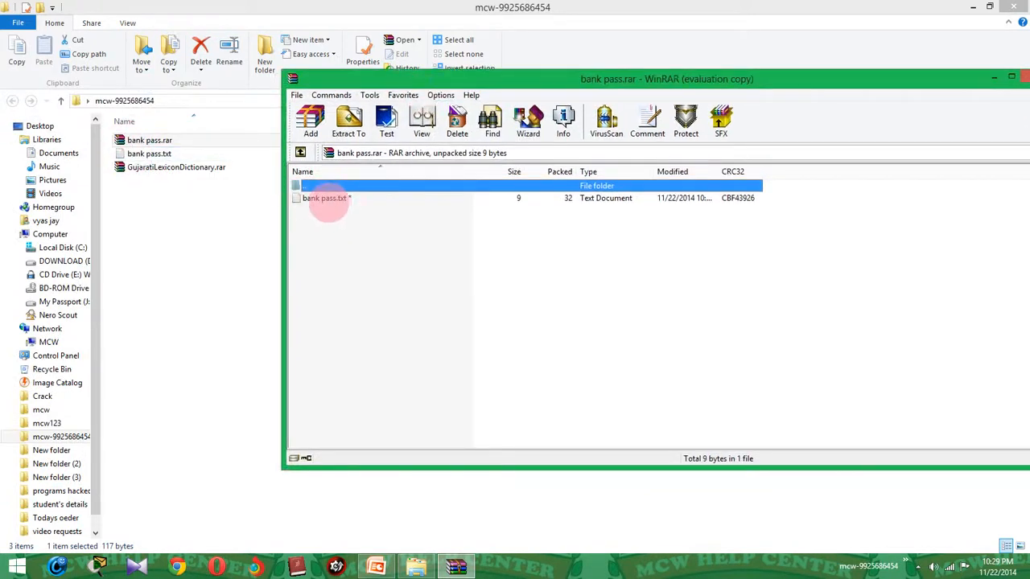
{"action": "double_click", "coordinate": [326, 199]}
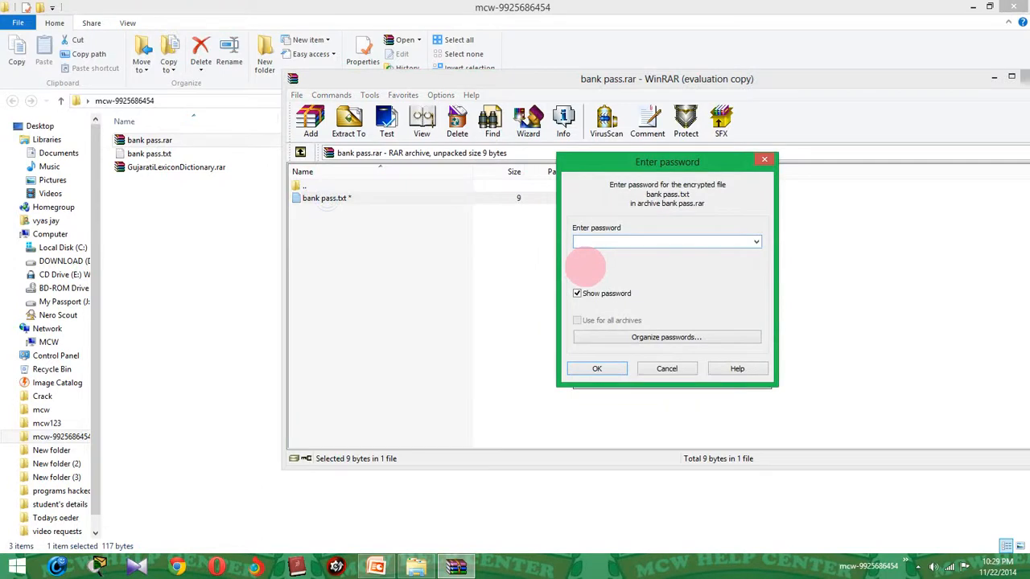
{"action": "type", "text": "00000"}
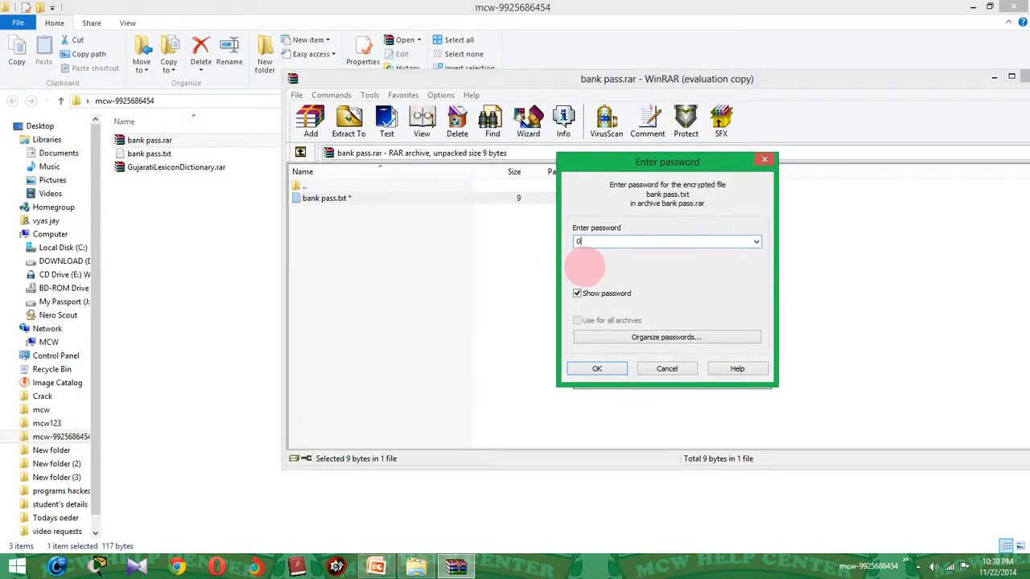
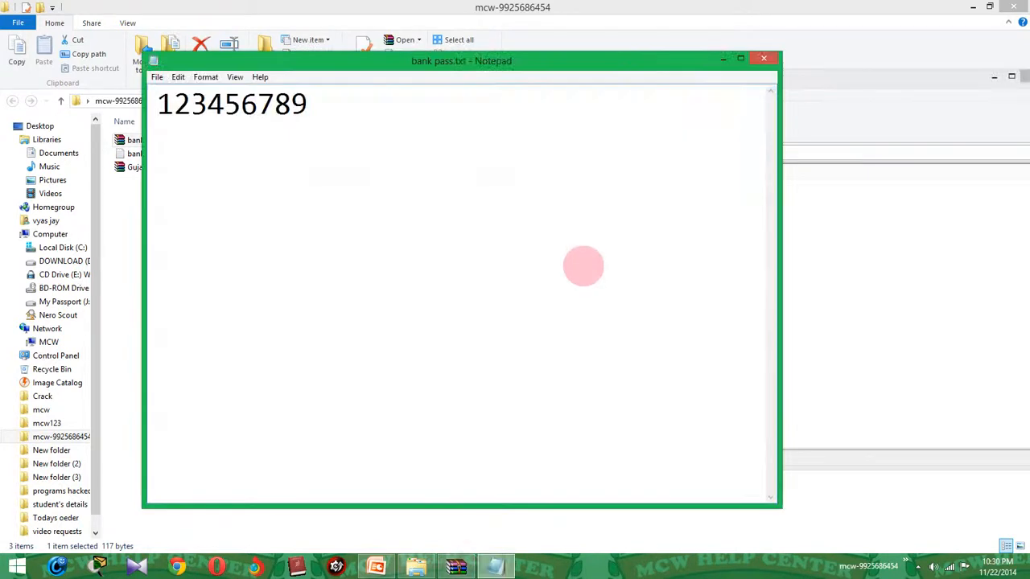
Close the bank pass note, reposition the archive window, and close bank pass.rar in WinRAR.
{"action": "left_click", "coordinate": [763, 58]}
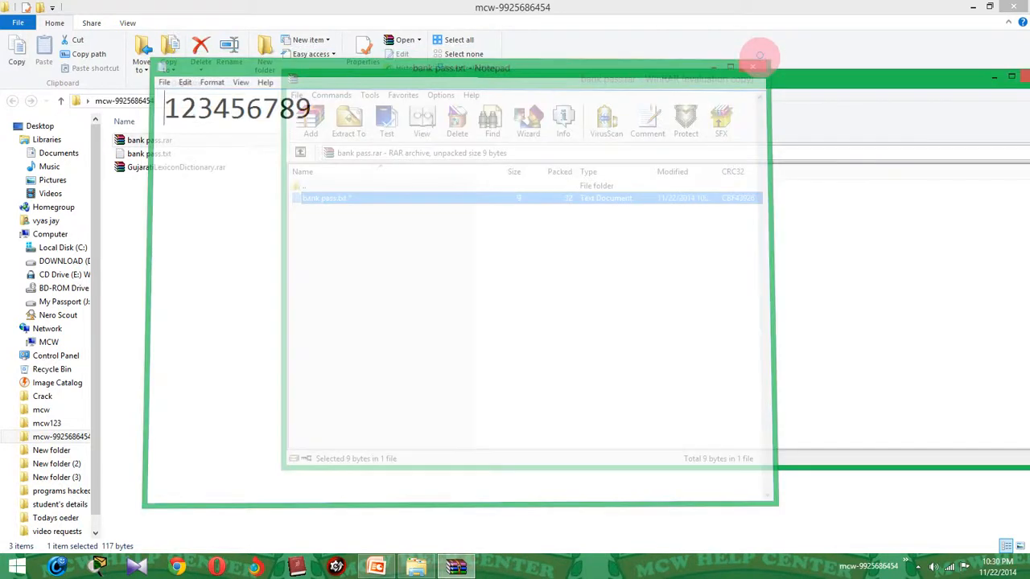
{"action": "left_click_drag", "start_coordinate": [797, 74], "coordinate": [600, 72]}
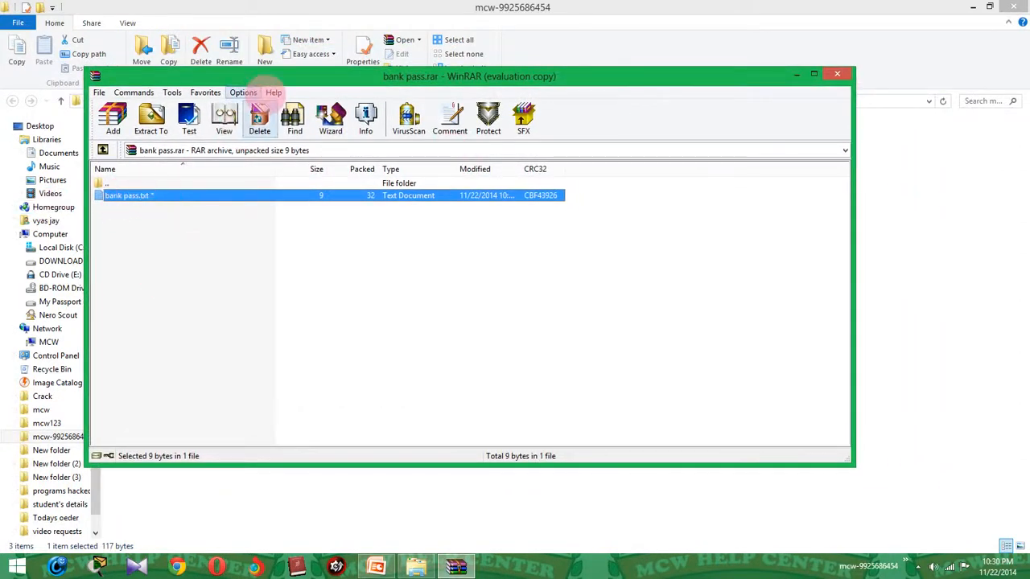
{"action": "left_click_drag", "start_coordinate": [346, 86], "coordinate": [542, 117]}
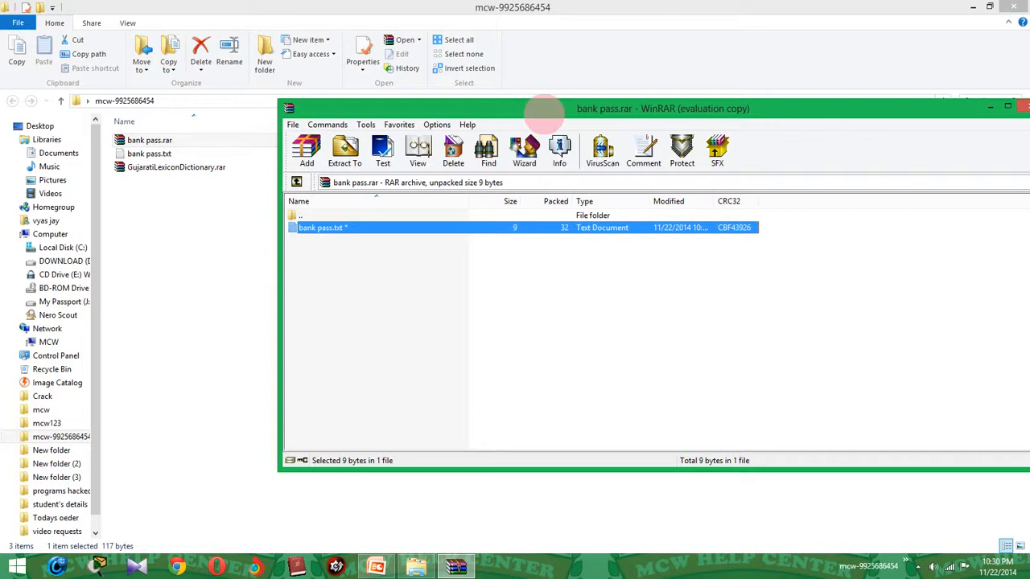
{"action": "left_click_drag", "start_coordinate": [545, 113], "coordinate": [360, 85]}
{"action": "left_click", "coordinate": [861, 88]}
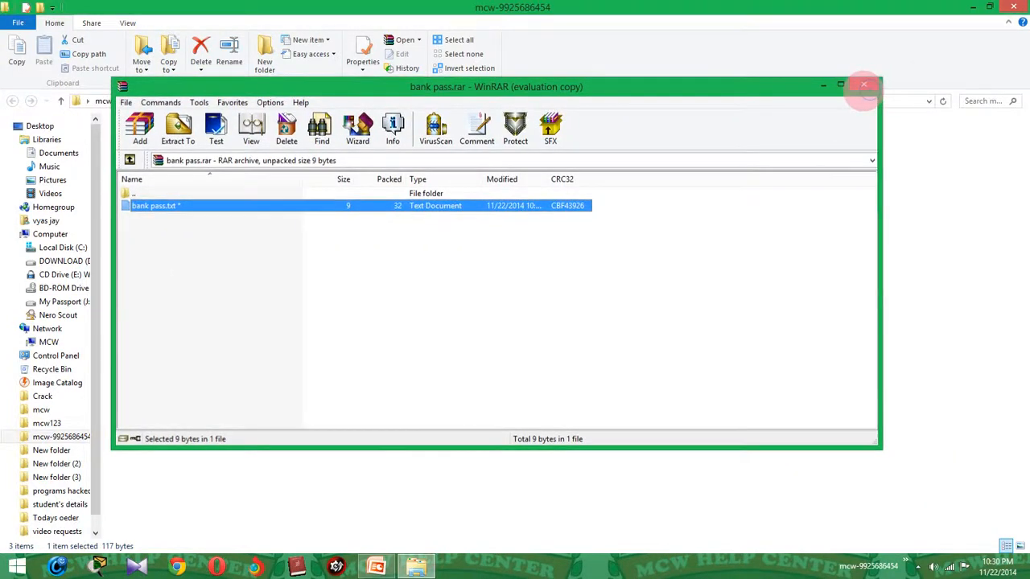
{"action": "double_click", "coordinate": [149, 140]}
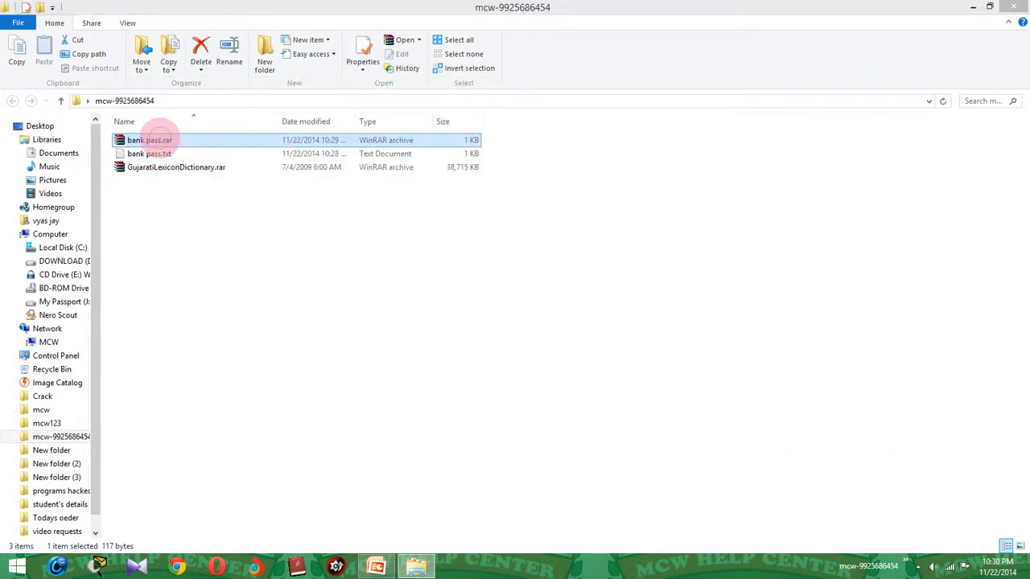
{"action": "left_click_drag", "start_coordinate": [223, 83], "coordinate": [355, 131]}
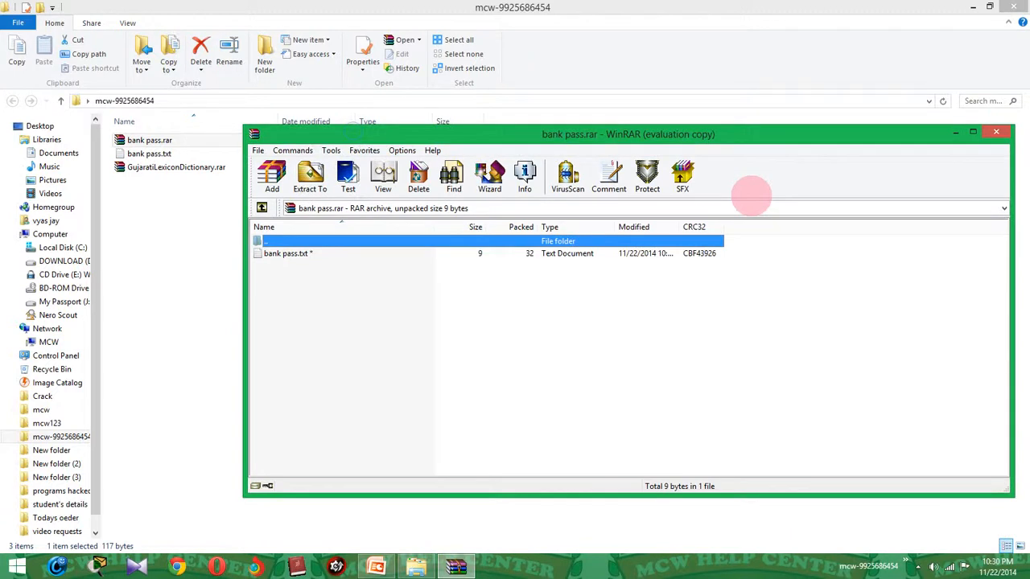
{"action": "left_click_drag", "start_coordinate": [925, 141], "coordinate": [781, 132]}
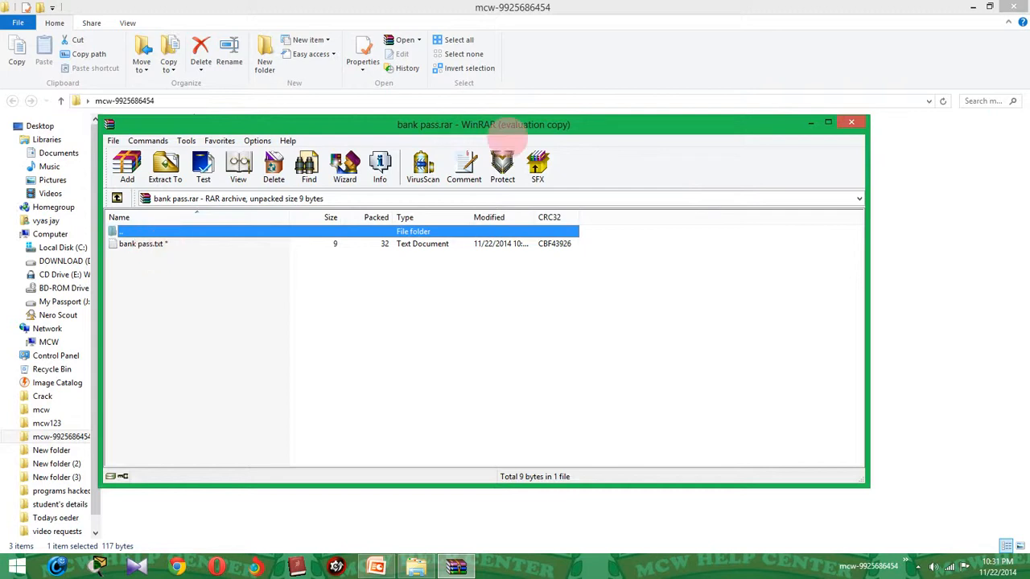
{"action": "left_click", "coordinate": [851, 123]}
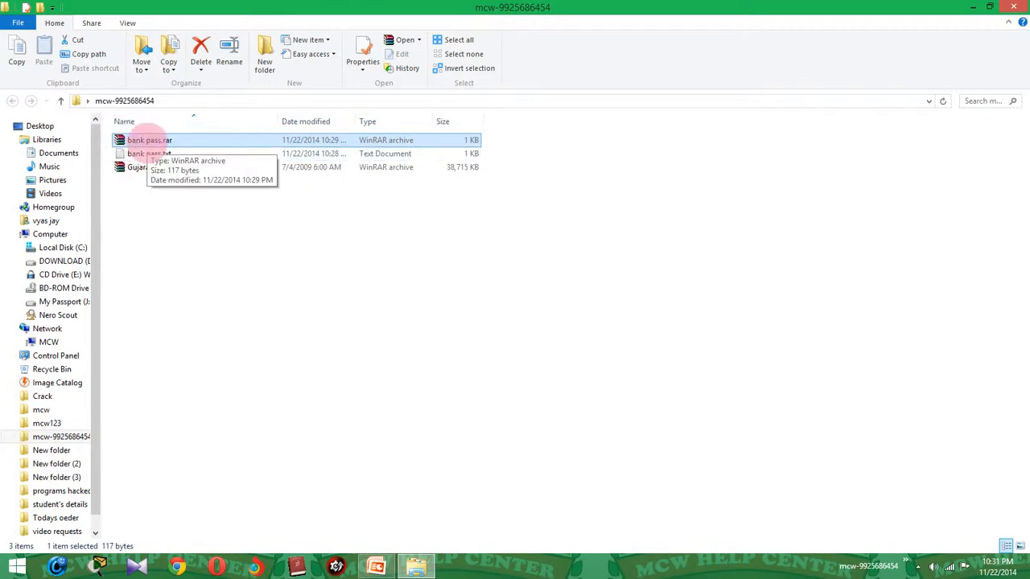
{"action": "double_click", "coordinate": [145, 140]}
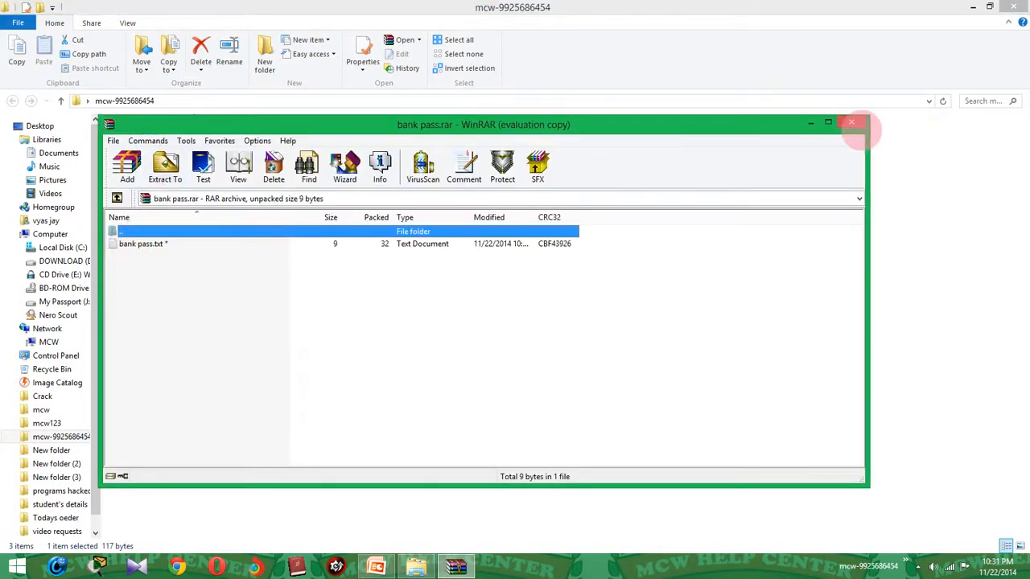
{"action": "left_click", "coordinate": [851, 123]}
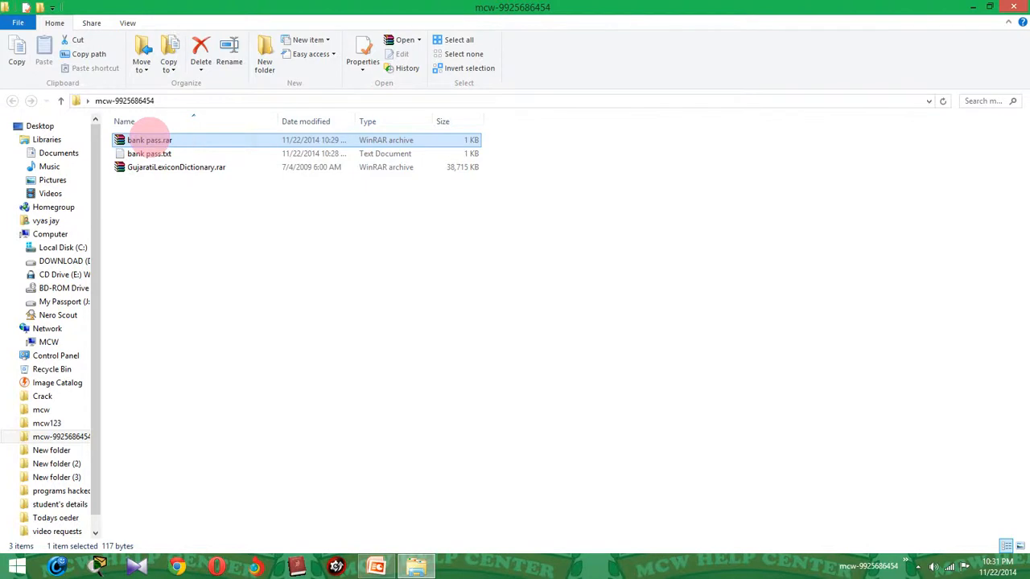
Rename bank pass.rar to nothing.rar and open it in WinRAR.
{"action": "left_click", "coordinate": [150, 138]}
{"action": "key", "text": "BackSpace"}
{"action": "key", "text": "BackSpace"}
{"action": "key", "text": "BackSpace"}
{"action": "key", "text": "BackSpace"}
{"action": "key", "text": "BackSpace"}
{"action": "key", "text": "BackSpace"}
{"action": "key", "text": "BackSpace"}
{"action": "key", "text": "BackSpace"}
{"action": "key", "text": "BackSpace"}
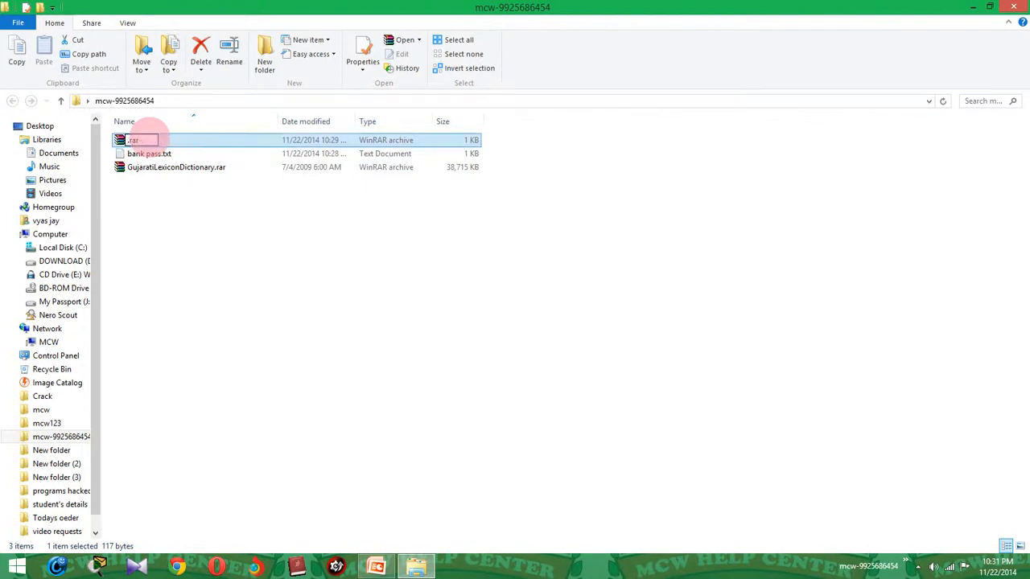
{"action": "type", "text": "nothing"}
{"action": "key", "text": "Return"}
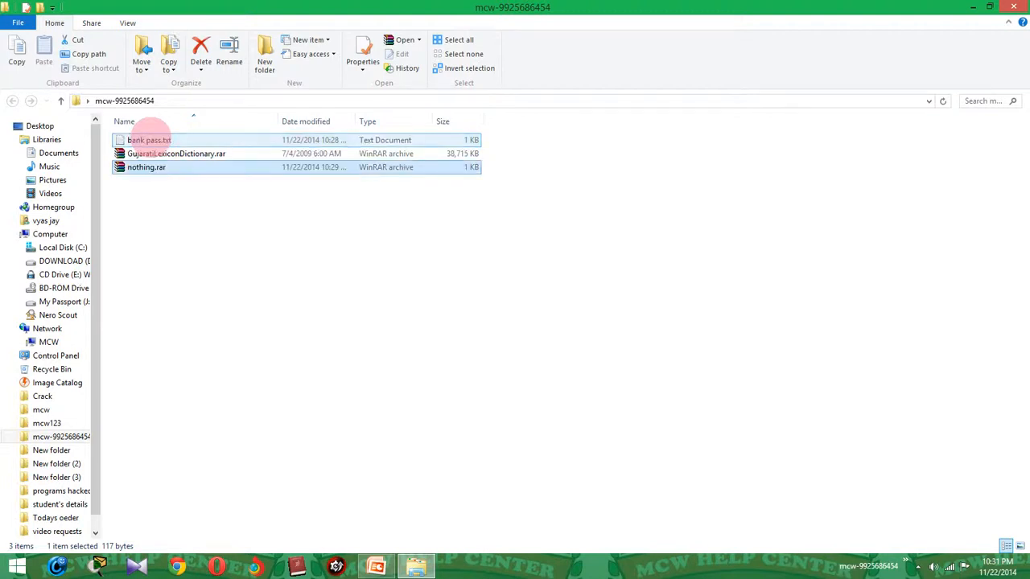
{"action": "key", "text": "Return"}
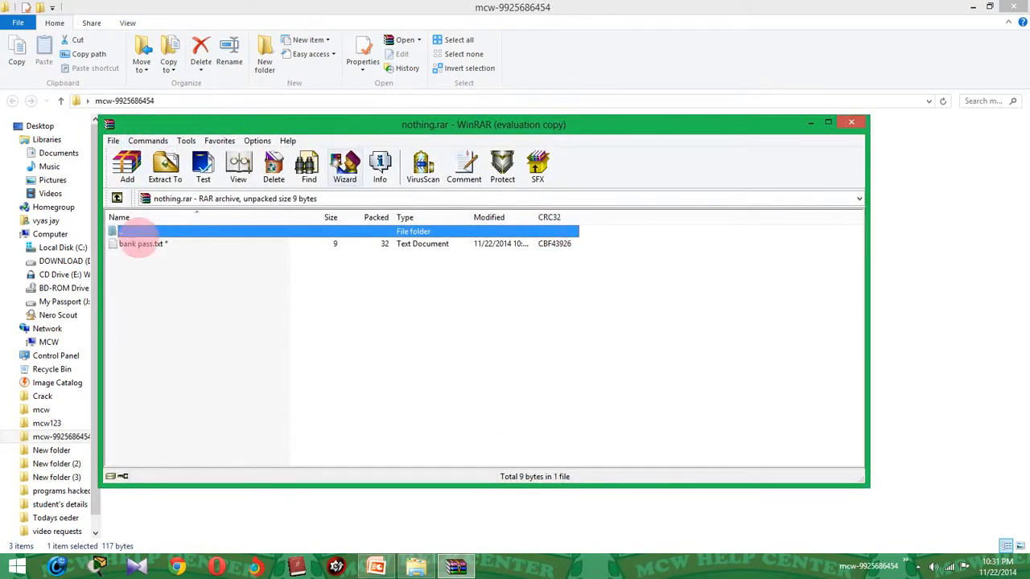
Try opening bank pass.txt inside nothing.rar, cancel the password prompt, and close WinRAR.
{"action": "double_click", "coordinate": [152, 245]}
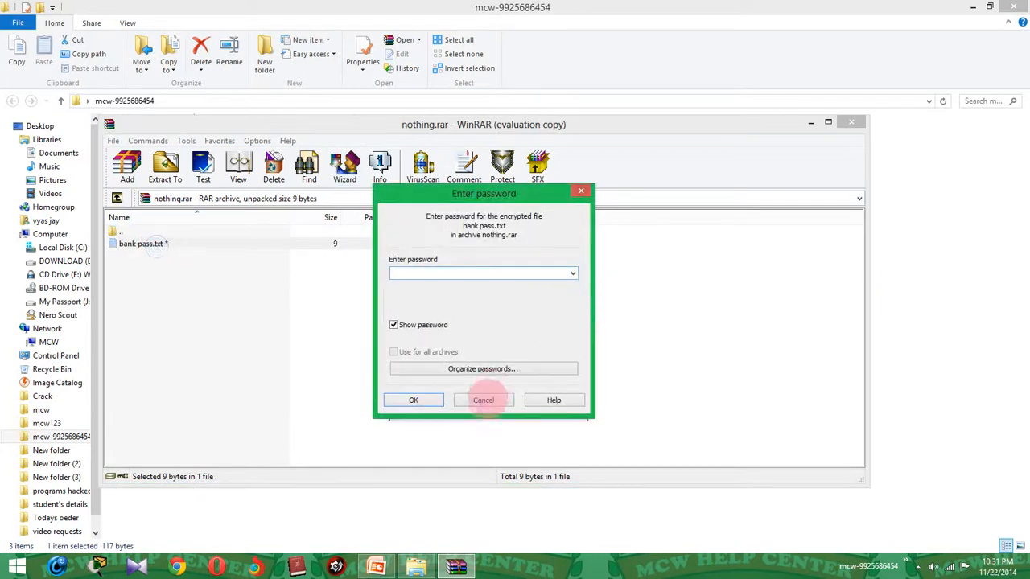
{"action": "left_click", "coordinate": [485, 400]}
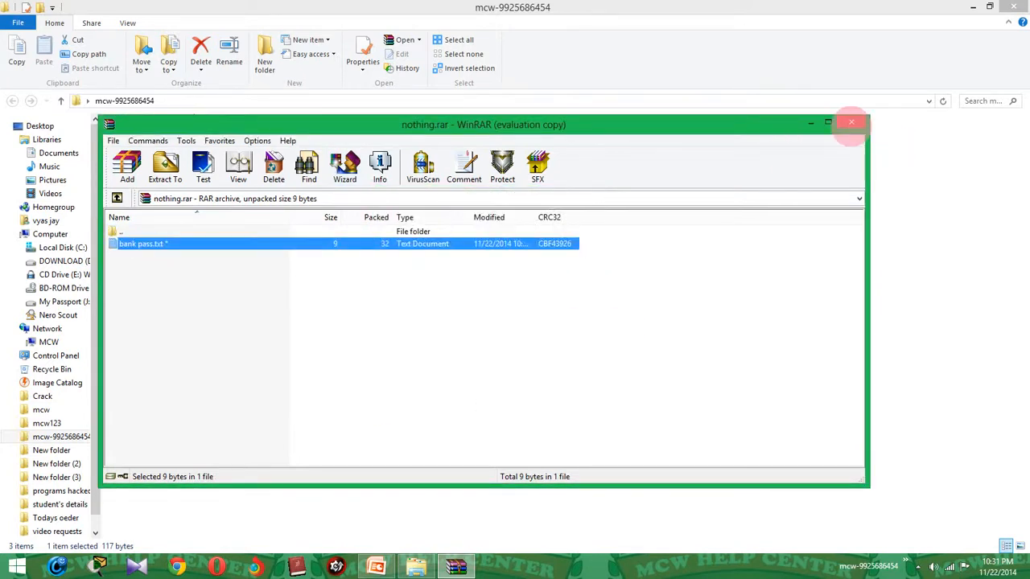
{"action": "left_click", "coordinate": [851, 122]}
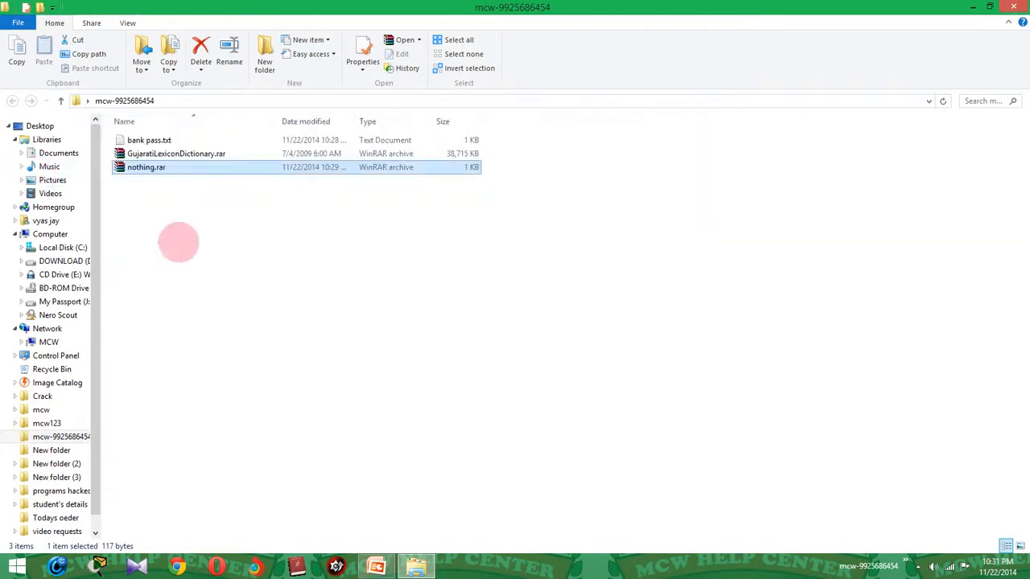
{"action": "left_click", "coordinate": [206, 246]}
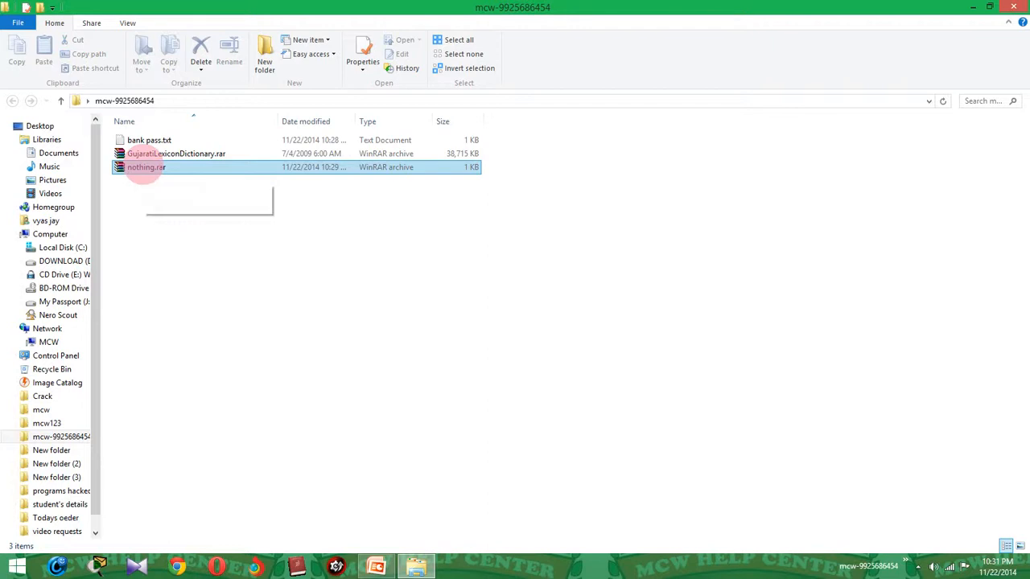
Delete nothing.rar from the folder.
{"action": "left_click", "coordinate": [172, 292]}
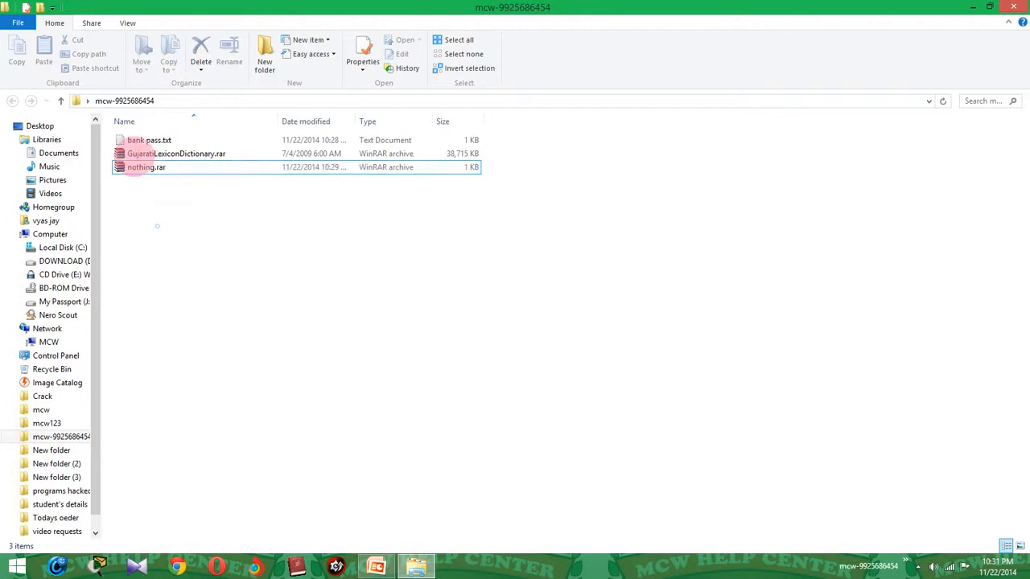
{"action": "left_click", "coordinate": [146, 171]}
{"action": "key", "text": "Delete"}
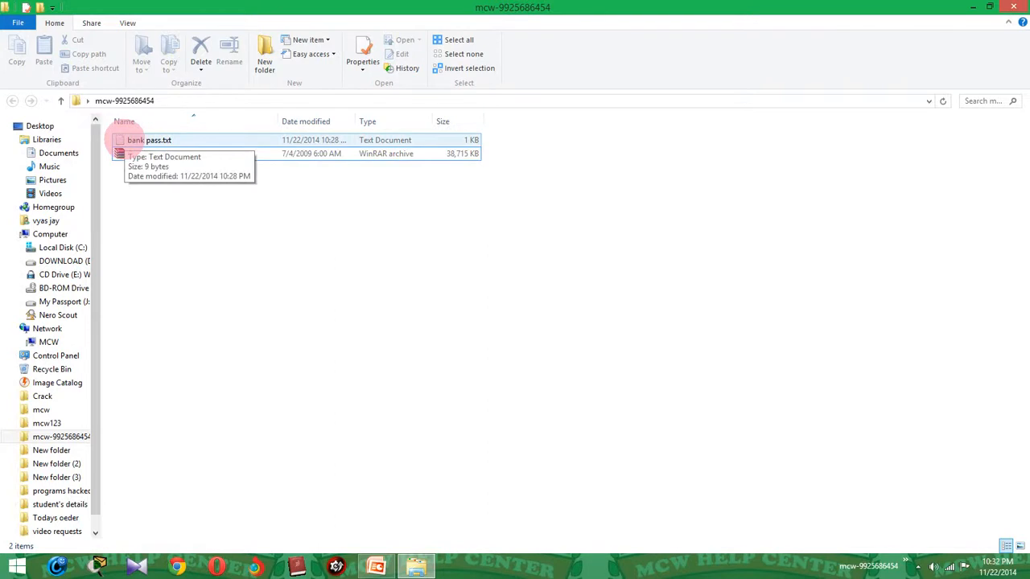
Add bank pass.txt to bank pass.rar with a password and encrypted file names.
{"action": "right_click", "coordinate": [125, 139]}
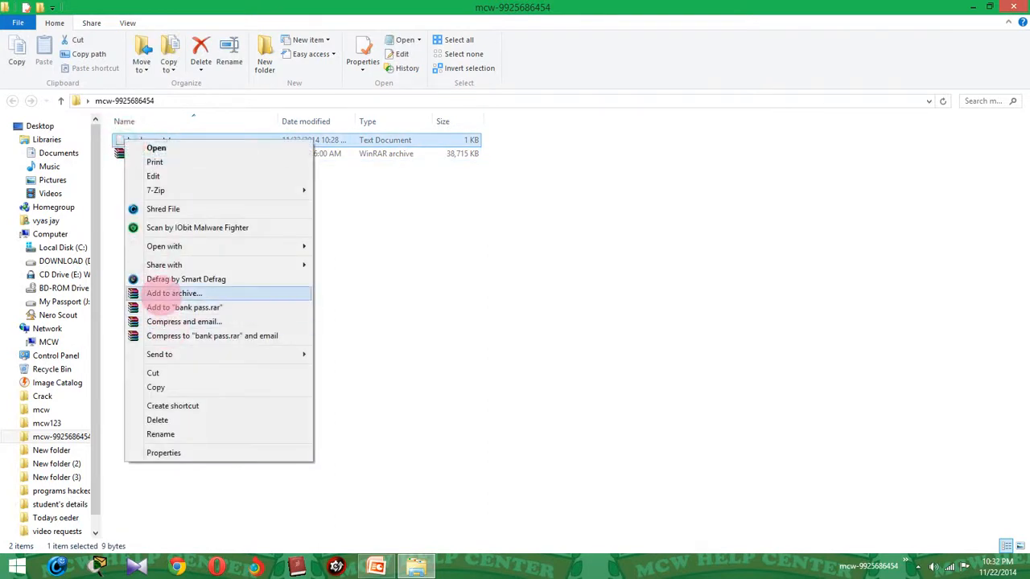
{"action": "left_click", "coordinate": [165, 293]}
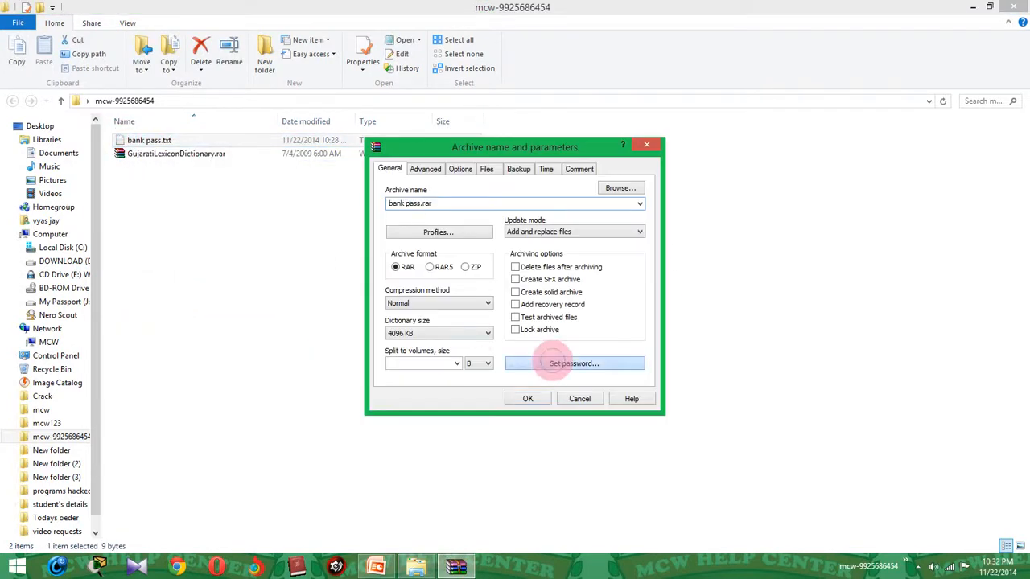
{"action": "left_click", "coordinate": [552, 362]}
{"action": "type", "text": "12345"}
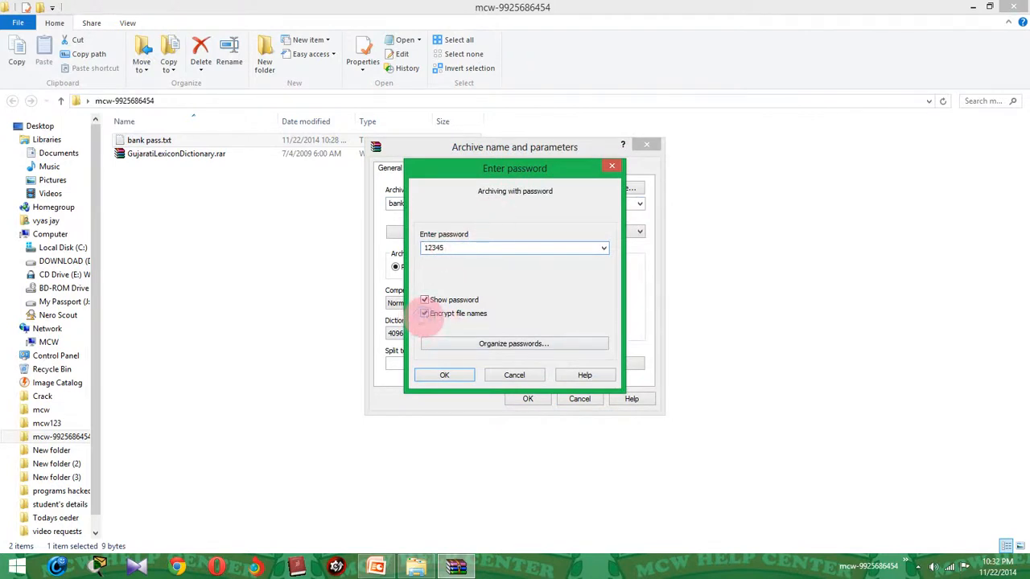
{"action": "left_click", "coordinate": [424, 313]}
{"action": "left_click", "coordinate": [452, 375]}
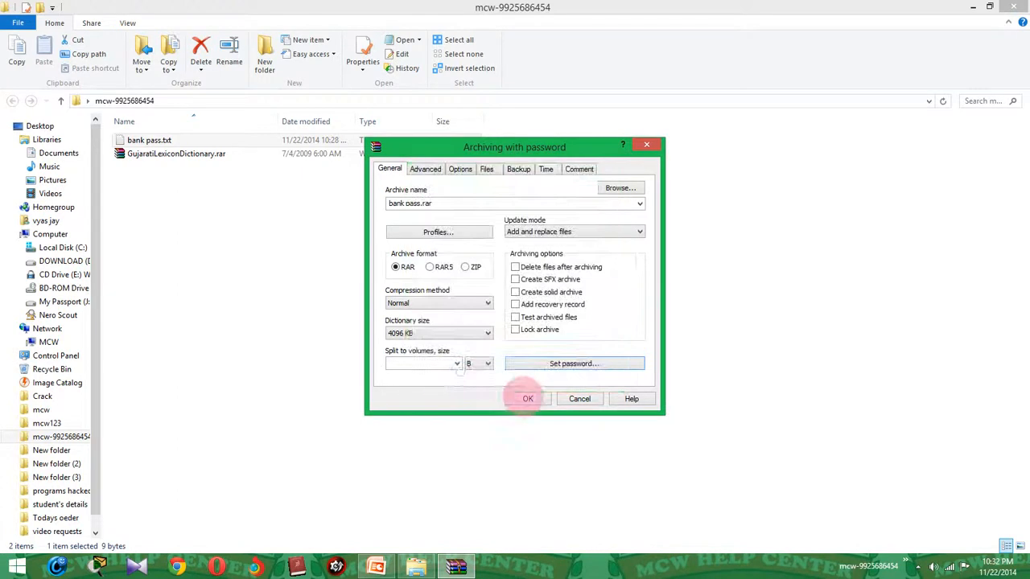
{"action": "left_click", "coordinate": [527, 398]}
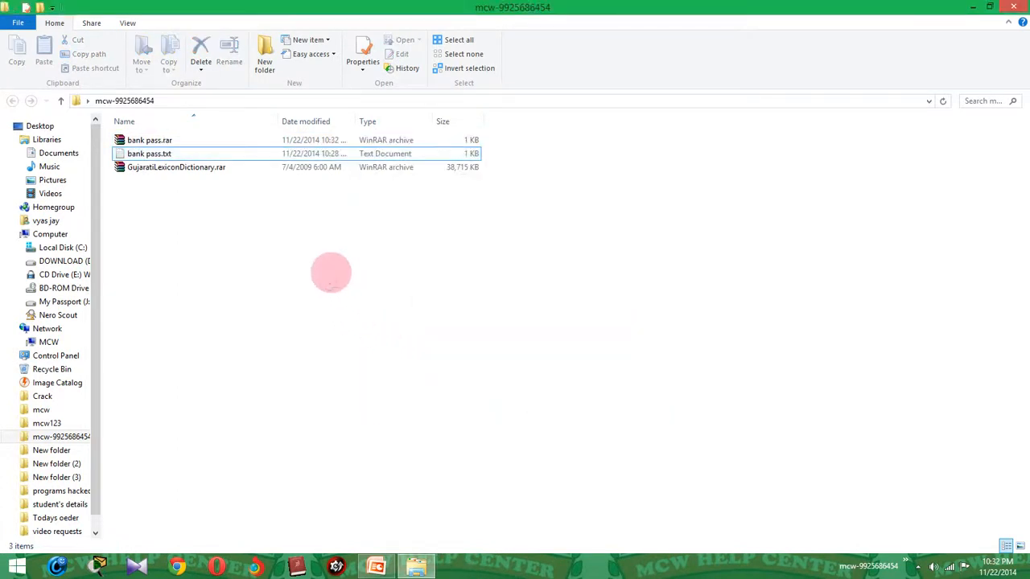
Rename the new encrypted bank pass.rar to nothing.rar.
{"action": "left_click", "coordinate": [148, 138], "text": "ctrl"}
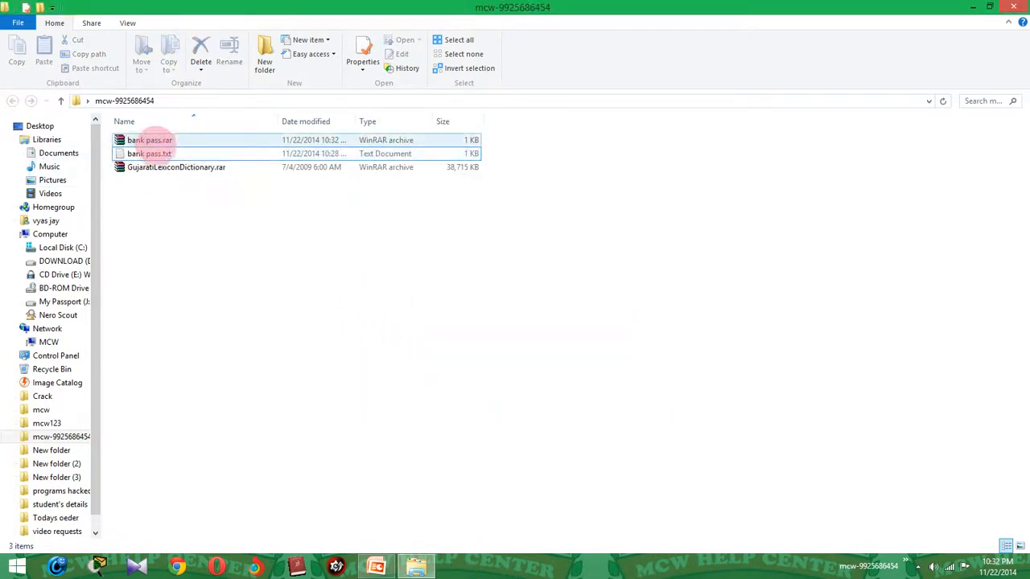
{"action": "left_click", "coordinate": [150, 139]}
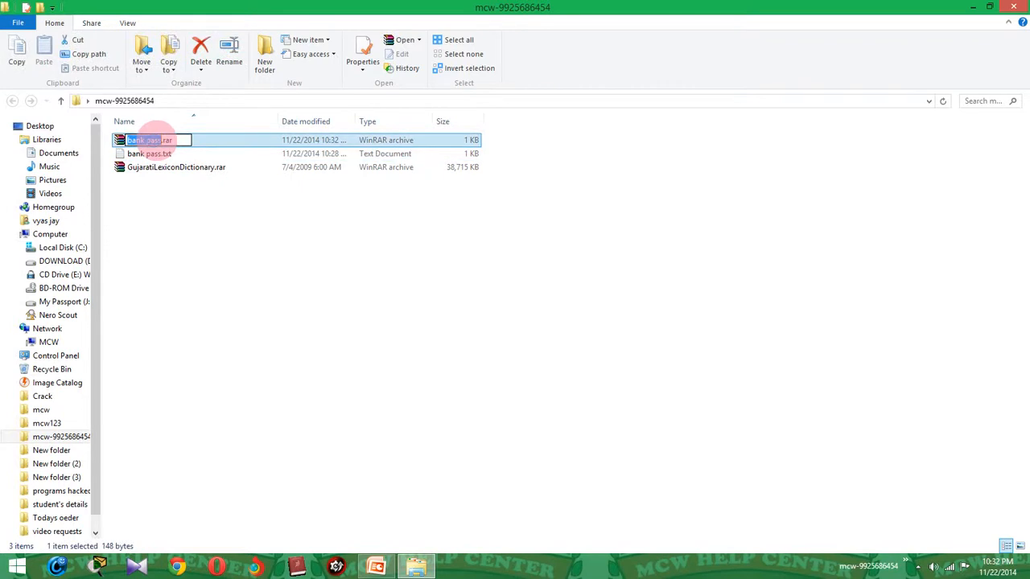
{"action": "type", "text": "nothing"}
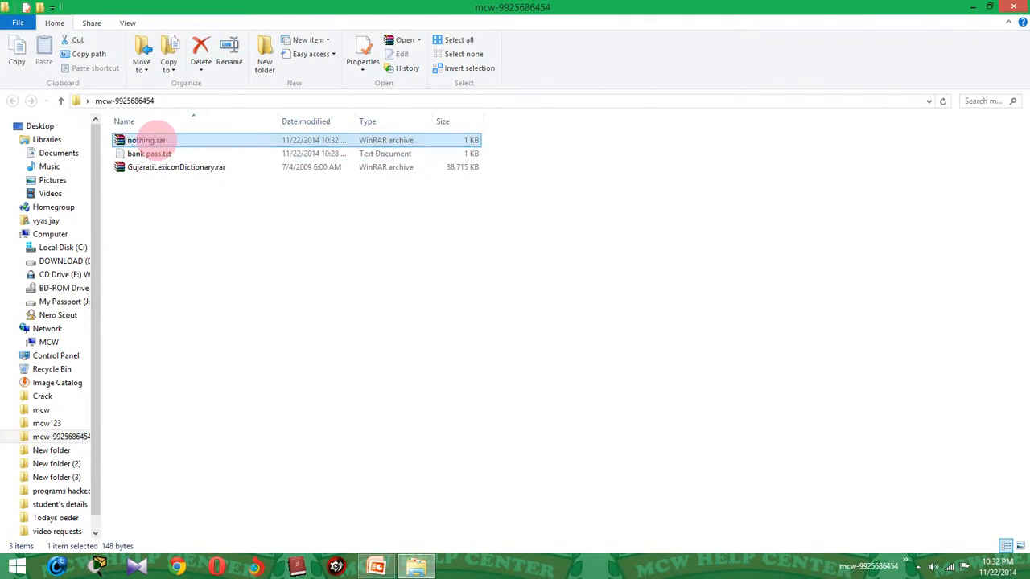
{"action": "left_click", "coordinate": [172, 255]}
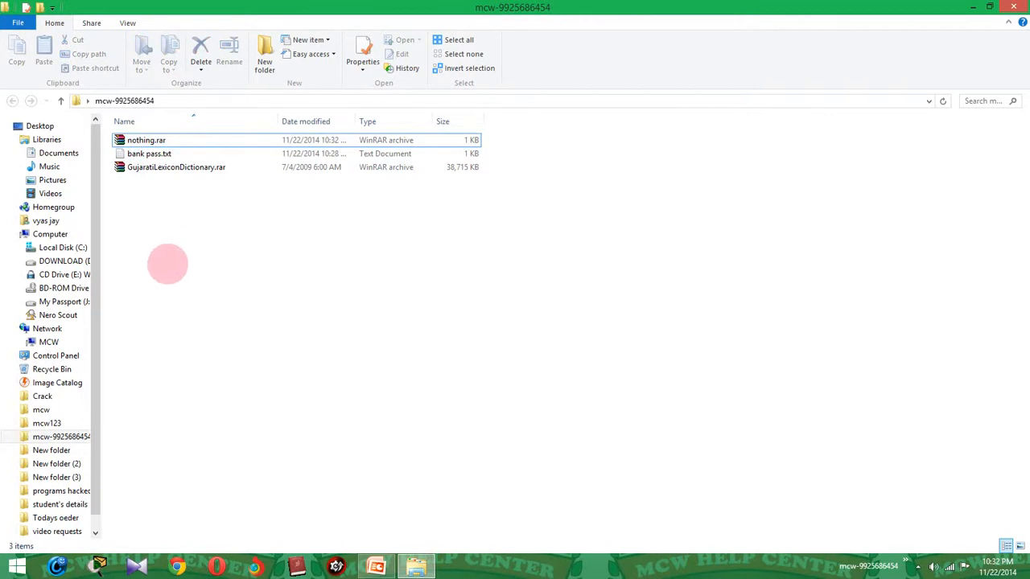
{"action": "left_click", "coordinate": [135, 139]}
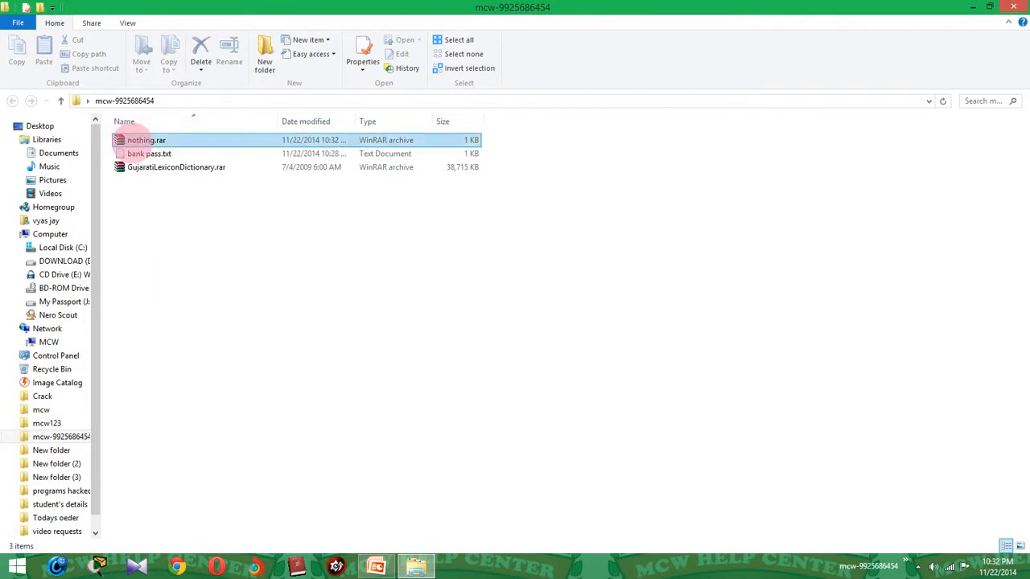
Cancel the password prompt for nothing.rar, then permanently delete it with Shift+Delete.
{"action": "double_click", "coordinate": [135, 140]}
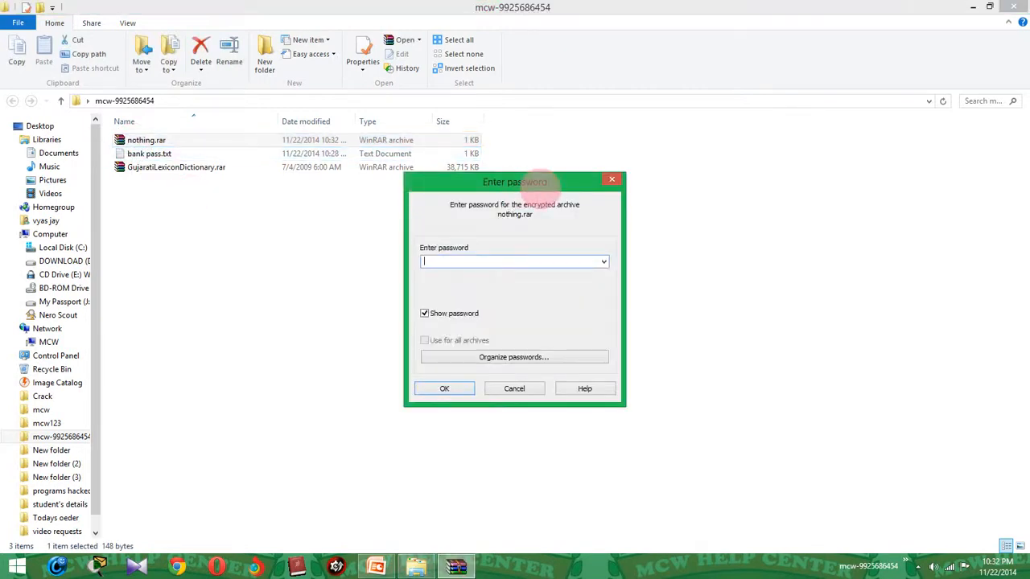
{"action": "left_click_drag", "start_coordinate": [531, 182], "coordinate": [585, 180]}
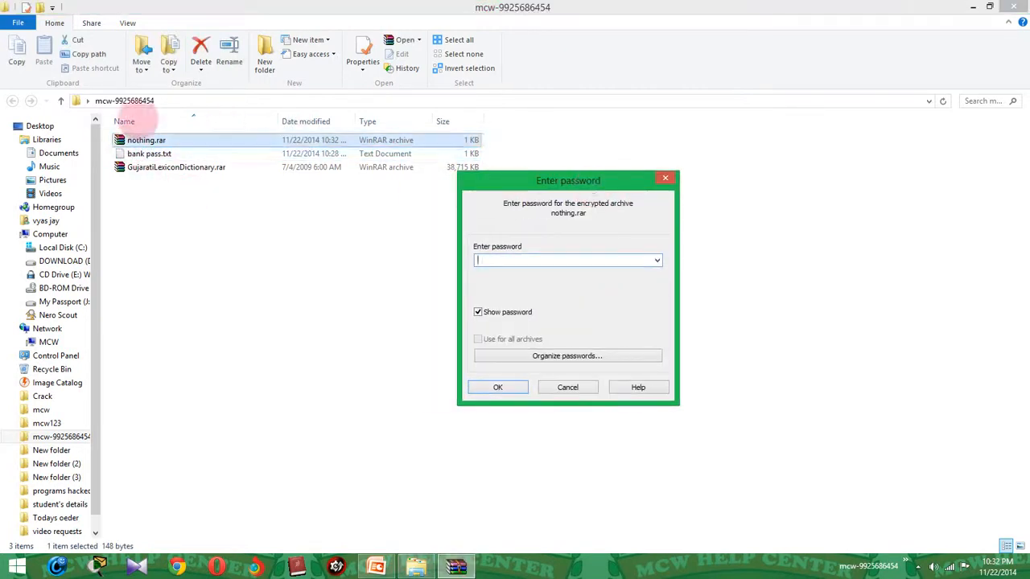
{"action": "left_click", "coordinate": [147, 139]}
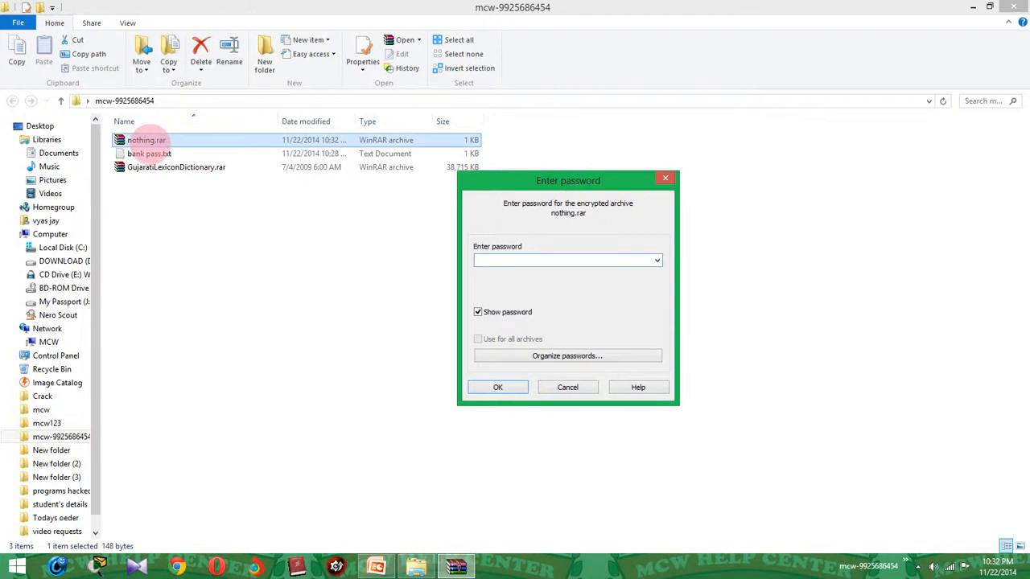
{"action": "left_click", "coordinate": [148, 152]}
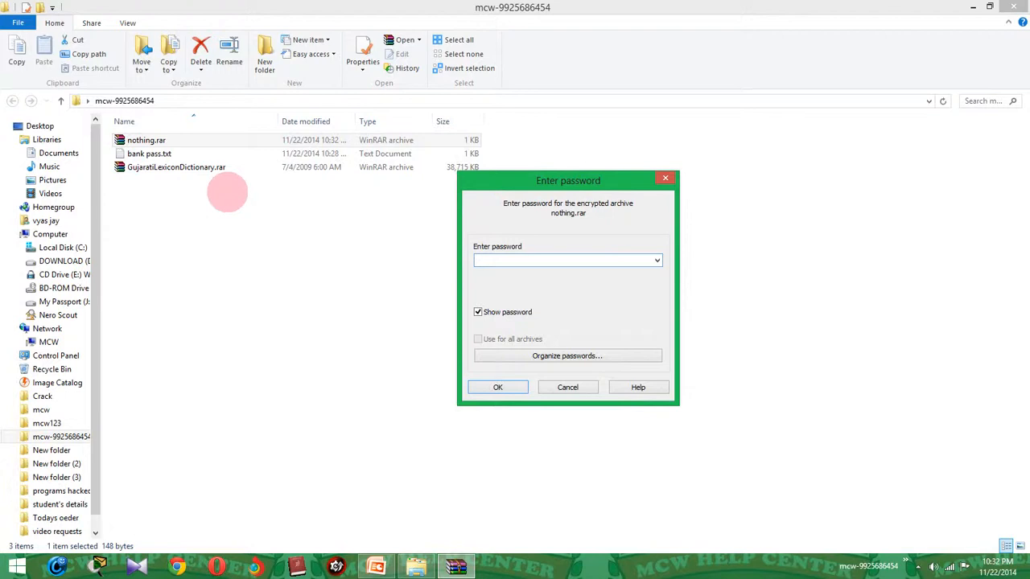
{"action": "left_click", "coordinate": [567, 386]}
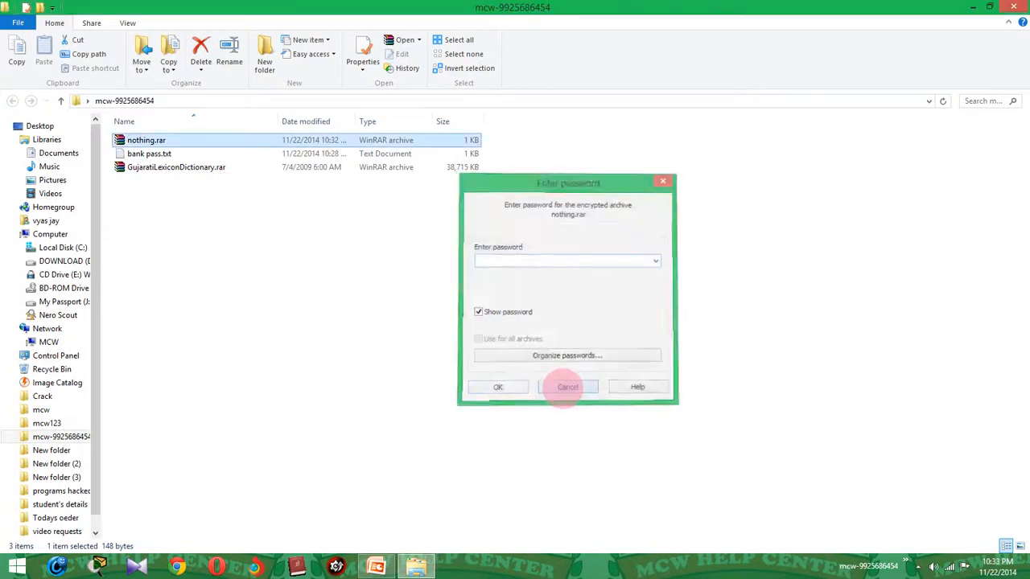
{"action": "key", "text": "shift+Delete"}
{"action": "key", "text": "Return"}
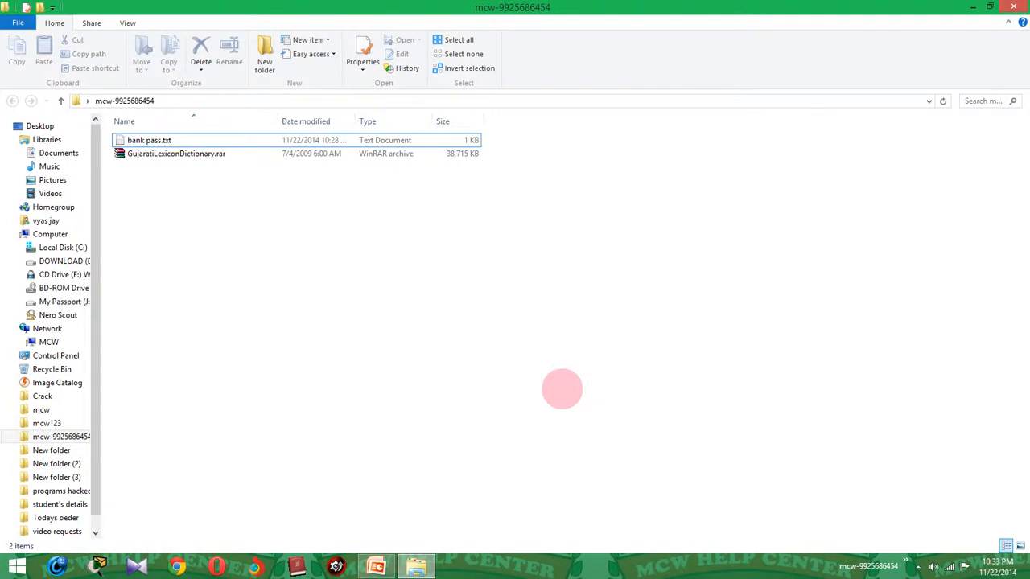
Pack bank pass.txt into bank pass.rar with default Add to archive settings.
{"action": "left_click", "coordinate": [143, 142]}
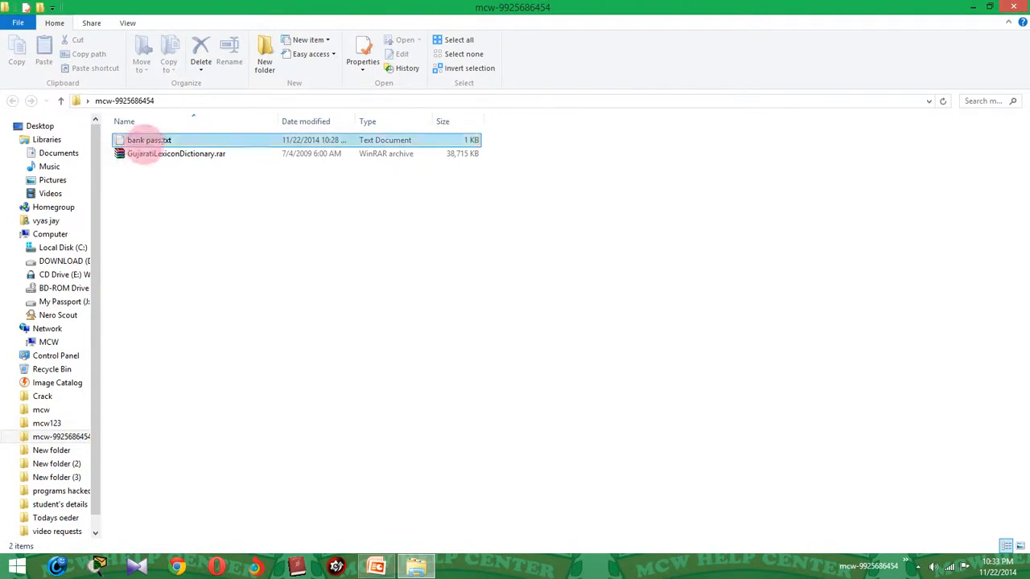
{"action": "right_click", "coordinate": [145, 142]}
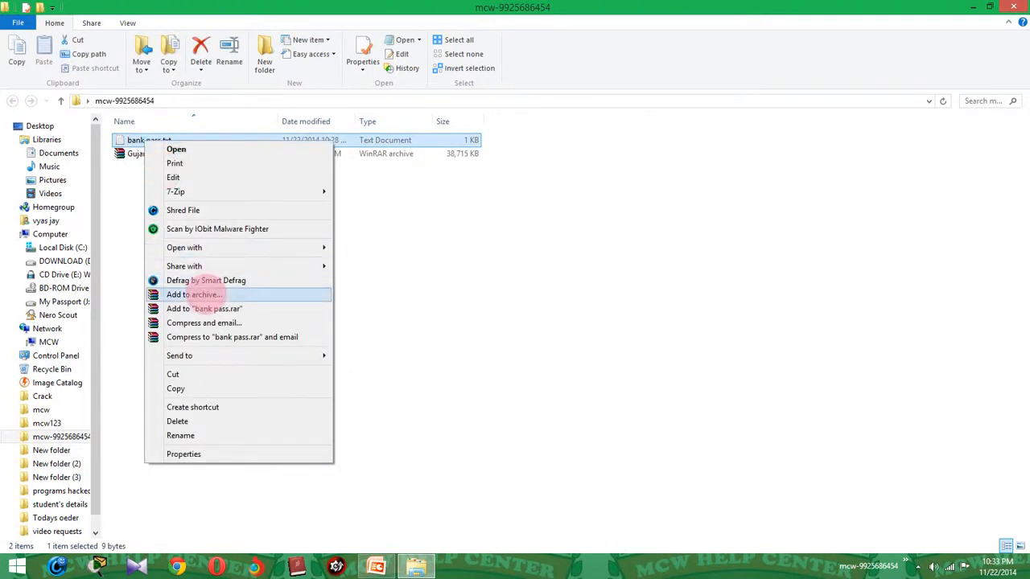
{"action": "left_click", "coordinate": [201, 294]}
{"action": "left_click", "coordinate": [525, 394]}
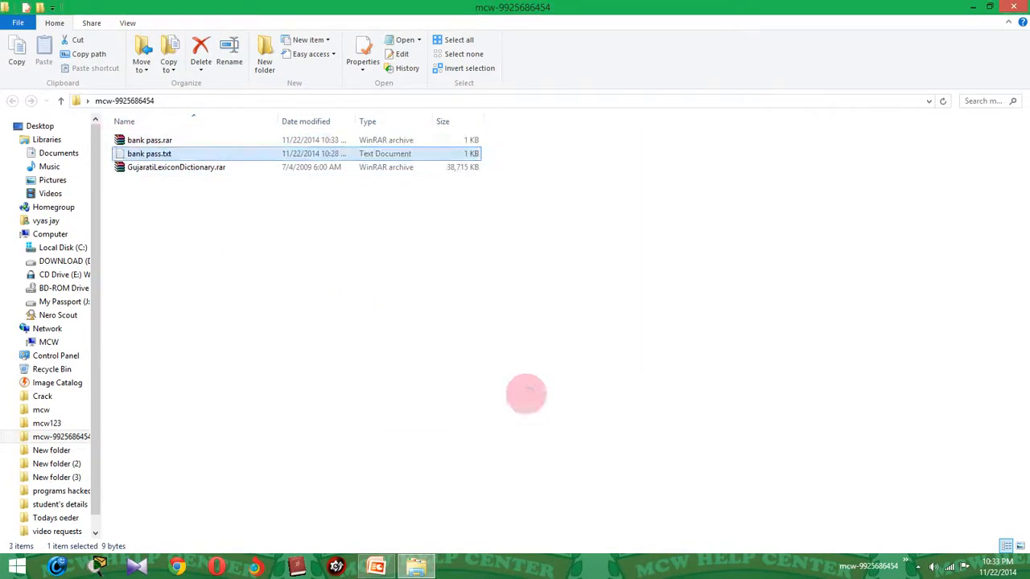
Delete GujaratiLexiconDictionary.rar and refresh the folder listing.
{"action": "left_click", "coordinate": [153, 167]}
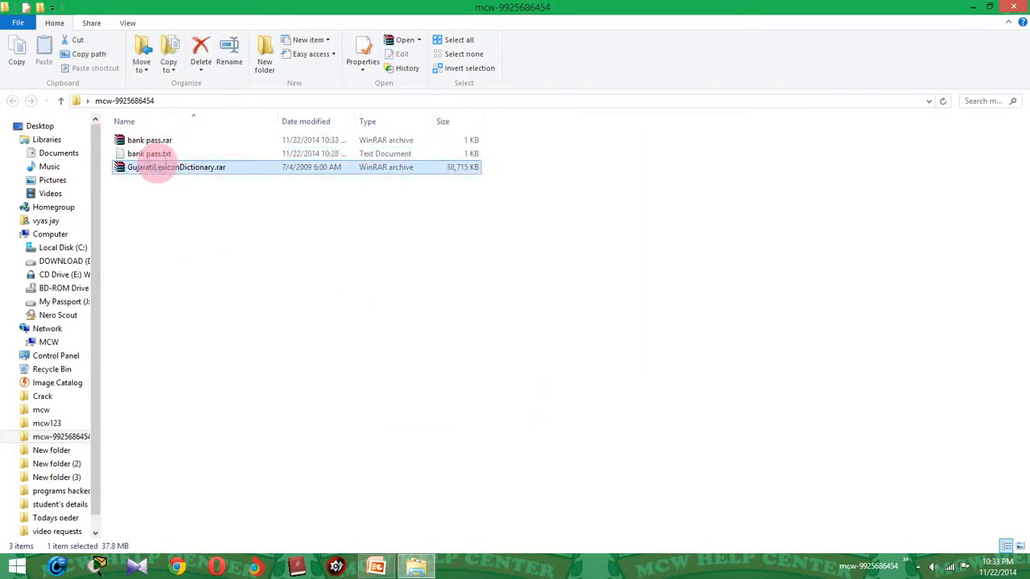
{"action": "key", "text": "Delete"}
{"action": "key", "text": "Up"}
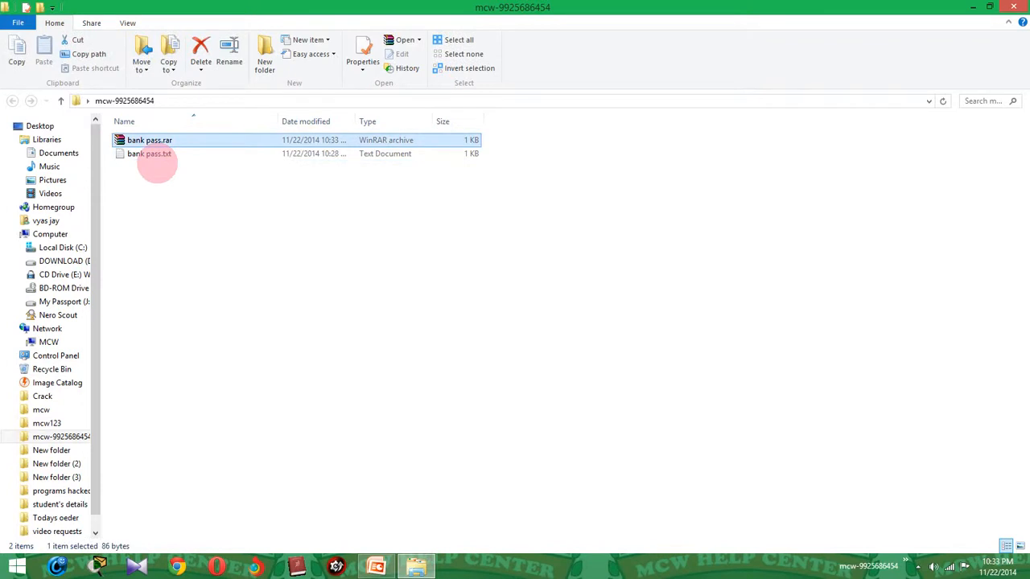
{"action": "right_click", "coordinate": [202, 245]}
{"action": "left_click", "coordinate": [252, 295]}
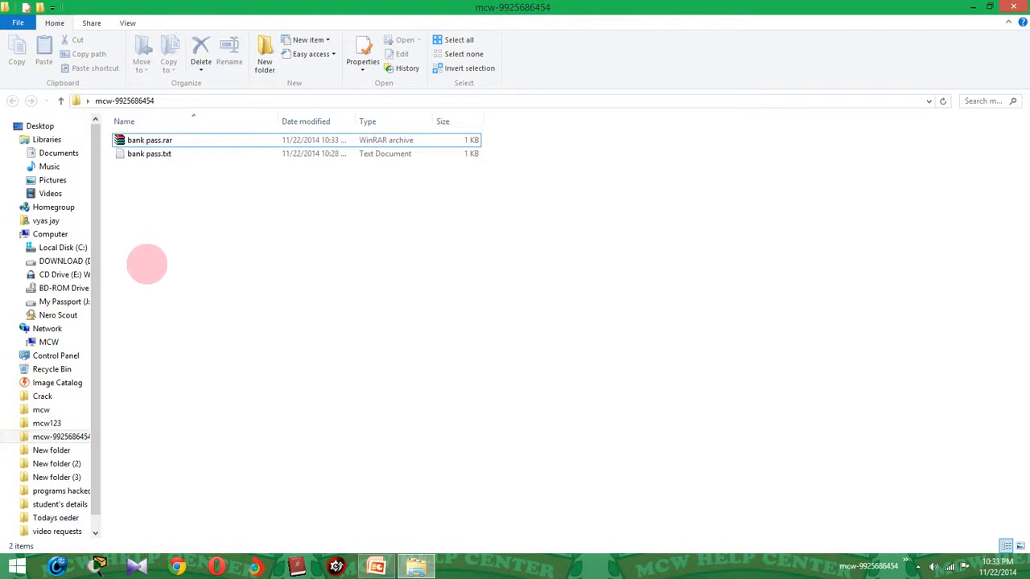
Delete the original bank pass.txt, leaving bank pass.rar selected with its context menu.
{"action": "left_click", "coordinate": [135, 156]}
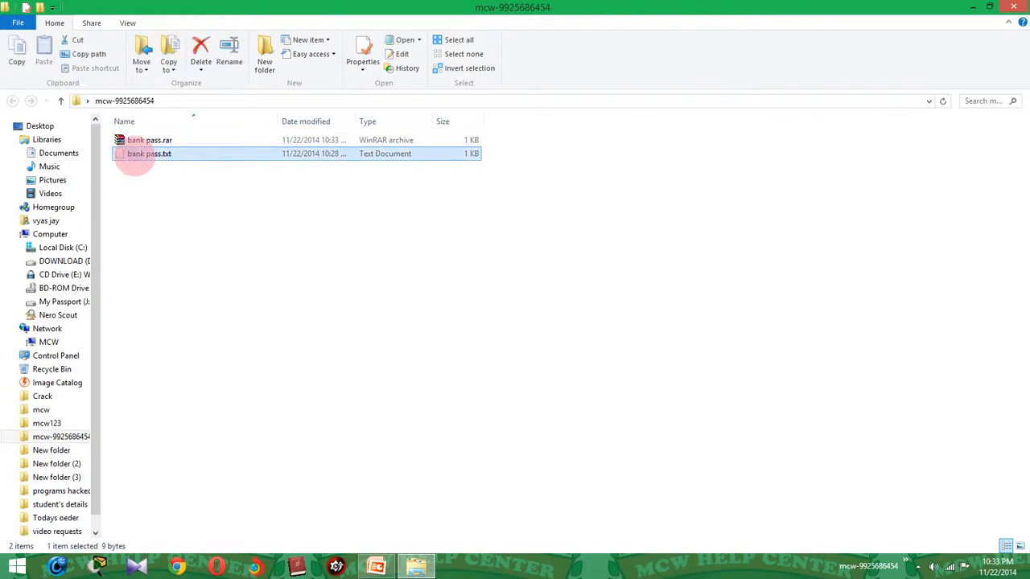
{"action": "key", "text": "Delete"}
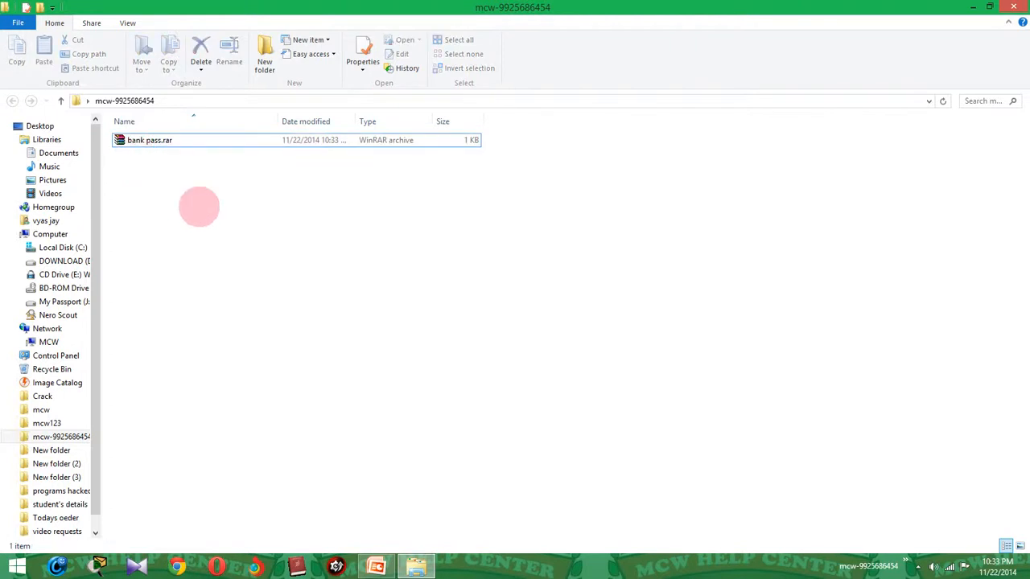
{"action": "left_click", "coordinate": [128, 145]}
{"action": "left_click", "coordinate": [313, 206]}
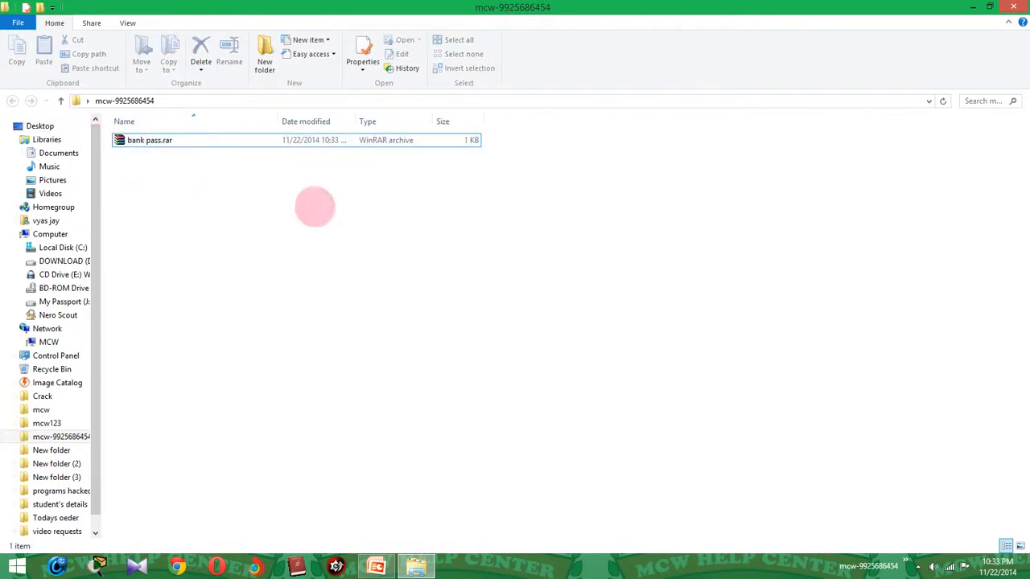
{"action": "left_click", "coordinate": [145, 138]}
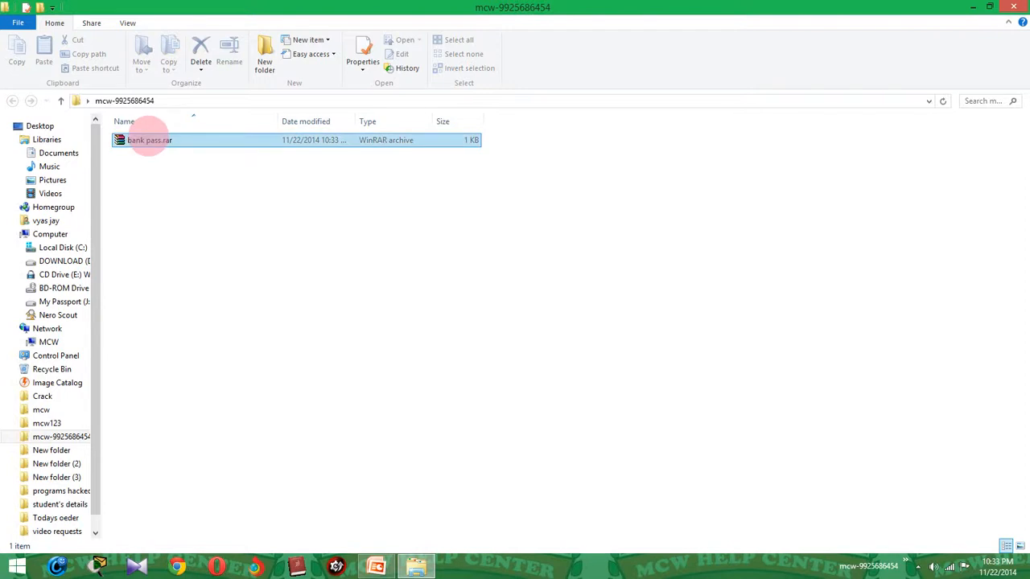
{"action": "right_click", "coordinate": [148, 141]}
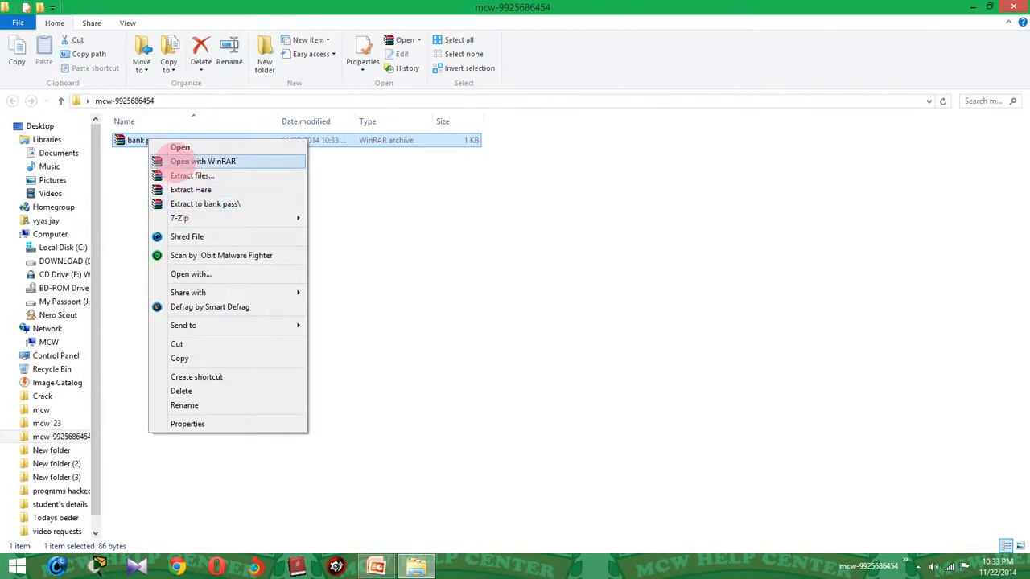
Briefly open and close bank pass.rar, then choose Extract files... for it.
{"action": "left_click", "coordinate": [180, 158]}
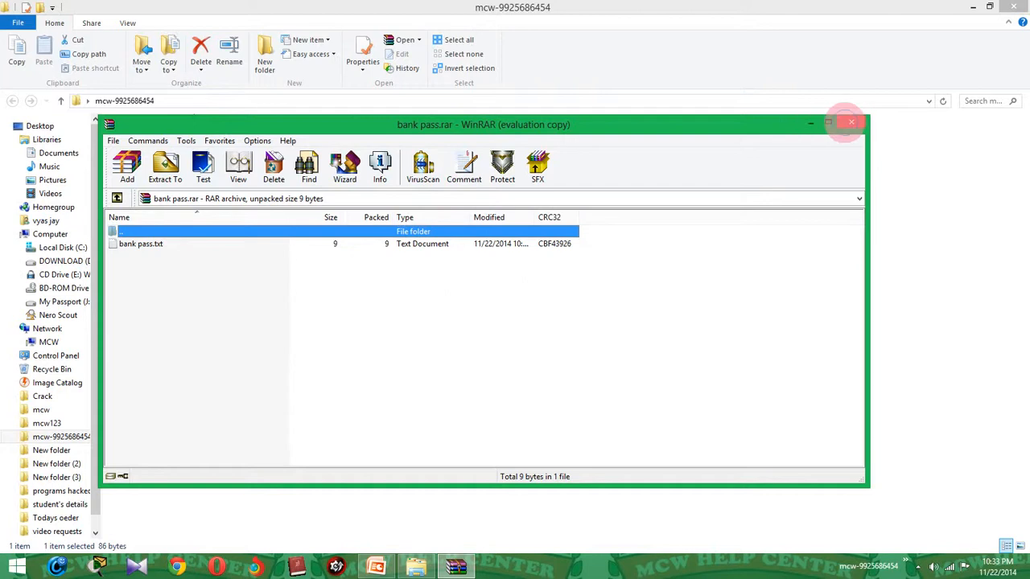
{"action": "left_click", "coordinate": [851, 122]}
{"action": "right_click", "coordinate": [137, 143]}
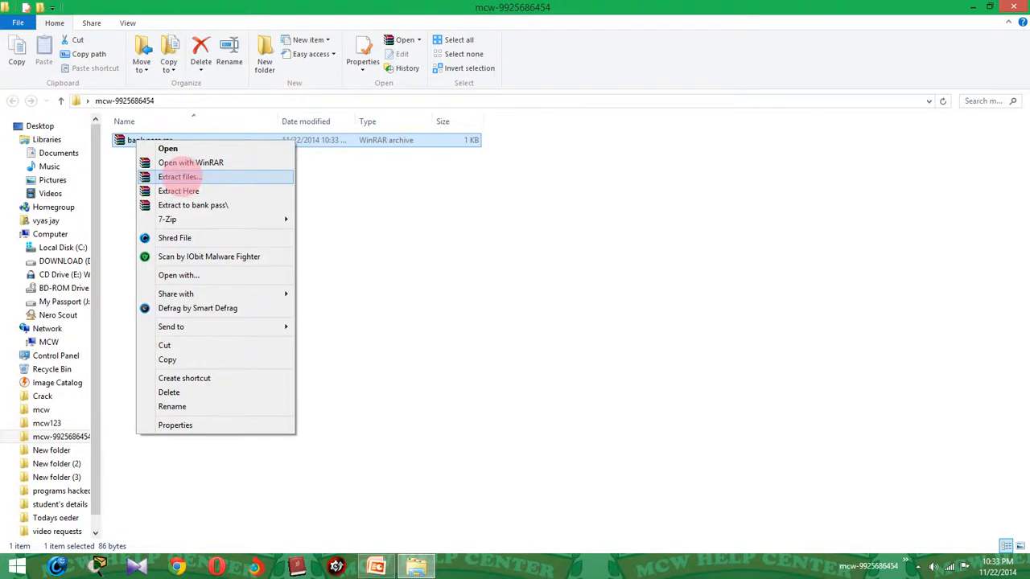
{"action": "left_click", "coordinate": [181, 176]}
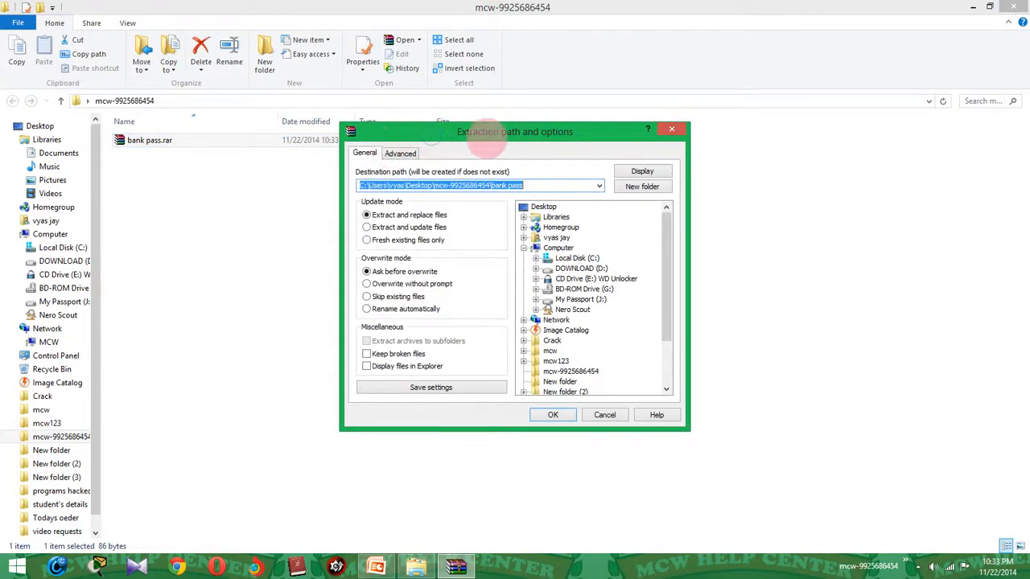
{"action": "left_click_drag", "start_coordinate": [486, 140], "coordinate": [522, 119]}
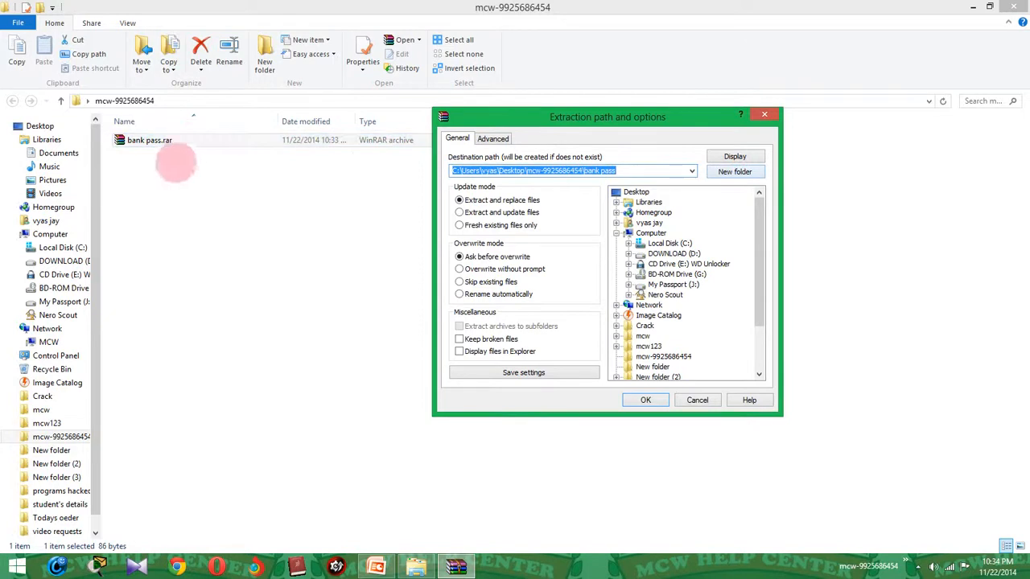
{"action": "left_click", "coordinate": [636, 191]}
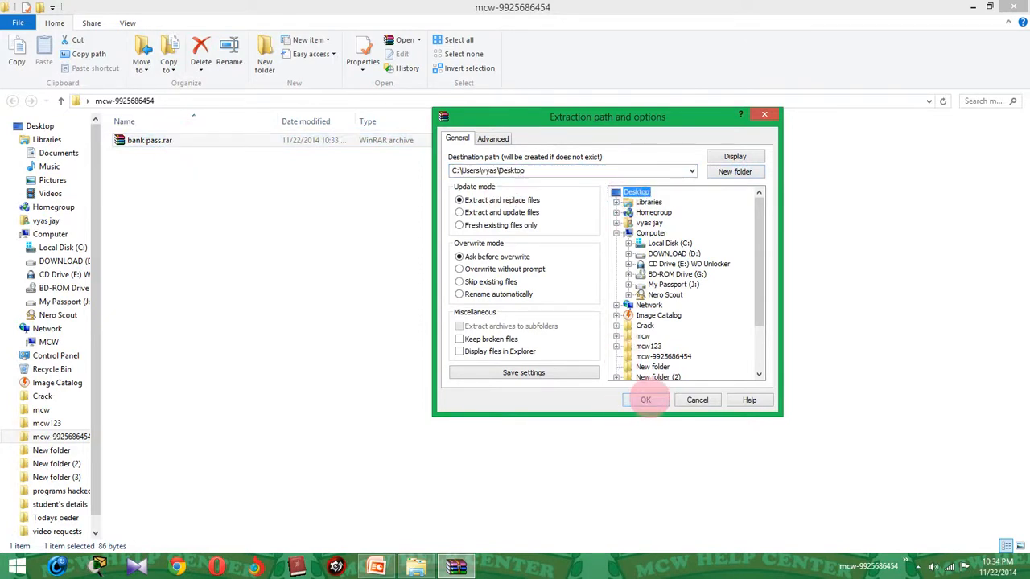
{"action": "left_click", "coordinate": [645, 399]}
{"action": "left_click", "coordinate": [973, 6]}
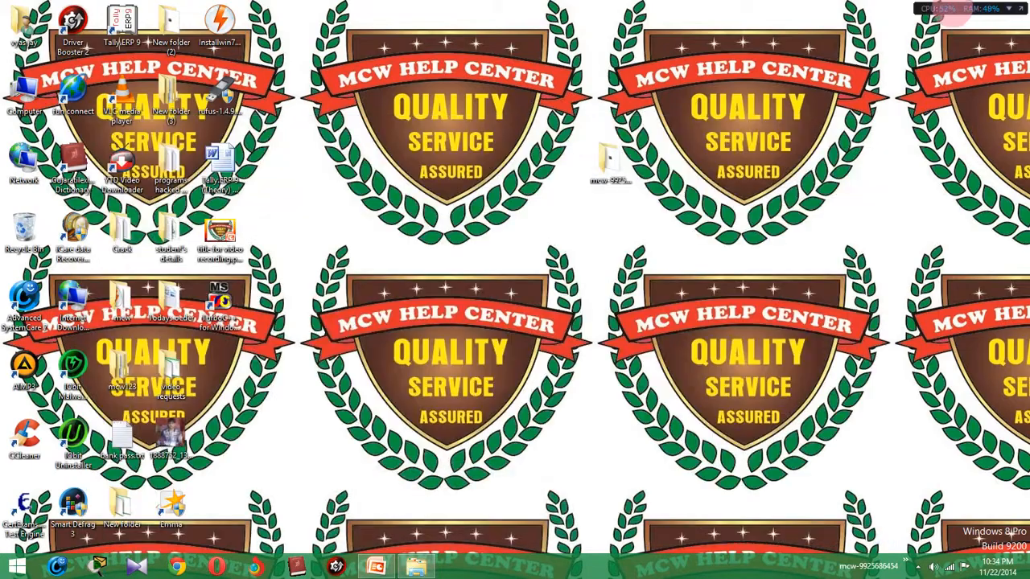
{"action": "left_click", "coordinate": [399, 356]}
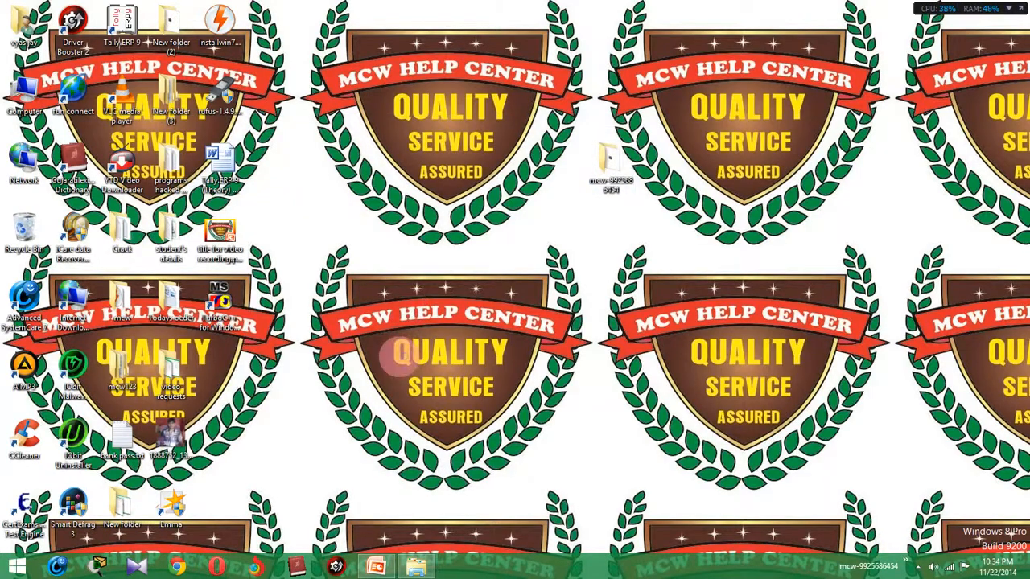
{"action": "left_click", "coordinate": [125, 447]}
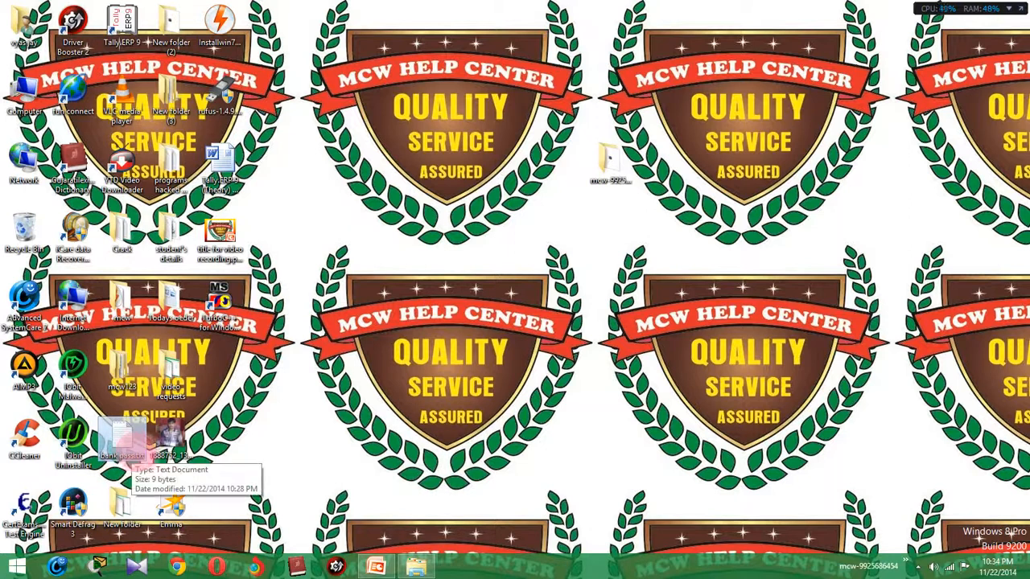
{"action": "left_click", "coordinate": [416, 566]}
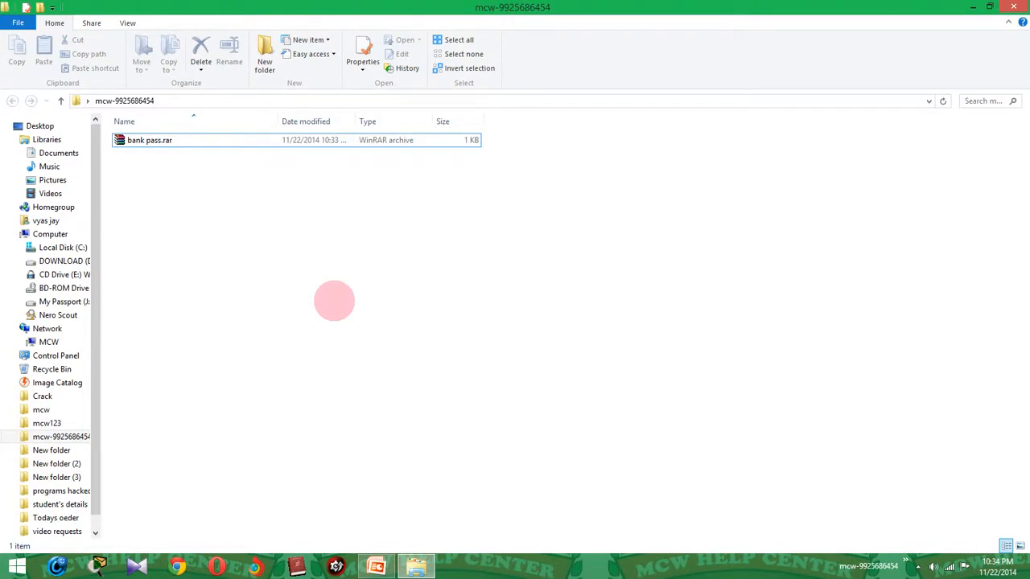
Extract Here bank pass.txt beside the archive, then delete the extracted copy.
{"action": "right_click", "coordinate": [145, 137]}
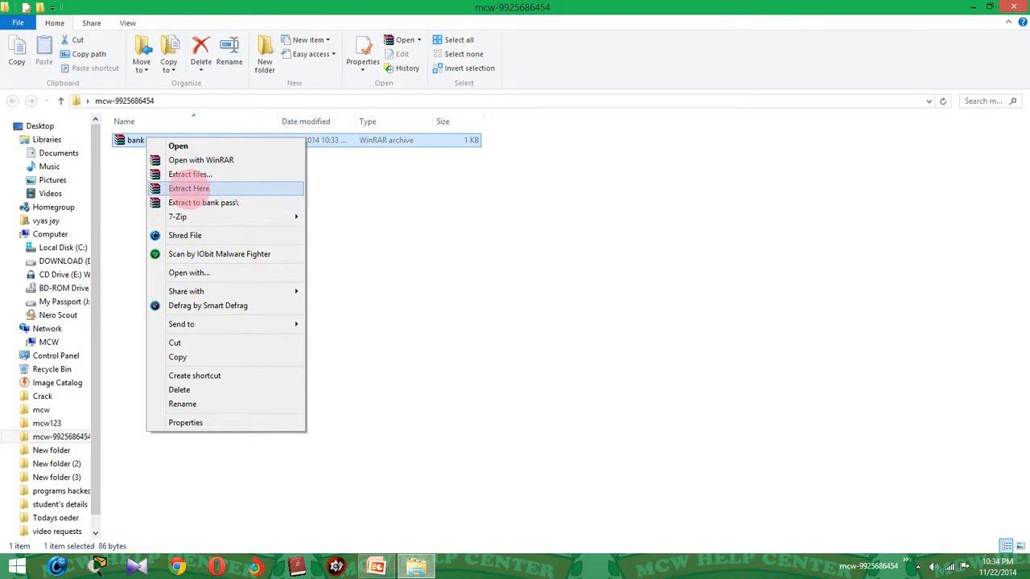
{"action": "left_click", "coordinate": [189, 188]}
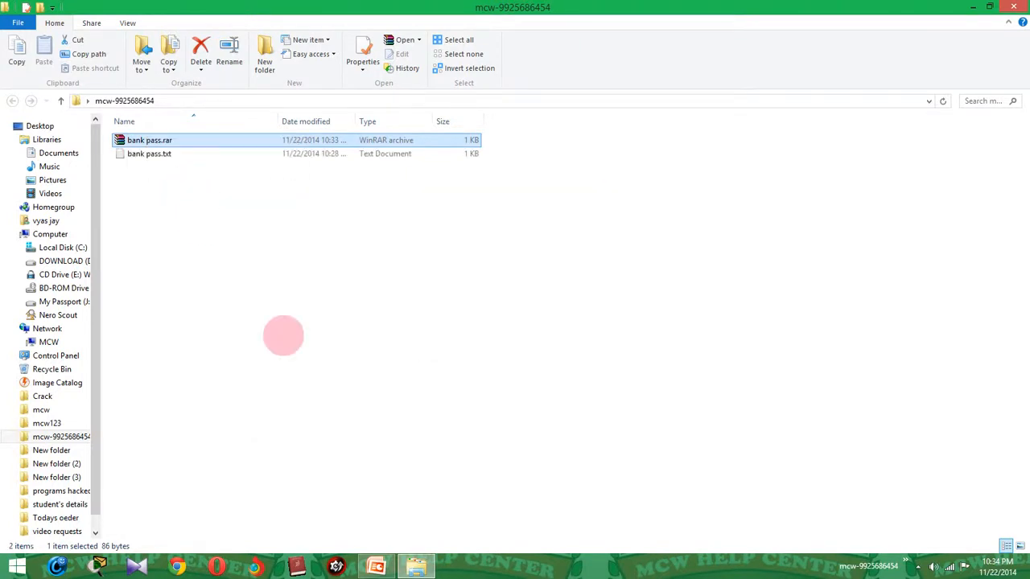
{"action": "left_click", "coordinate": [148, 154]}
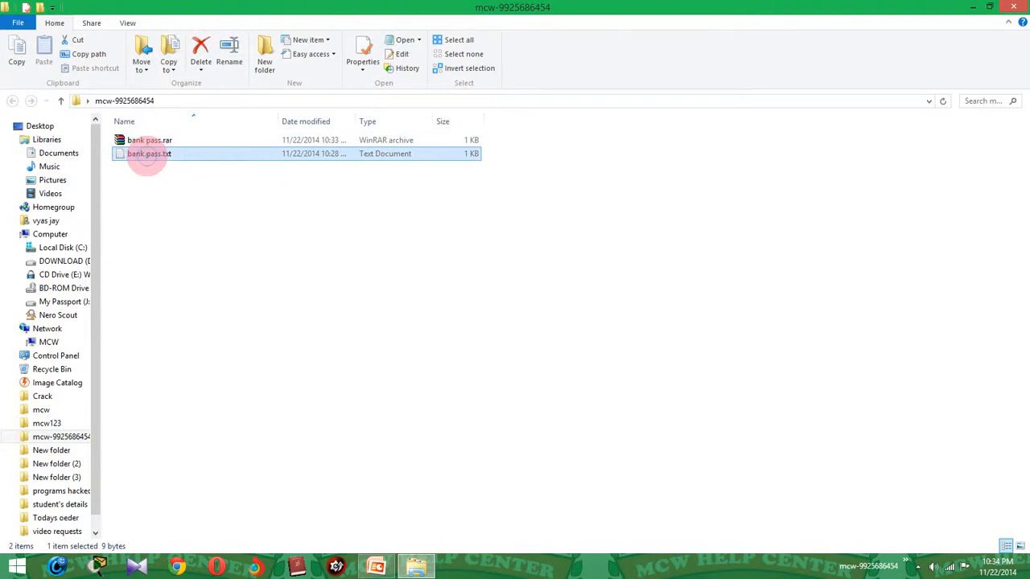
{"action": "key", "text": "Delete"}
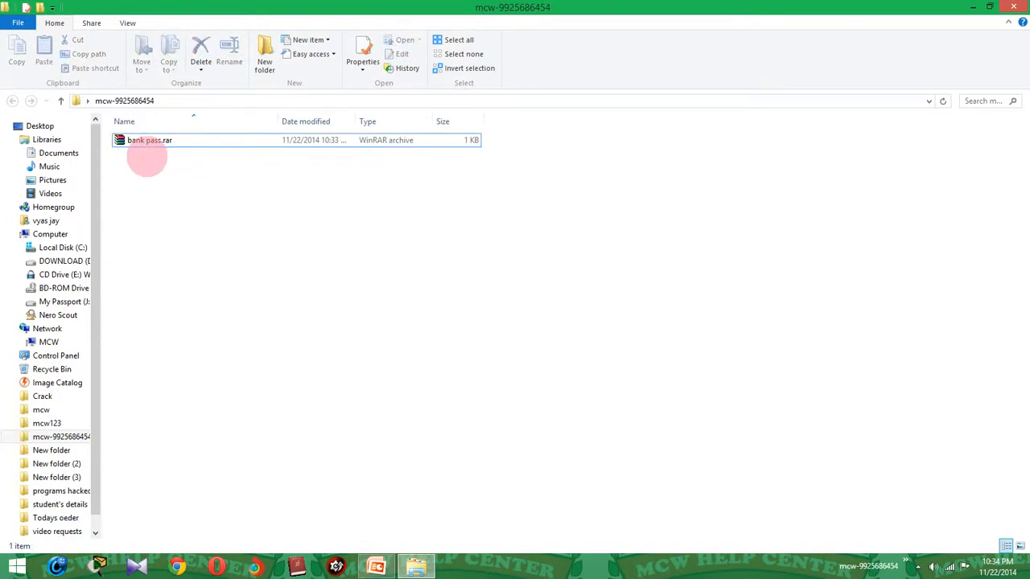
Reselect bank pass.rar and bring up its context menu again.
{"action": "left_click", "coordinate": [146, 143]}
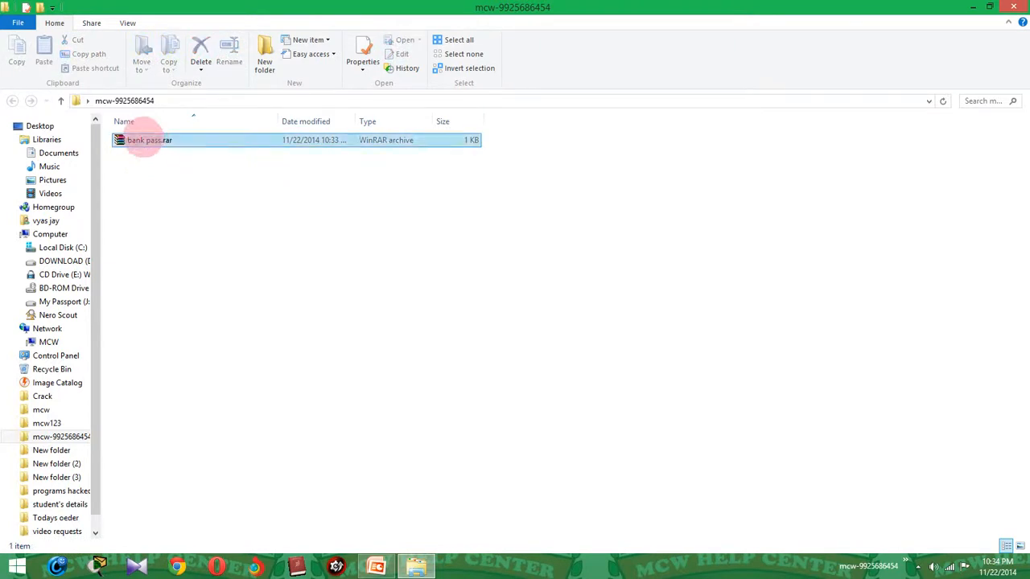
{"action": "right_click", "coordinate": [143, 141]}
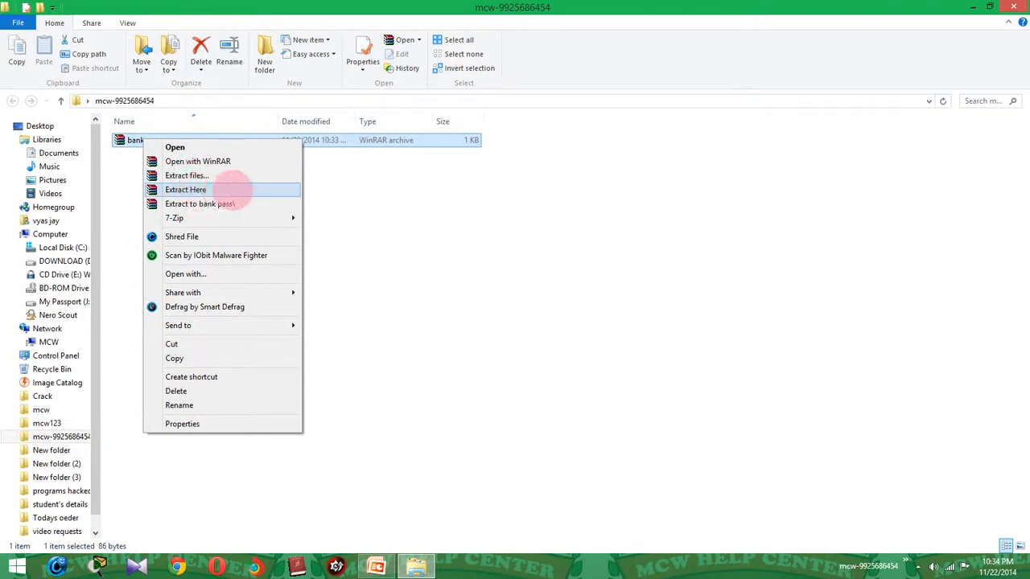
{"action": "left_click", "coordinate": [613, 408]}
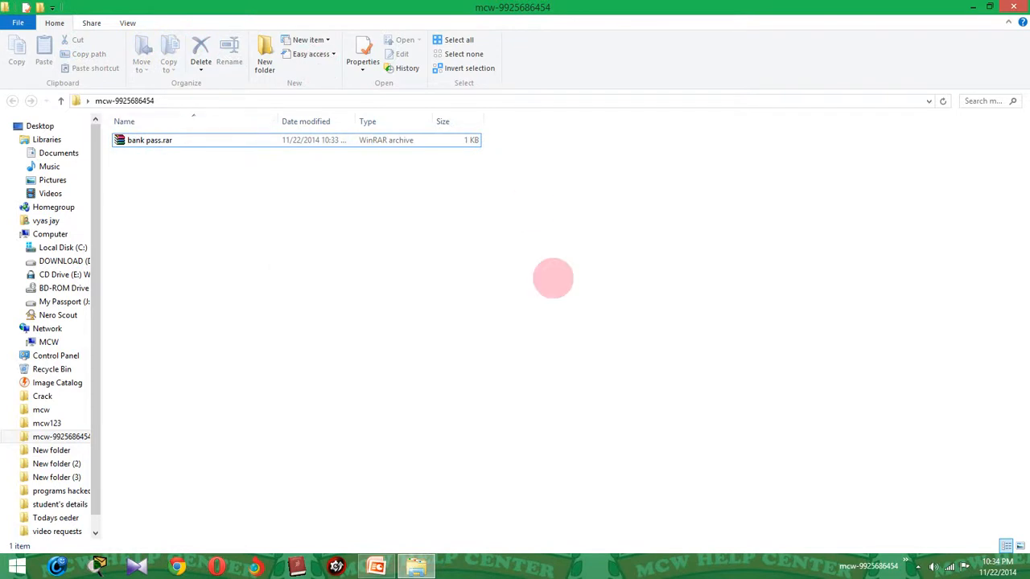
{"action": "left_click", "coordinate": [145, 140]}
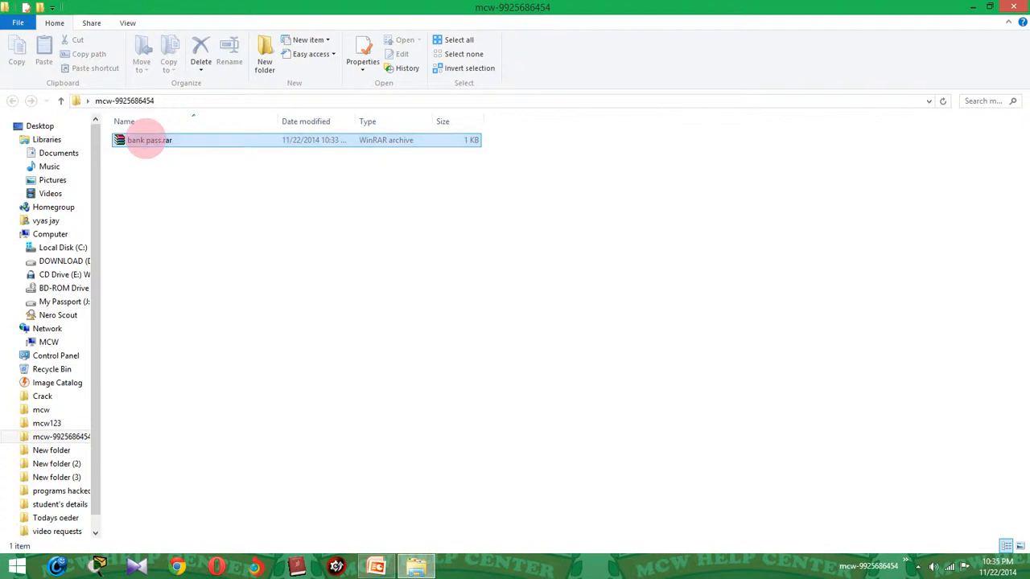
{"action": "right_click", "coordinate": [147, 141]}
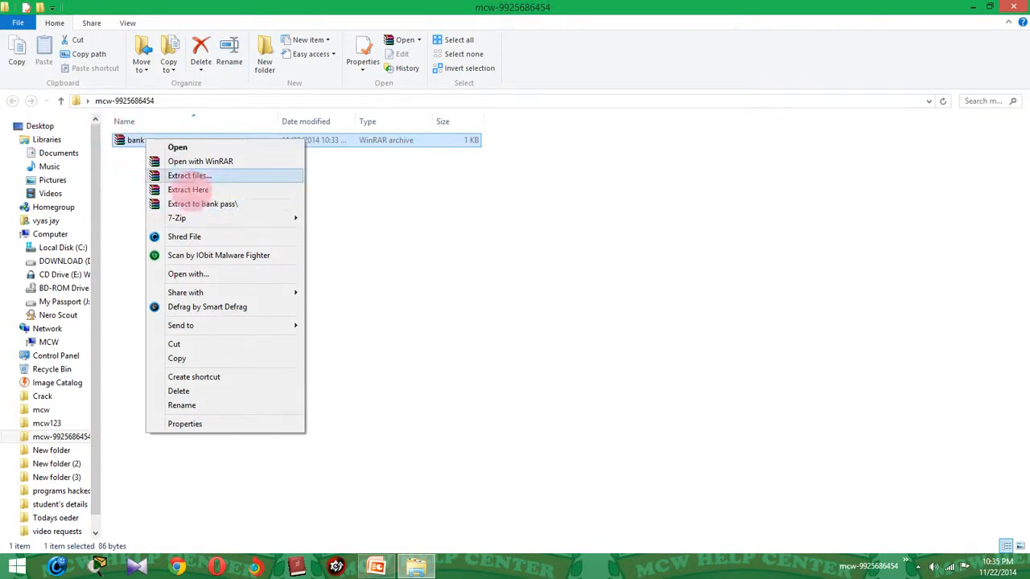
Extract bank pass.rar to a 'bank pass' folder, check it holds bank pass.txt, then close Explorer.
{"action": "left_click", "coordinate": [214, 205]}
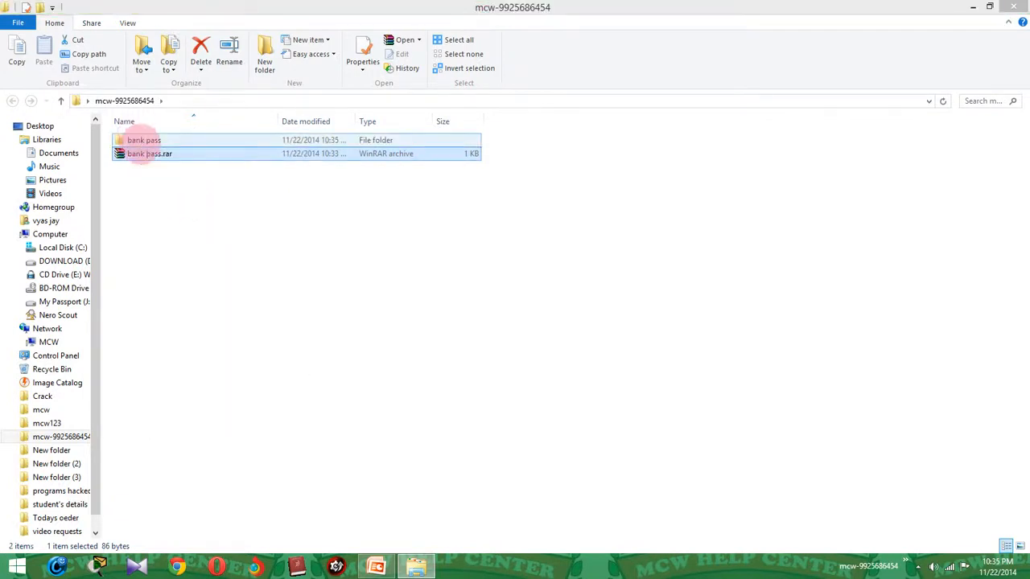
{"action": "double_click", "coordinate": [143, 140]}
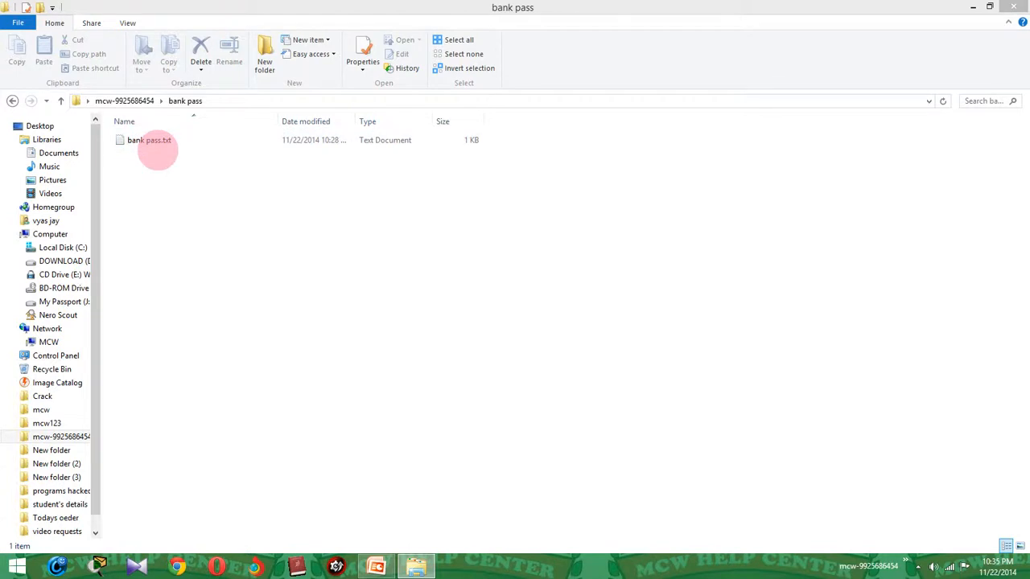
{"action": "key", "text": "BackSpace"}
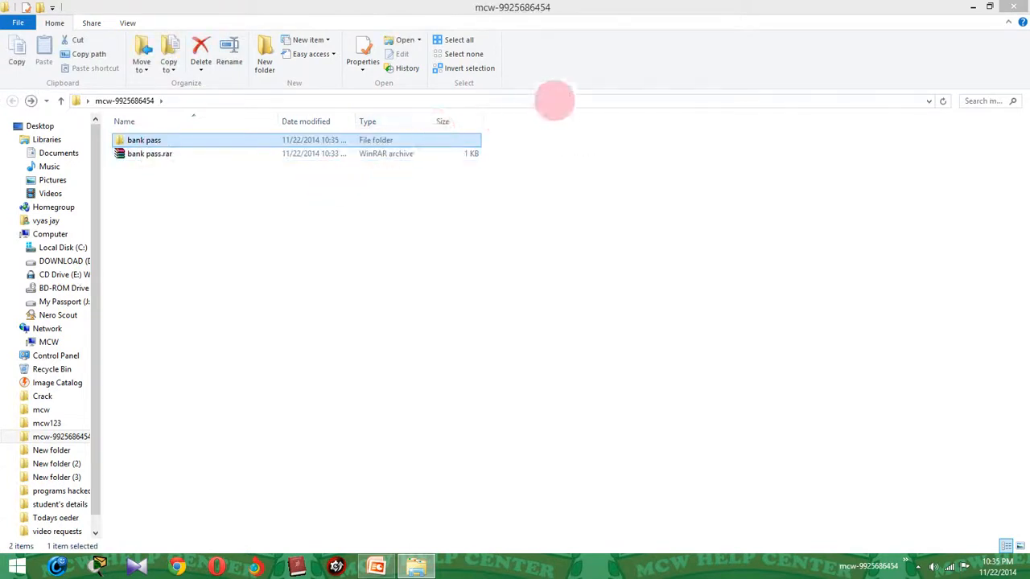
{"action": "mouse_move", "coordinate": [1026, 4]}
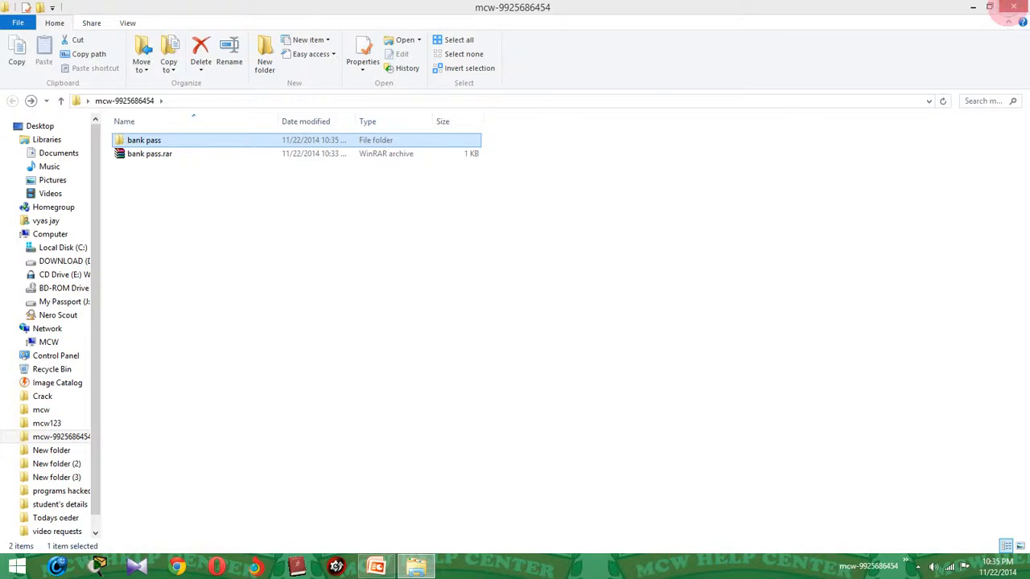
{"action": "left_click", "coordinate": [1012, 7]}
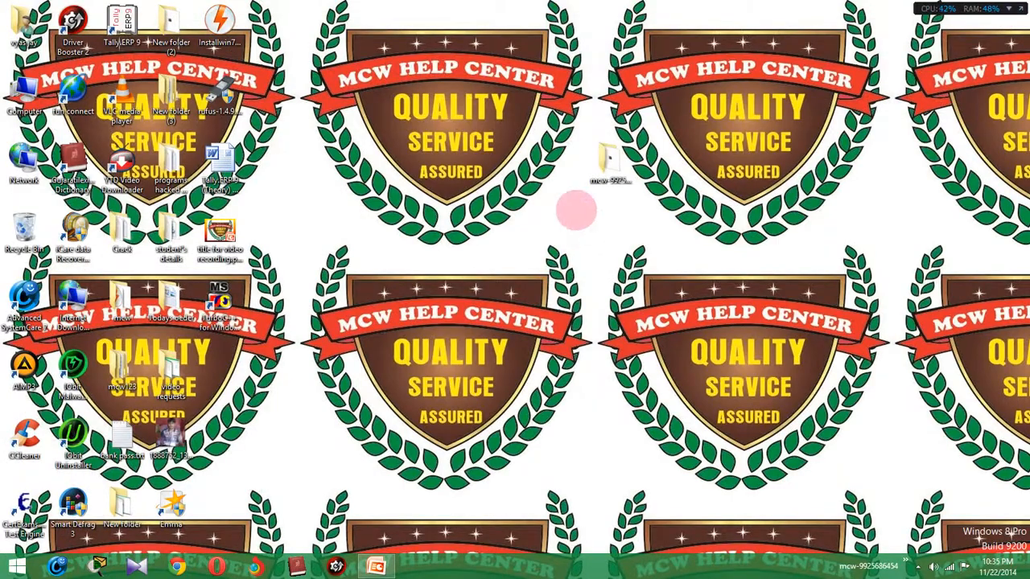
Refresh the desktop three times from its right-click menu.
{"action": "right_click", "coordinate": [574, 201]}
{"action": "left_click", "coordinate": [605, 236]}
{"action": "right_click", "coordinate": [605, 217]}
{"action": "left_click", "coordinate": [634, 252]}
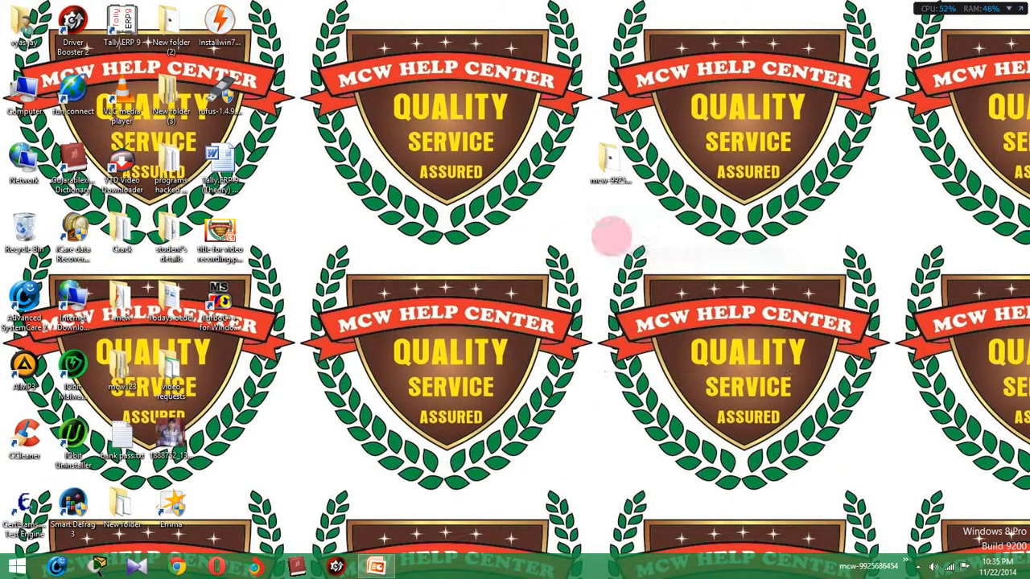
{"action": "right_click", "coordinate": [603, 211]}
{"action": "left_click", "coordinate": [635, 246]}
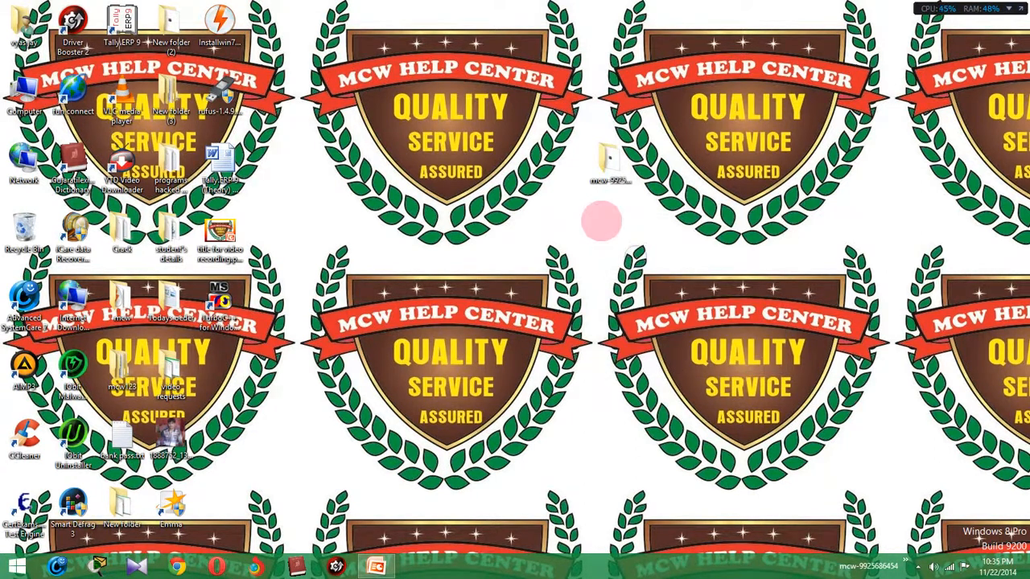